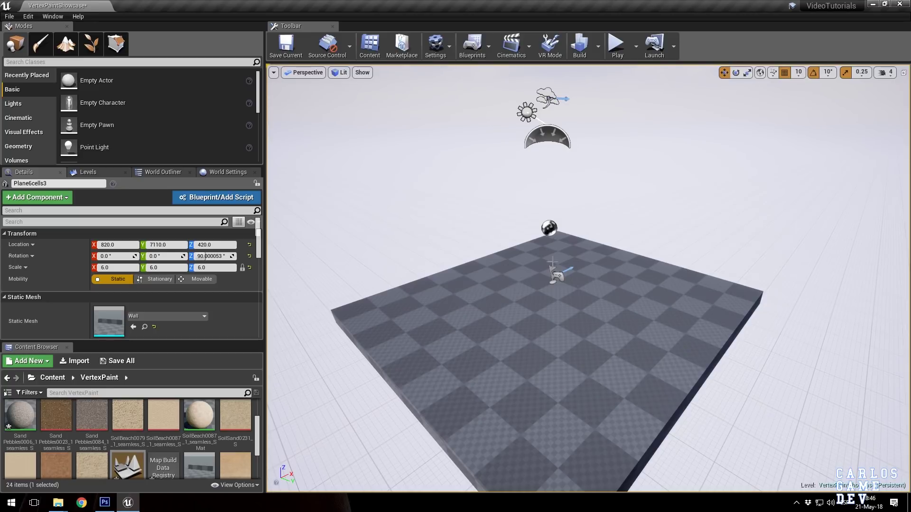
- Create a material named VertexPaintExample_Sand in the VertexPaint folder and apply it to the large flat plane
right_click_drag(541, 245, 733, 242)
key("s")
key("w")
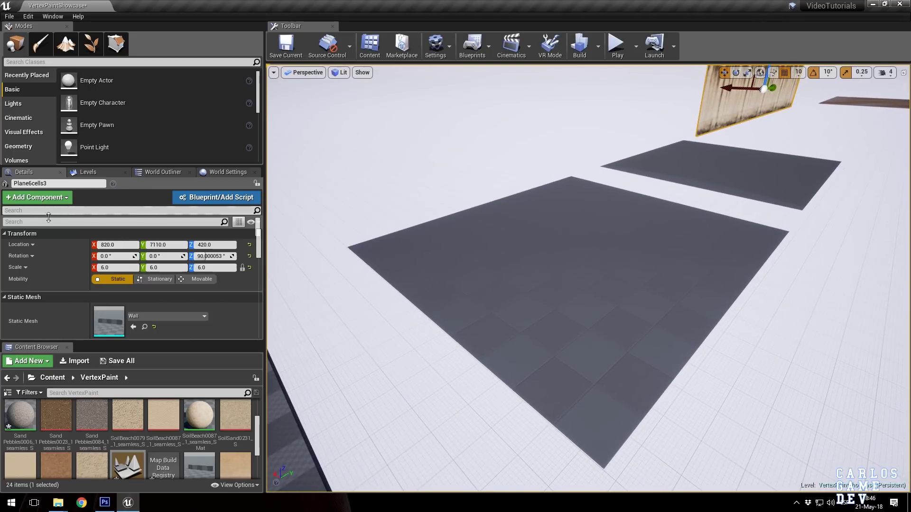
left_click(34, 361)
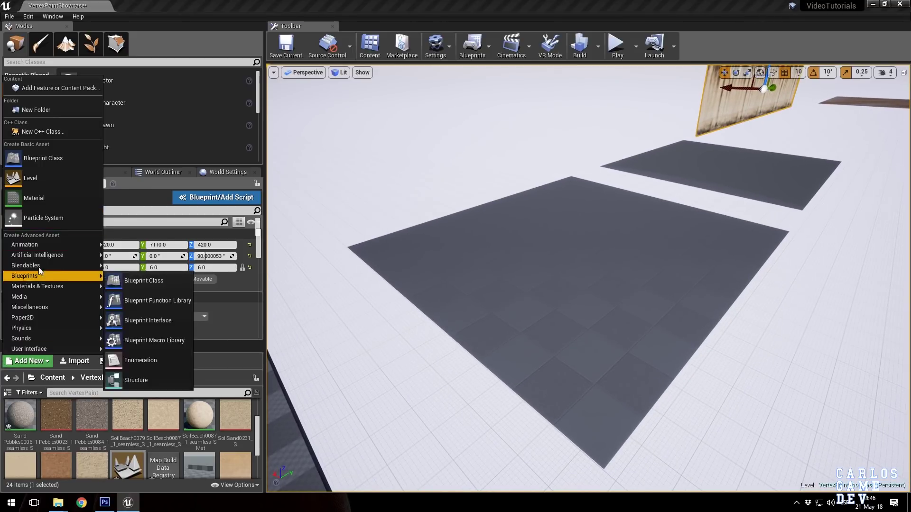
mouse_move(26, 285)
left_click(24, 195)
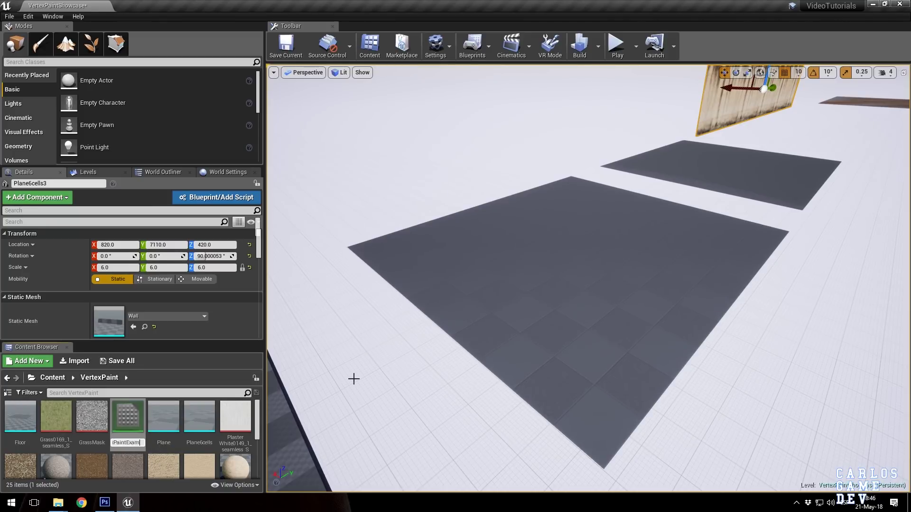
type("VertexPaintExample_Sand")
key("Return")
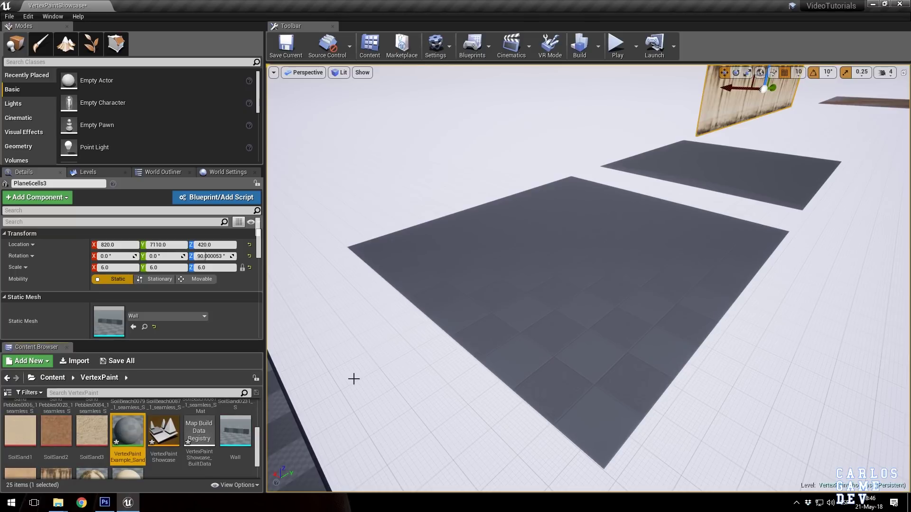
left_click_drag(123, 437, 533, 260)
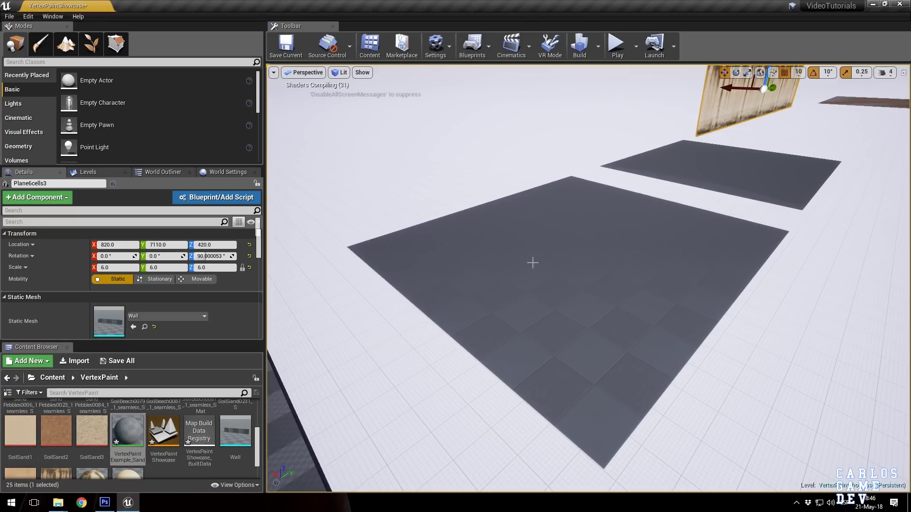
- Inspect the mesh subdivisions of the planes in Wireframe view mode and return the viewport to Lit
left_click(338, 73)
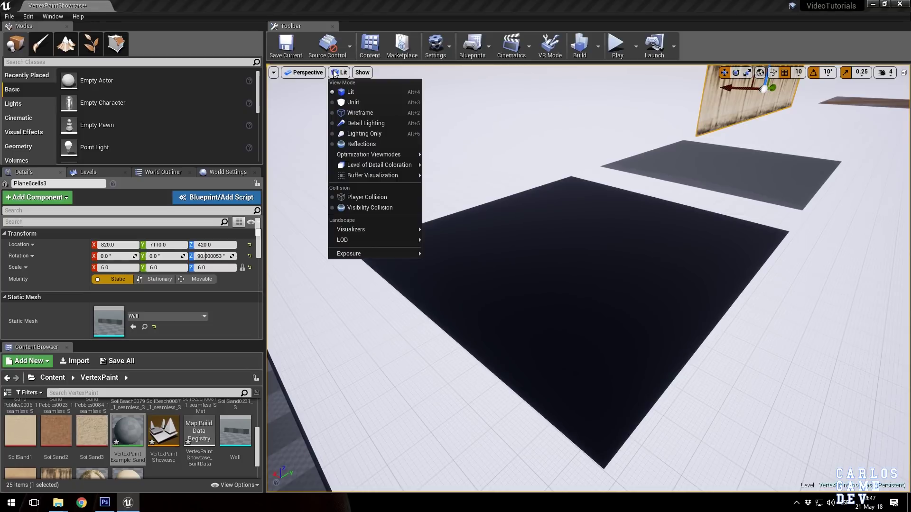
left_click(359, 114)
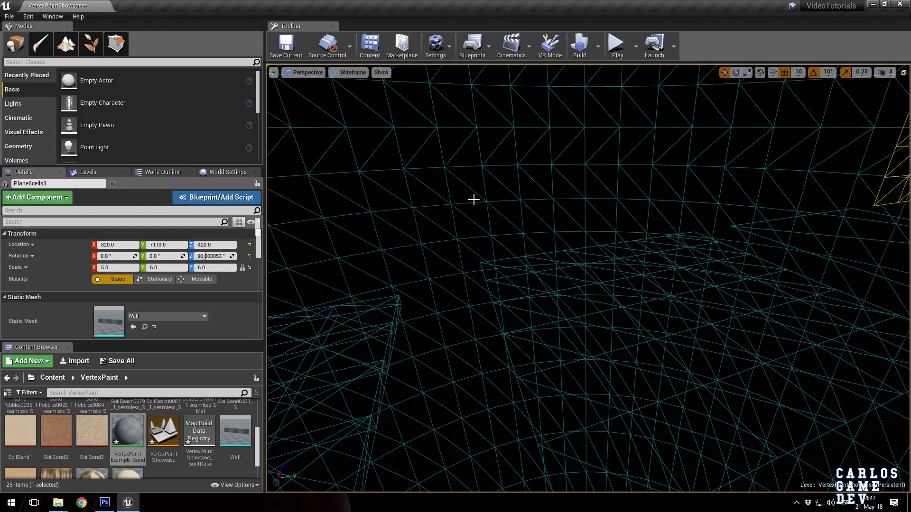
left_click(474, 200)
key("Escape")
mouse_move(477, 308)
right_mouse_down()
mouse_move(446, 309)
mouse_move(463, 297)
mouse_move(477, 307)
right_mouse_up()
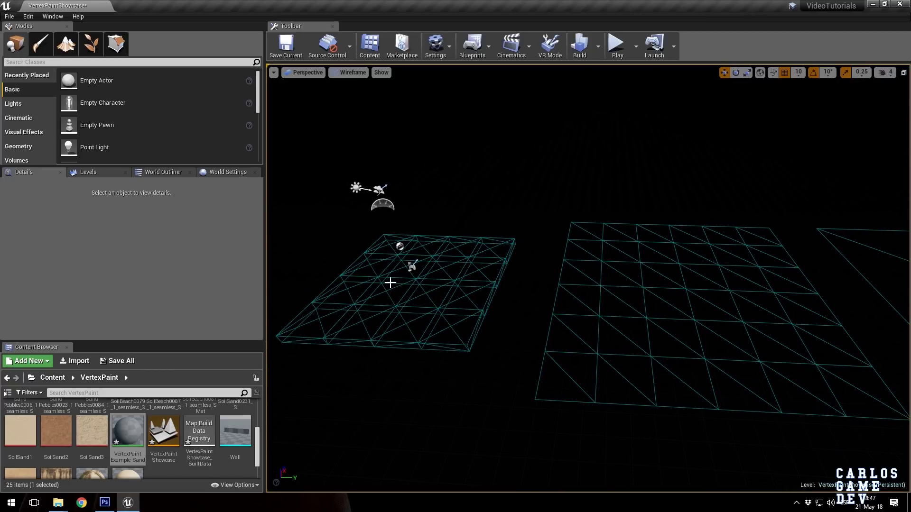
right_click_drag(568, 230, 709, 252)
right_click_drag(567, 279, 592, 236)
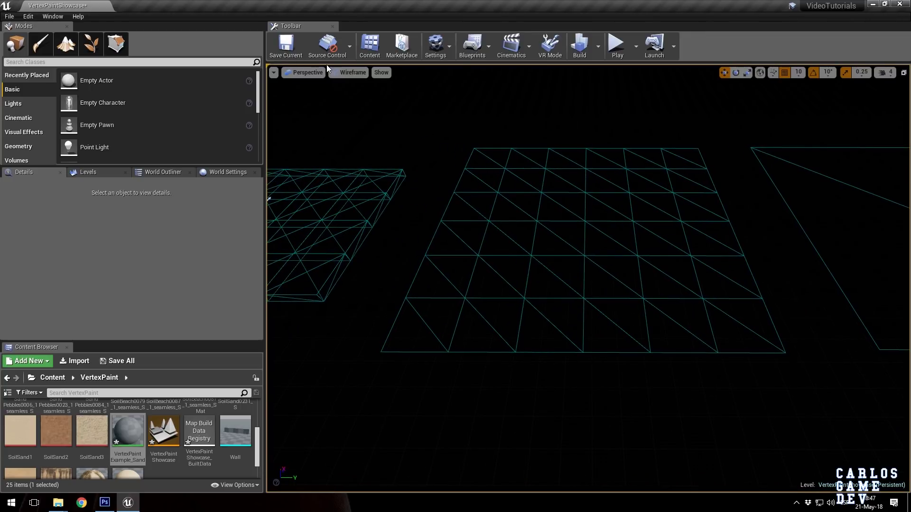
left_click(351, 72)
left_click(355, 88)
- Open the material of the large black plane for editing in a smaller, non-maximized window
left_click(491, 244)
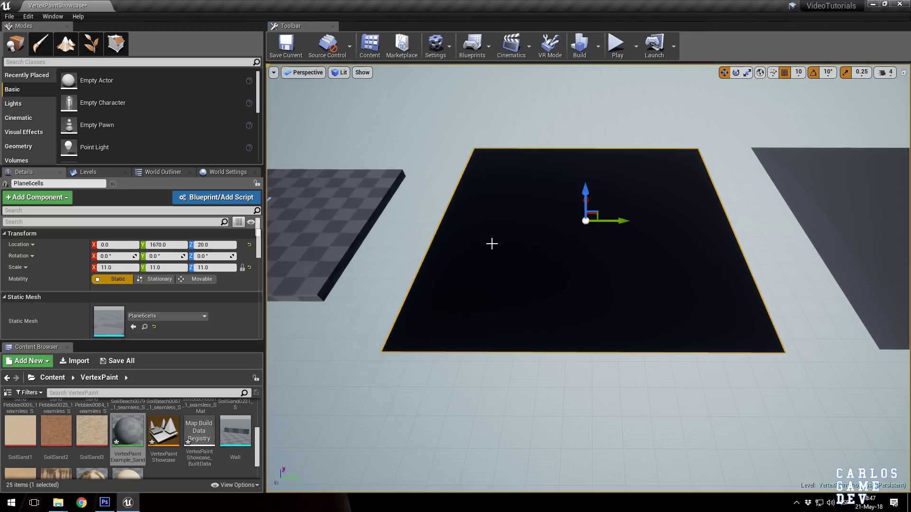
scroll(142, 314, "down", 3)
double_click(115, 303)
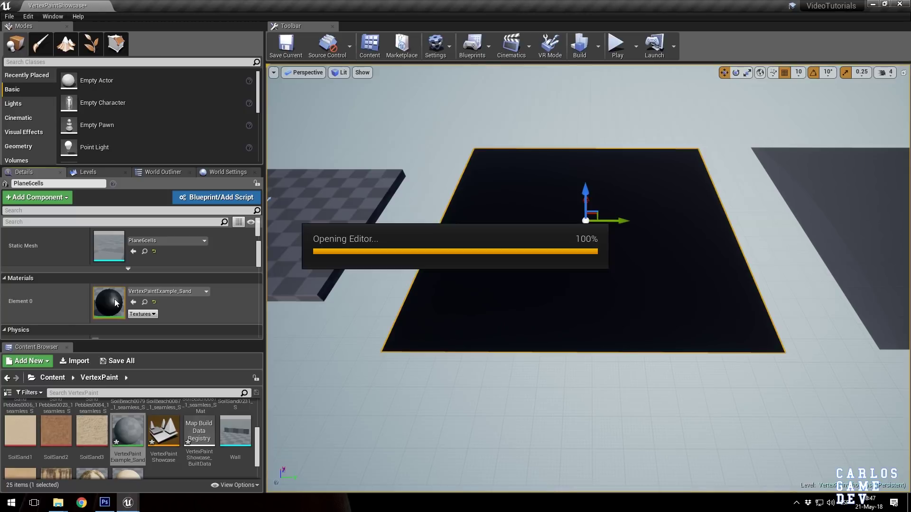
double_click(323, 4)
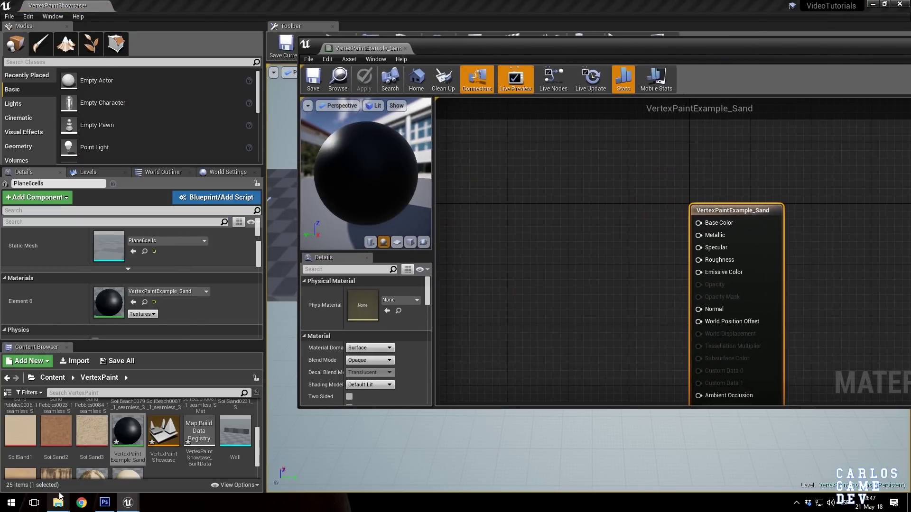
- Add the SoilSand1 texture to the material graph and connect its color output to Base Color
scroll(28, 439, "down", 1)
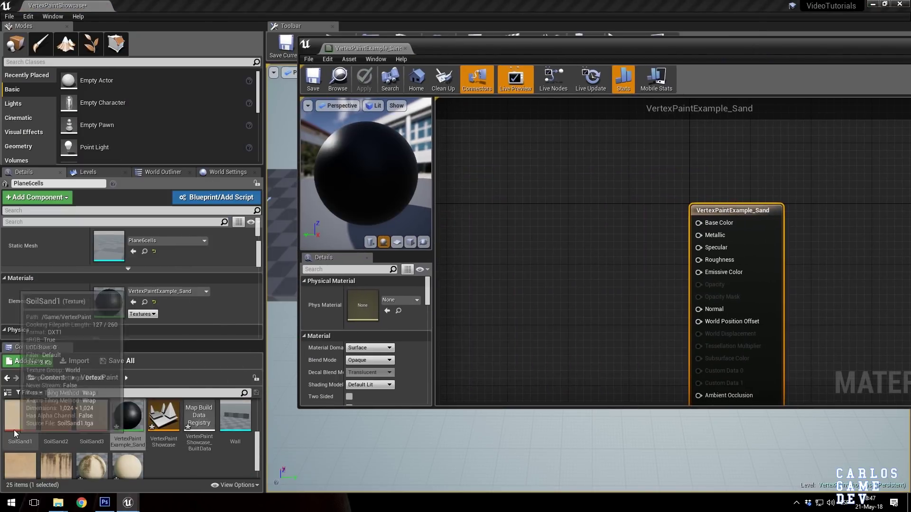
left_click_drag(14, 433, 526, 230)
left_click_drag(580, 245, 718, 223)
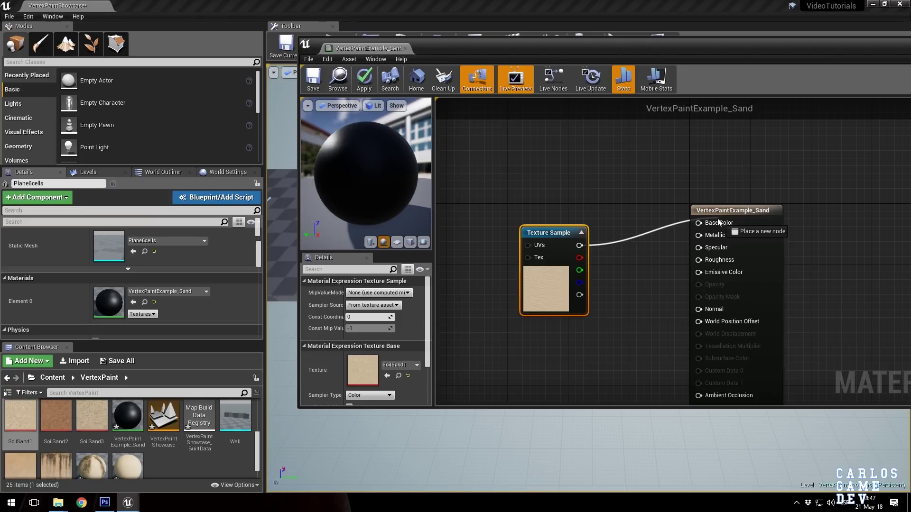
- Add a Constant node with value 0, connect it to Specular, and save the material
right_click(546, 370)
type("cons")
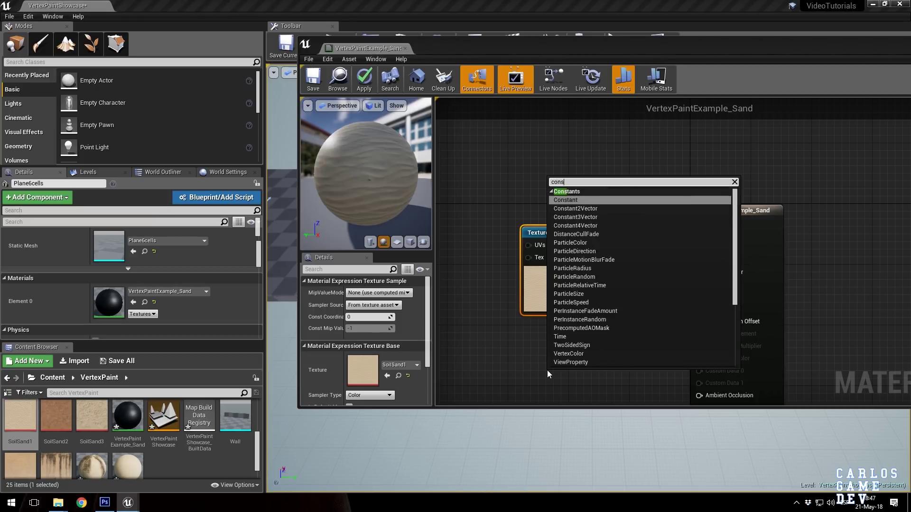
key("Return")
left_click_drag(563, 389, 702, 248)
left_click(314, 87)
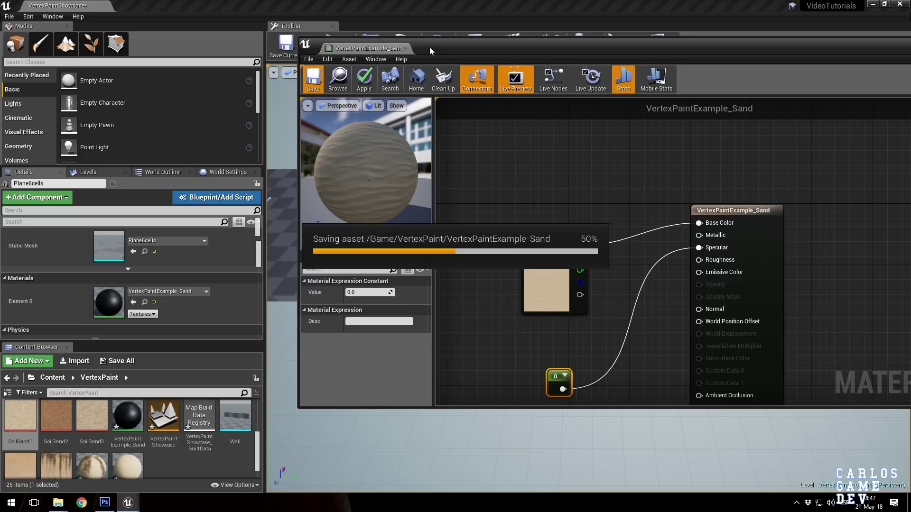
- Uncover the level viewport to check the sand texture on the plane, and bring the material graph back into view
left_click_drag(429, 47, 438, 397)
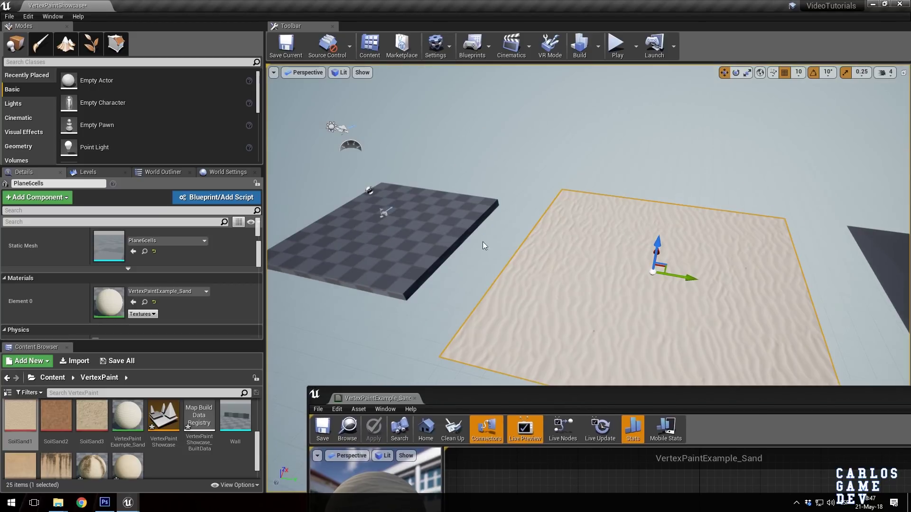
left_click(381, 210)
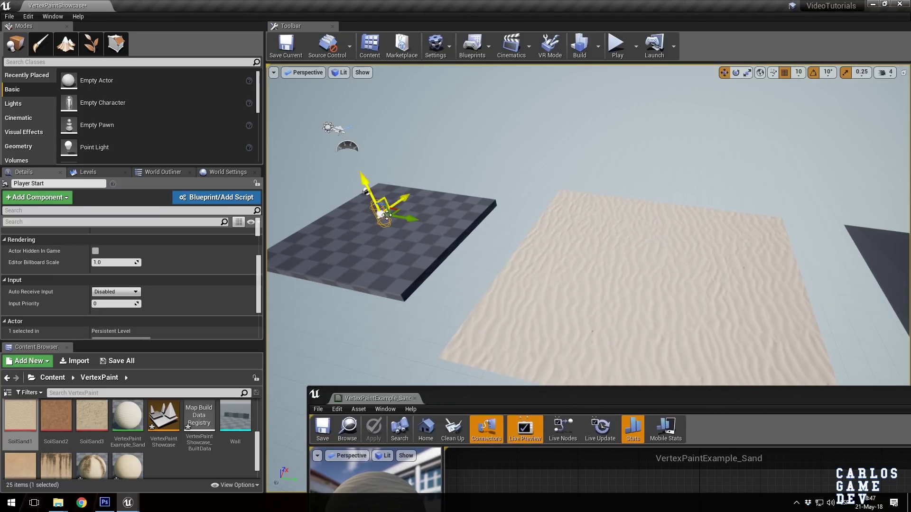
left_click_drag(504, 400, 683, 123)
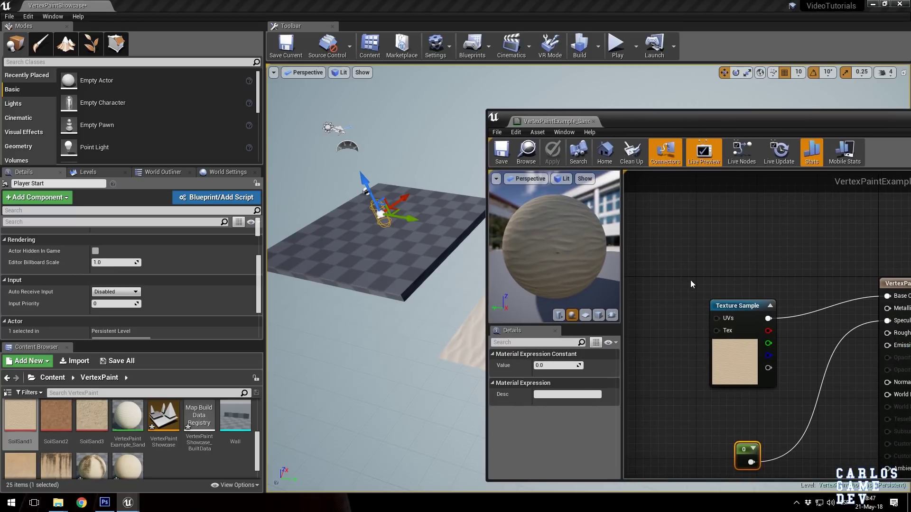
- Add a TextureCoordinate node with UTiling and VTiling 3, connect it to the sand texture's UVs, and save the material
left_click(677, 269)
right_click(674, 267)
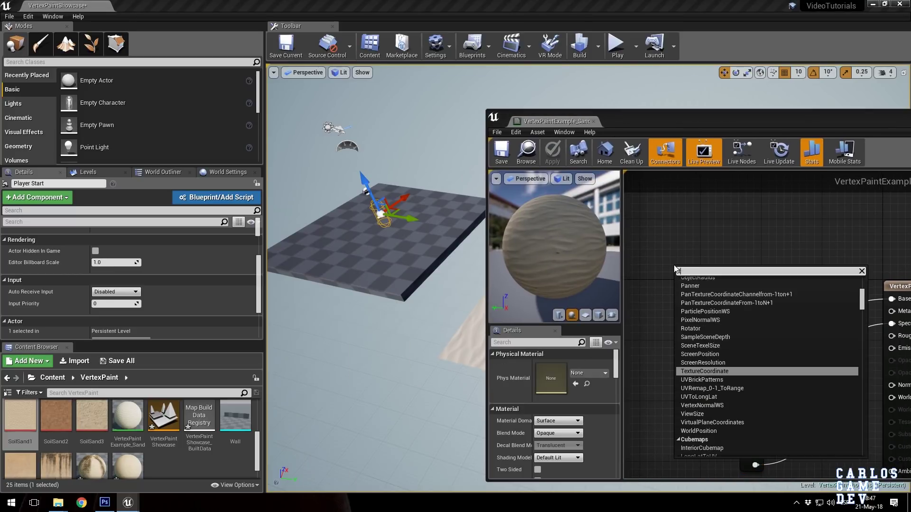
type("texture coor")
key("Return")
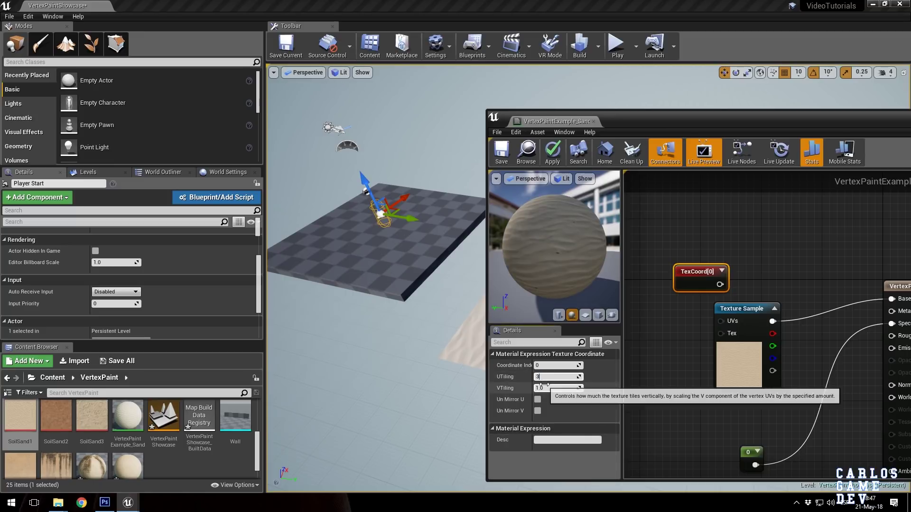
left_click(658, 380)
left_click_drag(720, 321, 668, 302)
key("ctrl+s")
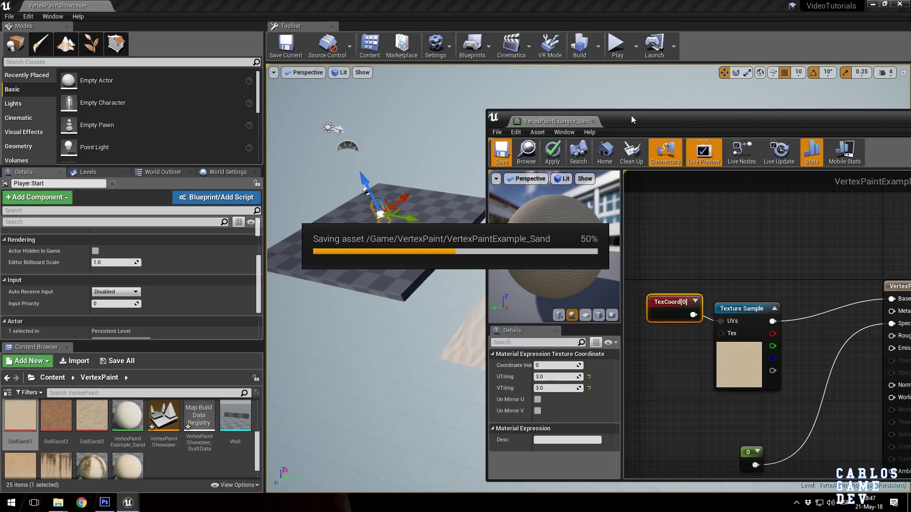
- Examine the tiled sand texture on the plane up close and return to the material graph
left_click_drag(633, 117, 602, 400)
right_click_drag(593, 304, 657, 315)
key("w")
key("s")
mouse_move(607, 337)
right_mouse_down()
mouse_move(593, 340)
mouse_move(622, 343)
right_mouse_up()
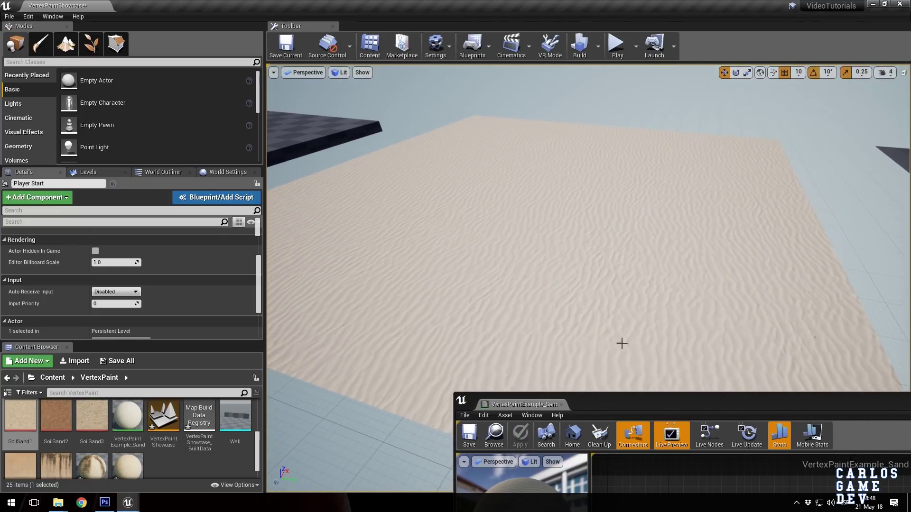
left_click_drag(644, 411, 627, 129)
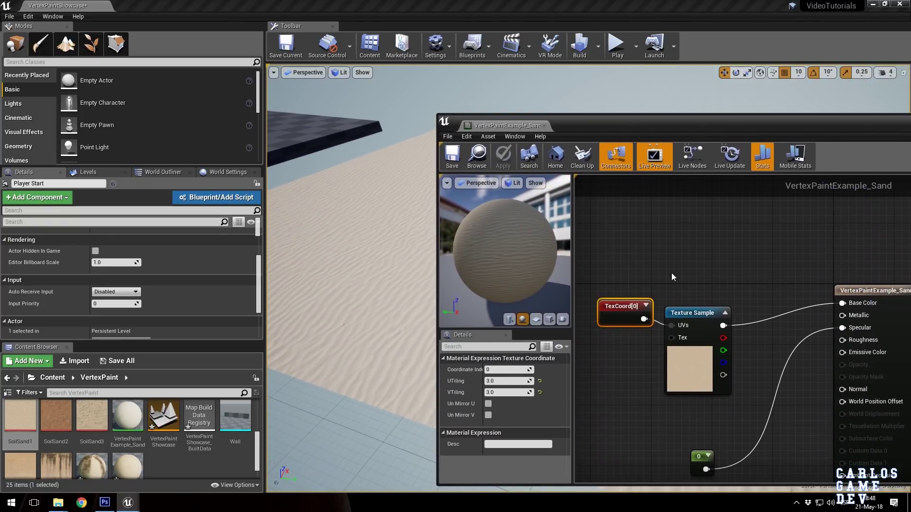
- Move the texture coordinate and sand texture nodes farther from the material output to make room between them
left_click(676, 208)
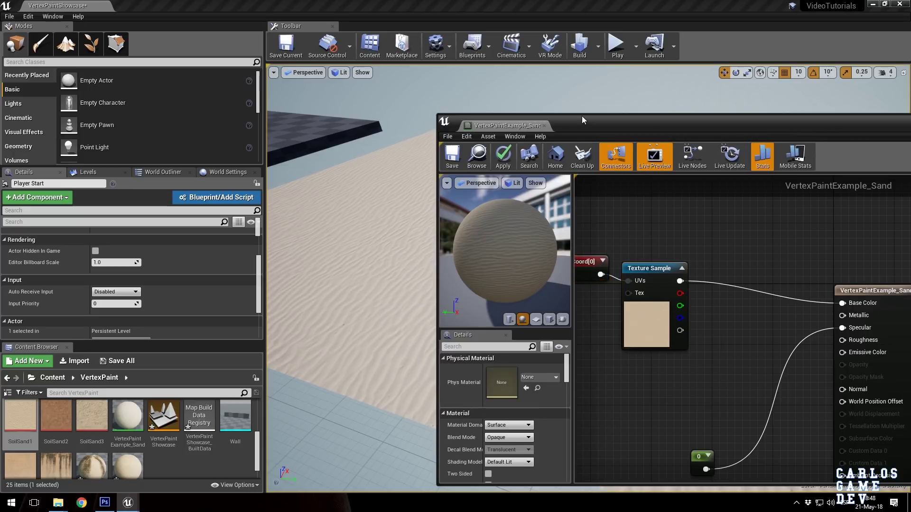
left_click_drag(588, 122, 658, 90)
right_click_drag(671, 214, 709, 232)
left_click_drag(704, 88, 666, 57)
scroll(702, 200, "down", 2)
left_click_drag(685, 257, 683, 251)
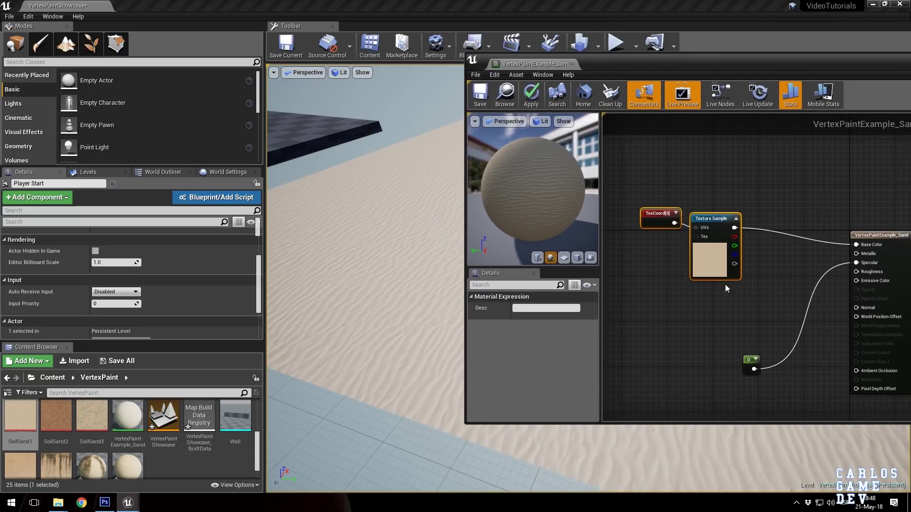
left_click(704, 277)
left_click_drag(659, 171, 676, 246)
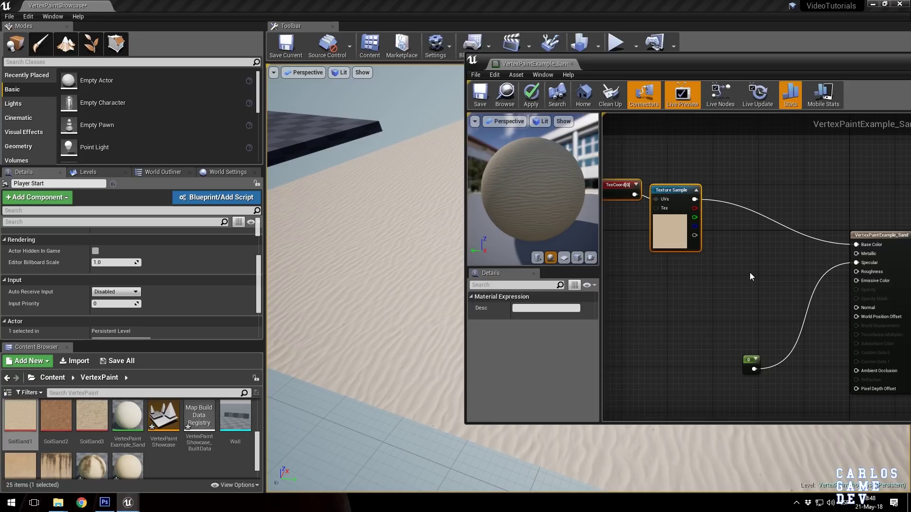
- Add a LinearInterpolate node, feed the SoilSand1 texture into input A, and connect its output to Base Color
right_click(744, 249)
type("linear")
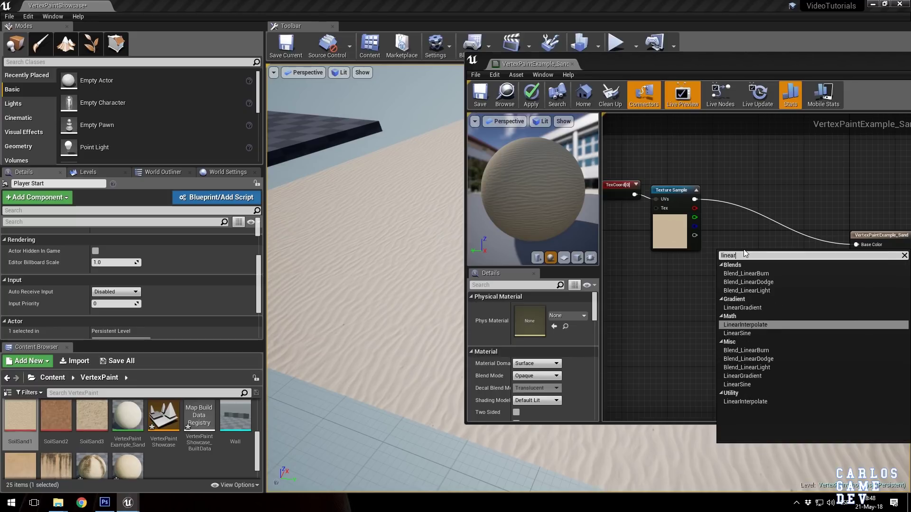
key("Return")
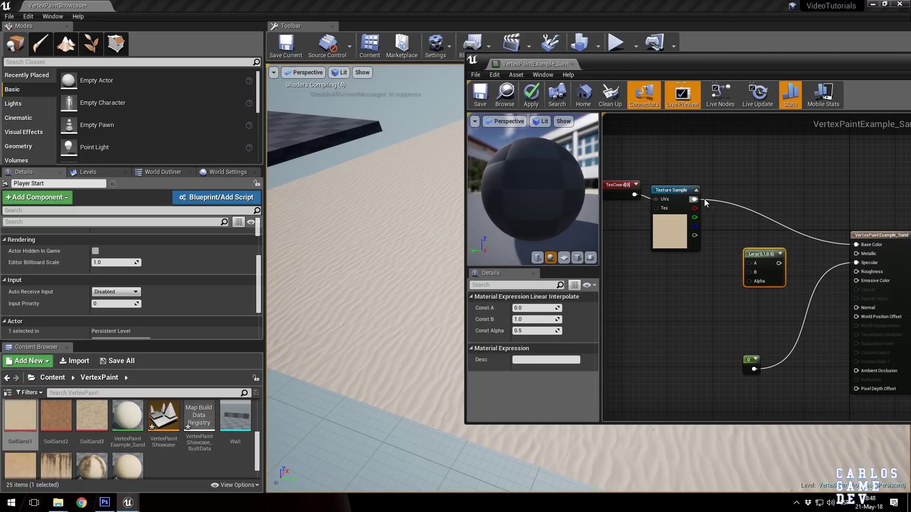
left_click_drag(694, 199, 856, 245)
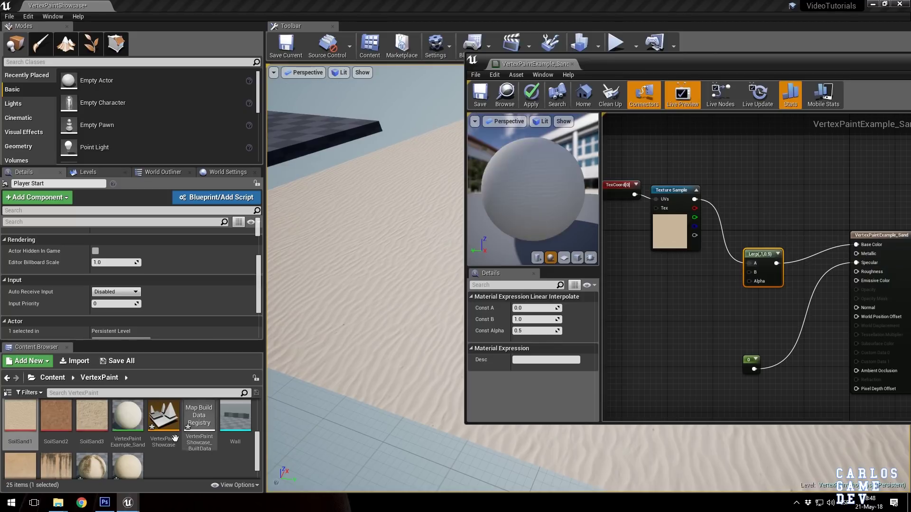
- Add the SoilSand2 texture, connect it to the Lerp's B input, and drive its UVs from the shared texture coordinate node
left_click_drag(56, 417, 654, 274)
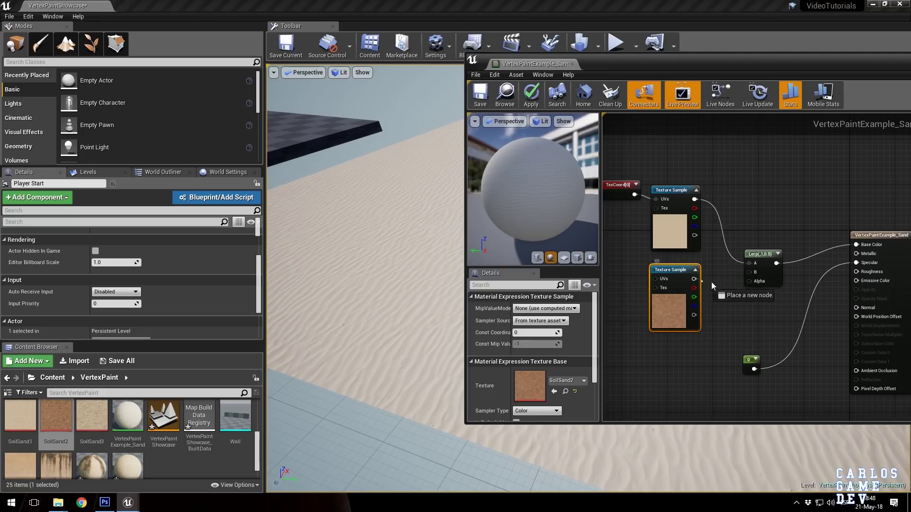
left_click_drag(711, 285, 749, 271)
right_click_drag(730, 183, 770, 209)
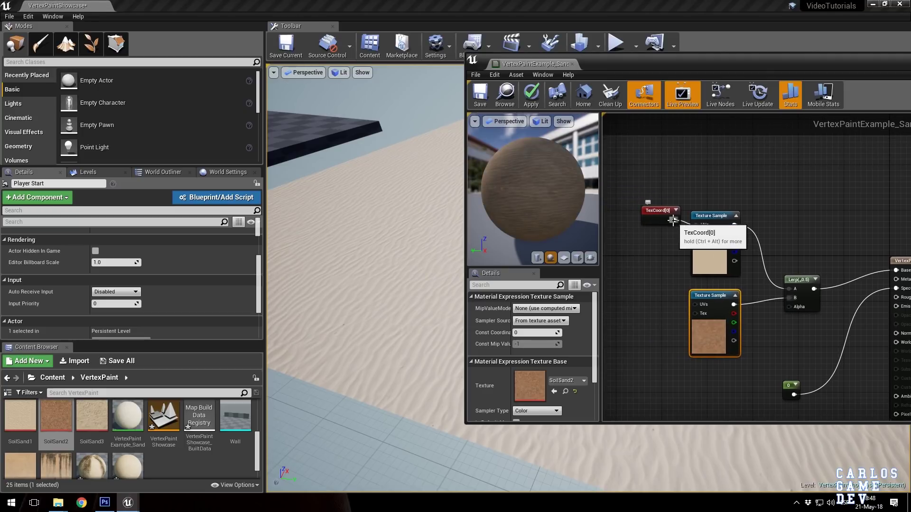
left_click_drag(674, 220, 696, 304)
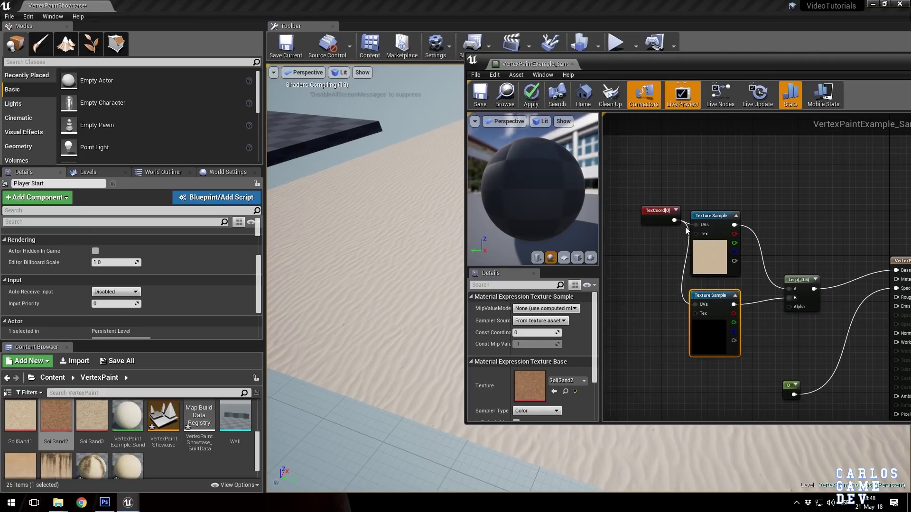
left_click_drag(655, 209, 636, 225)
- Add a VertexColor node below the textures, connect its red channel to the Lerp's Alpha, and save the material
right_click_drag(685, 295, 680, 190)
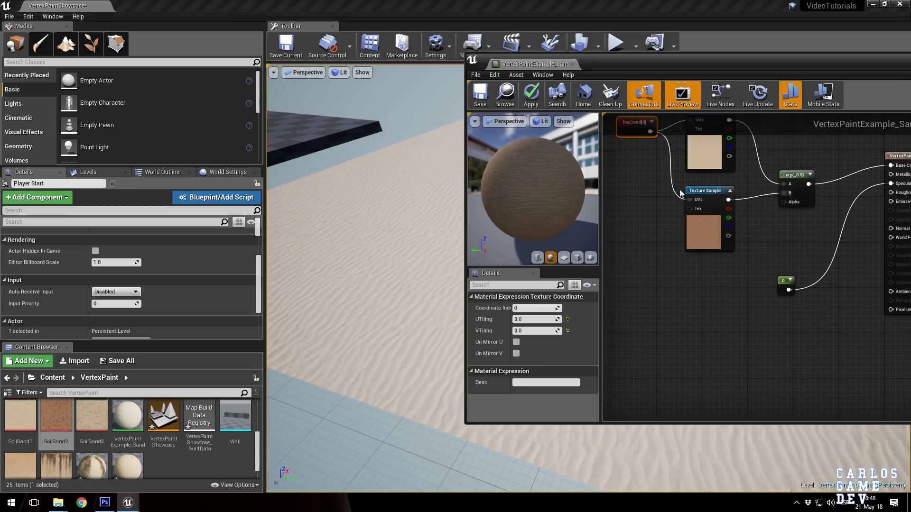
right_click(691, 301)
type("verte")
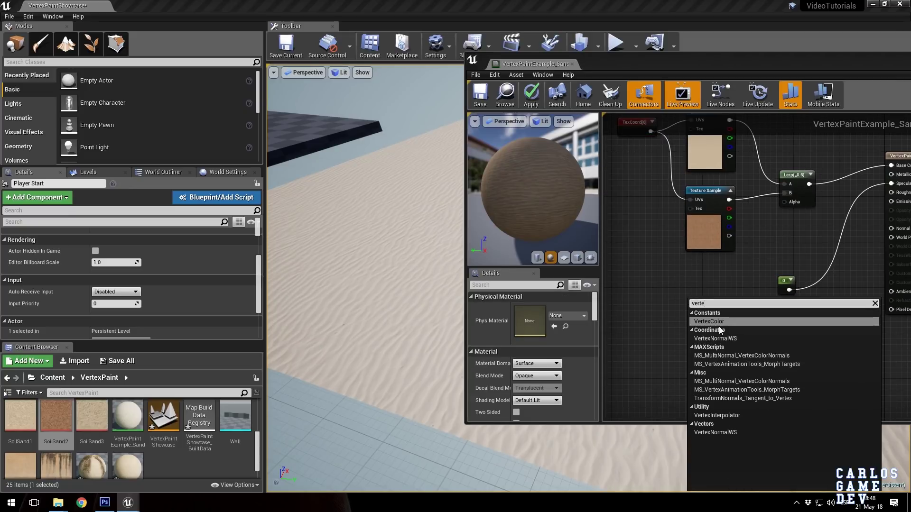
left_click(711, 322)
left_click_drag(707, 326, 786, 201)
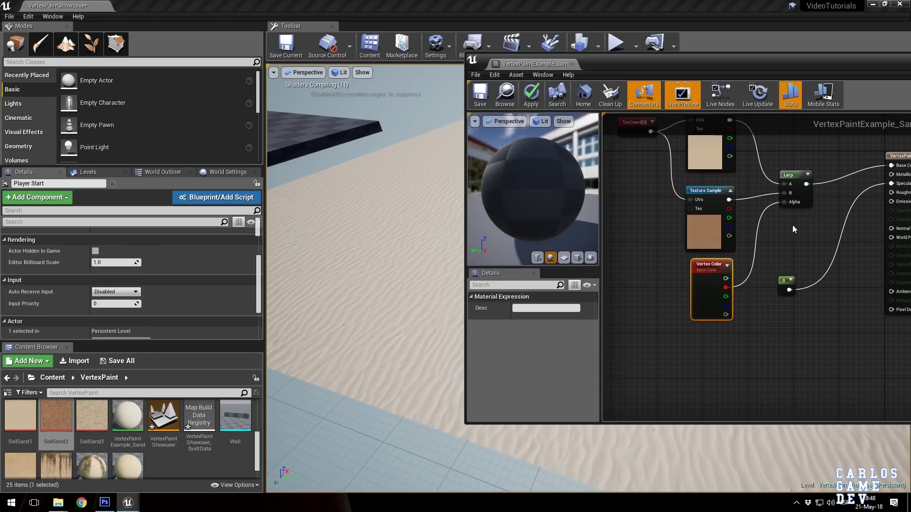
left_click(473, 92)
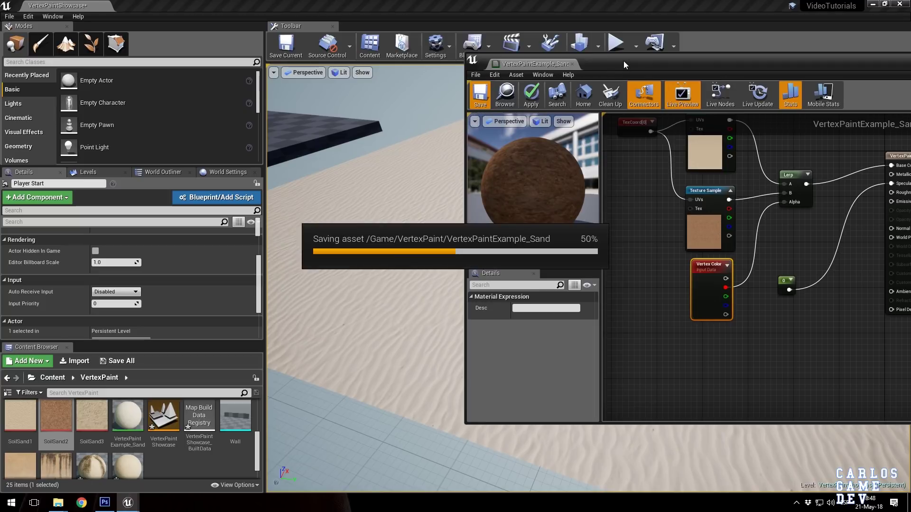
- Enter mesh Paint mode and enlarge the area showing the brush and vertex painting settings, keeping the plane uncovered
left_click_drag(623, 61, 594, 190)
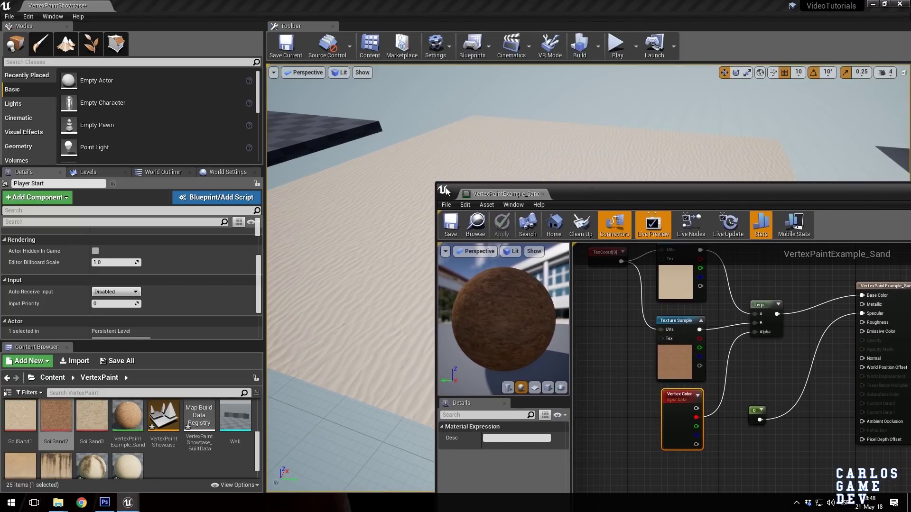
left_click(40, 52)
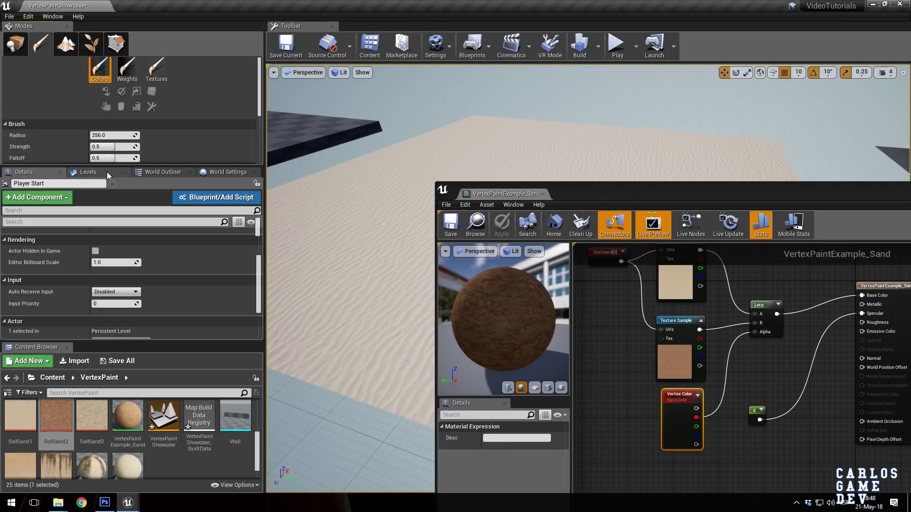
left_click_drag(127, 165, 127, 271)
left_click_drag(602, 196, 618, 283)
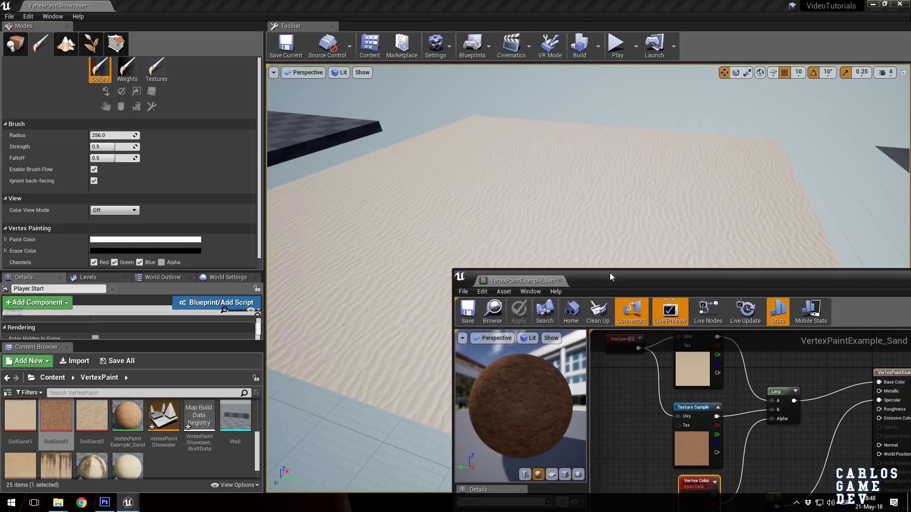
- Select the sand plane and paint SoilSand2 patches across it with the white vertex color, erasing some strokes
right_click_drag(527, 159, 560, 180)
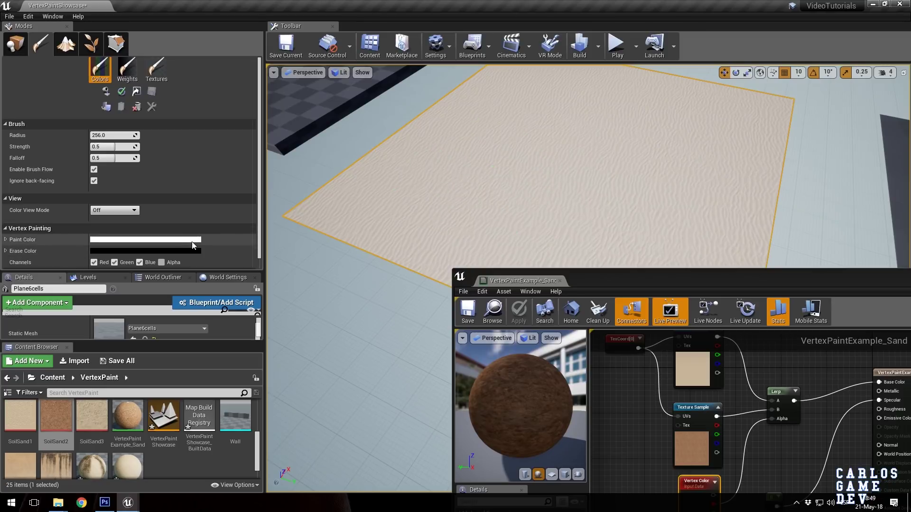
left_click_drag(674, 282, 694, 311)
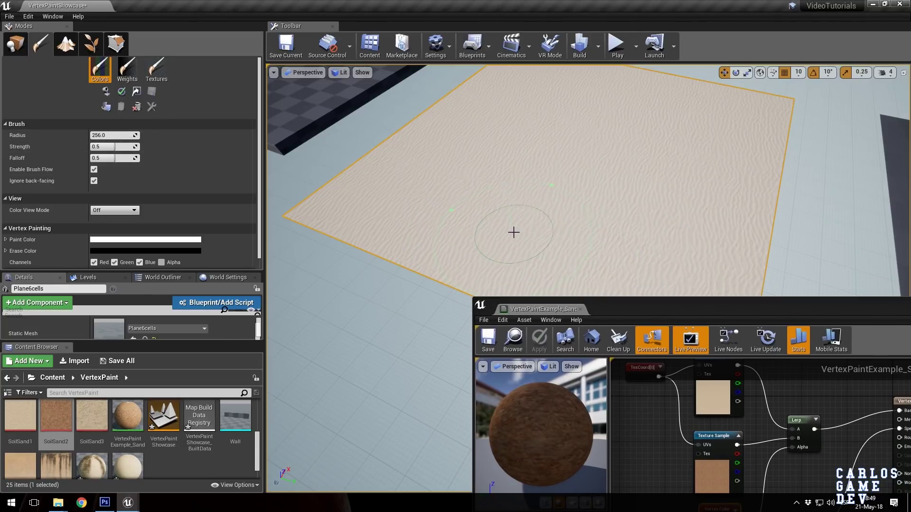
mouse_move(513, 232)
left_mouse_down()
mouse_move(516, 224)
mouse_move(510, 239)
mouse_move(533, 212)
mouse_move(626, 194)
mouse_move(672, 171)
left_mouse_up()
right_click_drag(567, 181, 489, 133)
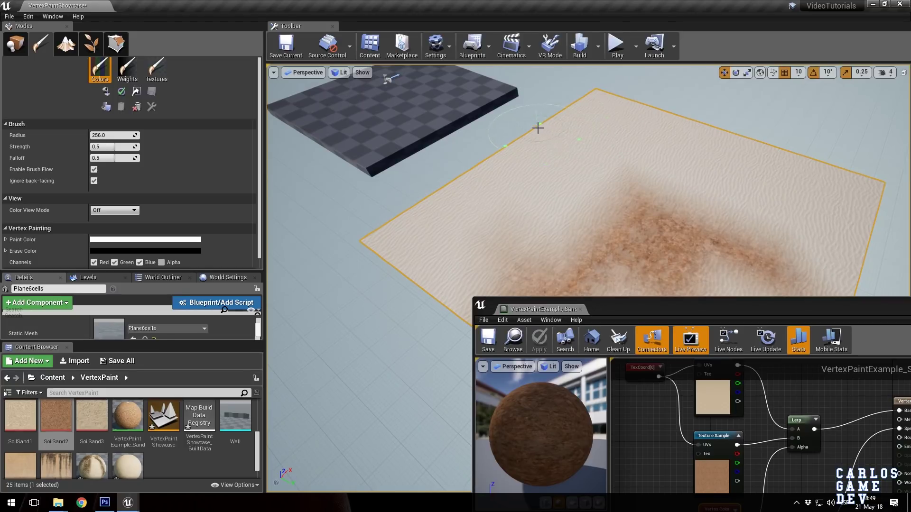
mouse_move(627, 209)
left_mouse_down("shift")
mouse_move(652, 236)
mouse_move(628, 208)
left_mouse_up("shift")
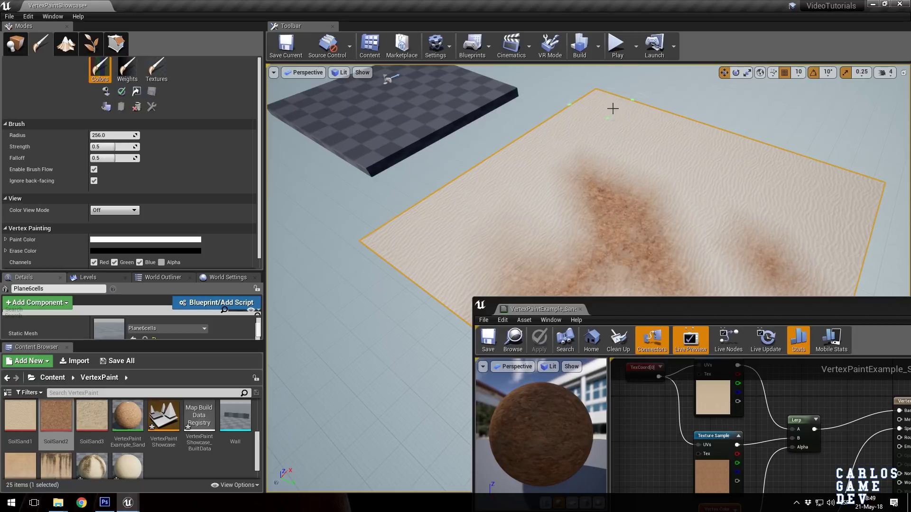
mouse_move(743, 183)
left_mouse_down()
mouse_move(642, 135)
mouse_move(498, 209)
mouse_move(624, 137)
mouse_move(613, 176)
left_mouse_up()
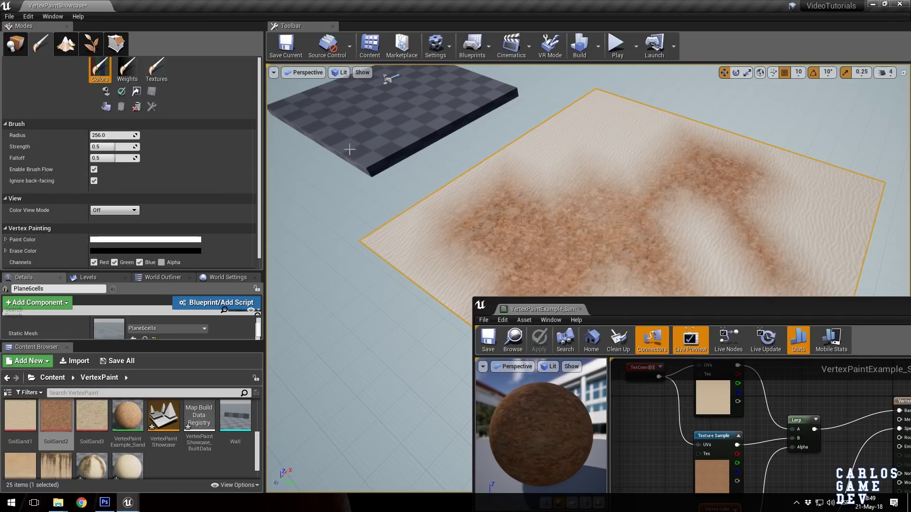
- Inspect the plane's painted vertex colors with Color View Mode set to RGB Channels, and set the mode back to Off
scroll(114, 209, "down", 1)
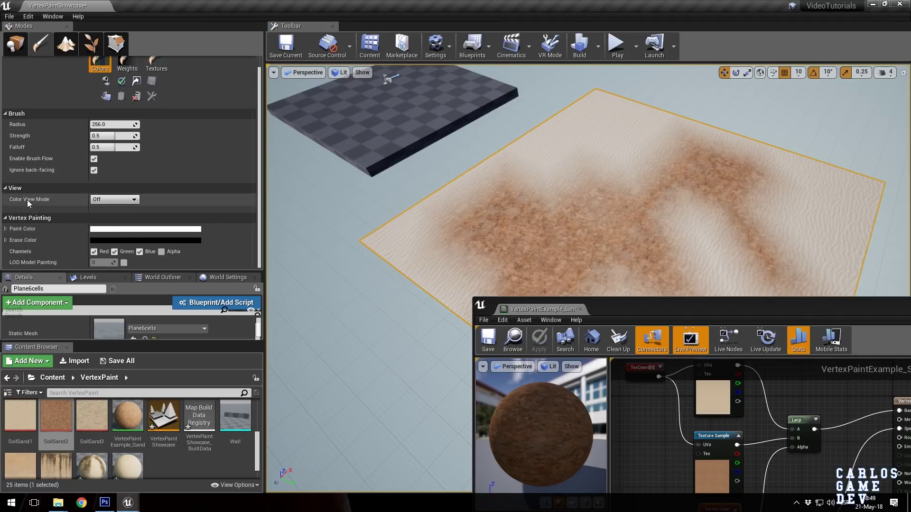
left_click(92, 202)
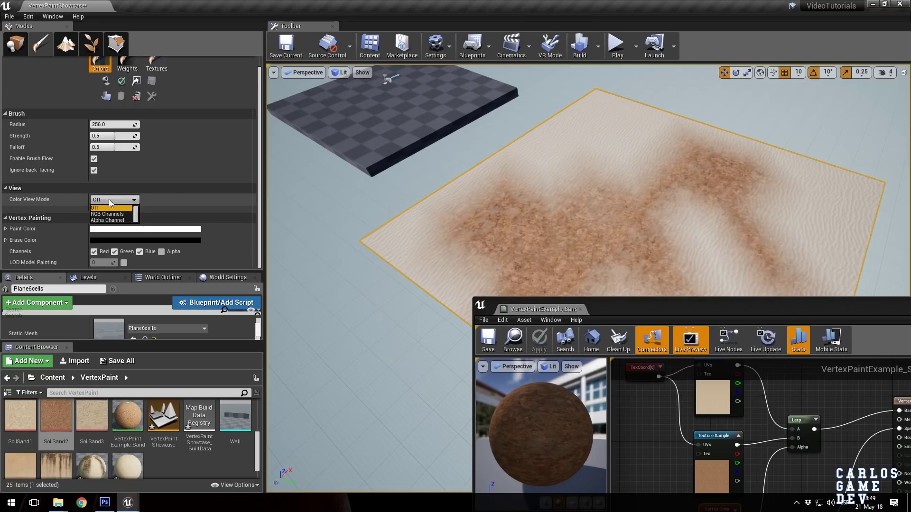
left_click(107, 214)
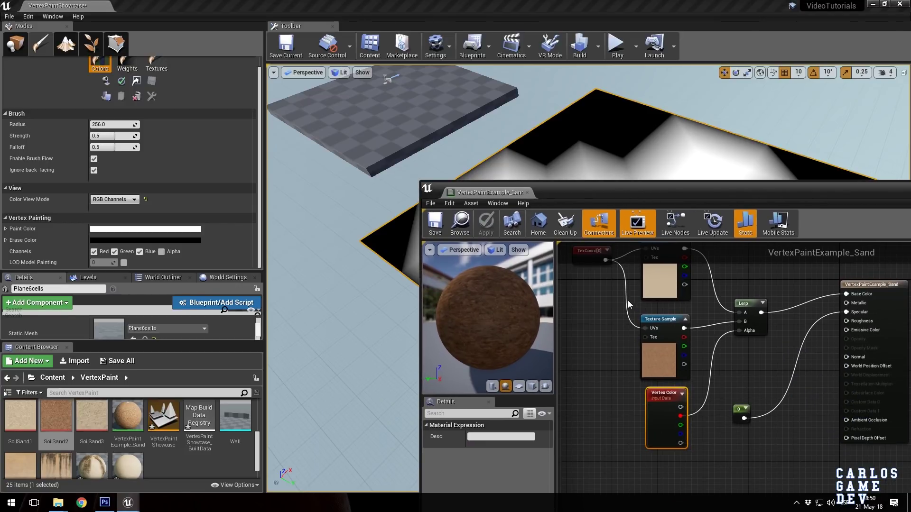
left_click(114, 199)
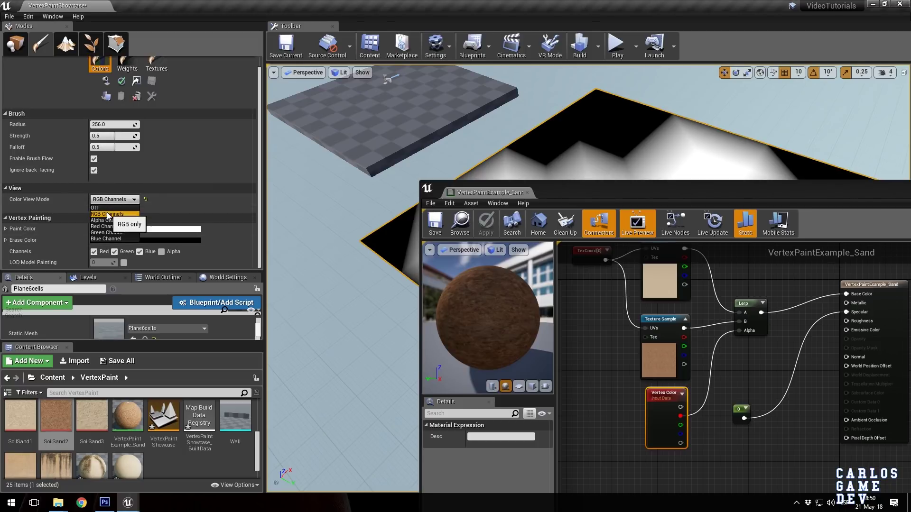
left_click(105, 212)
left_click_drag(649, 192, 611, 330)
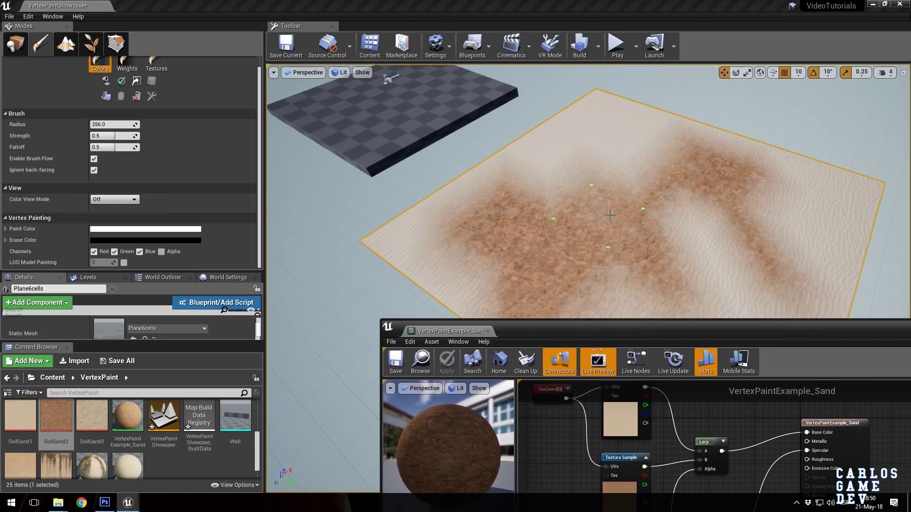
- Examine the texture blend on the plane up close and switch to SoilSand2.tga in Photoshop
mouse_move(605, 191)
right_mouse_down()
mouse_move(569, 262)
mouse_move(564, 228)
mouse_move(647, 214)
mouse_move(648, 190)
mouse_move(648, 218)
right_mouse_up()
right_click_drag(596, 237, 426, 139)
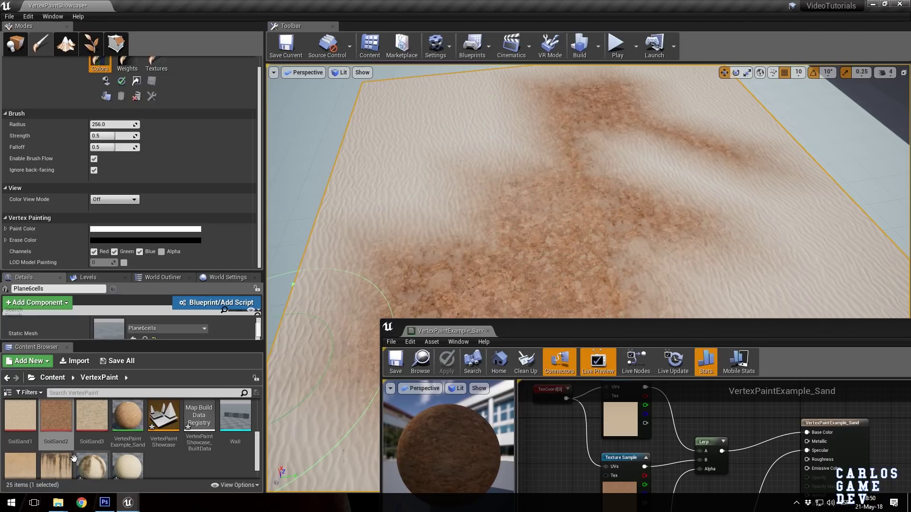
left_click(107, 507)
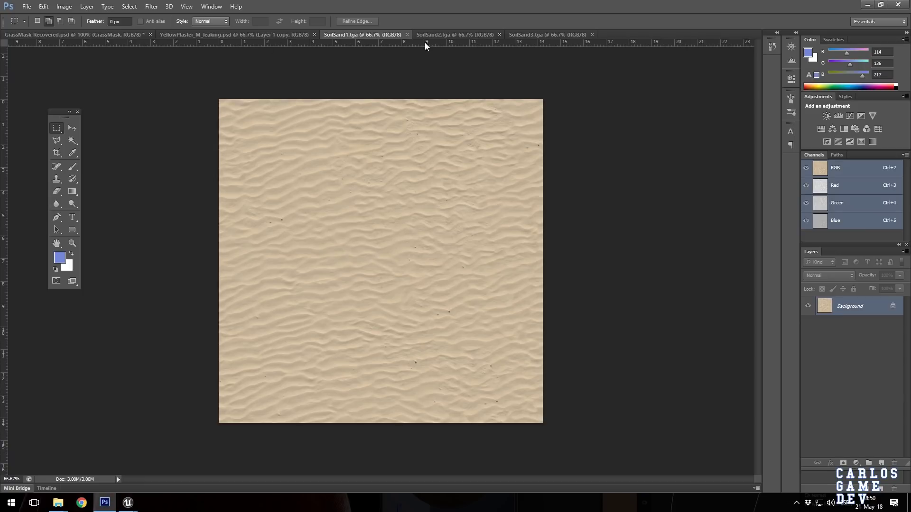
left_click(444, 35)
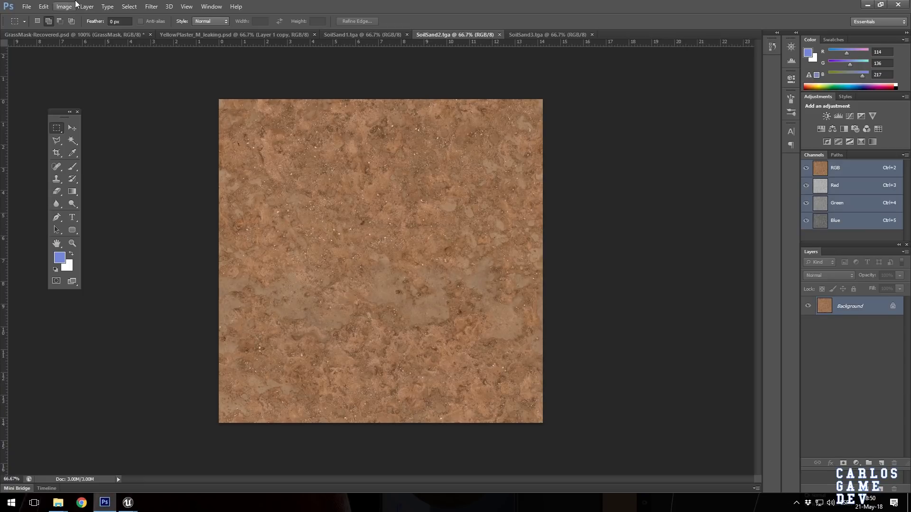
- Apply Match Color to SoilSand2.tga using SoilSand1.tga as the source with a Fade of 7
left_click(65, 8)
mouse_move(76, 32)
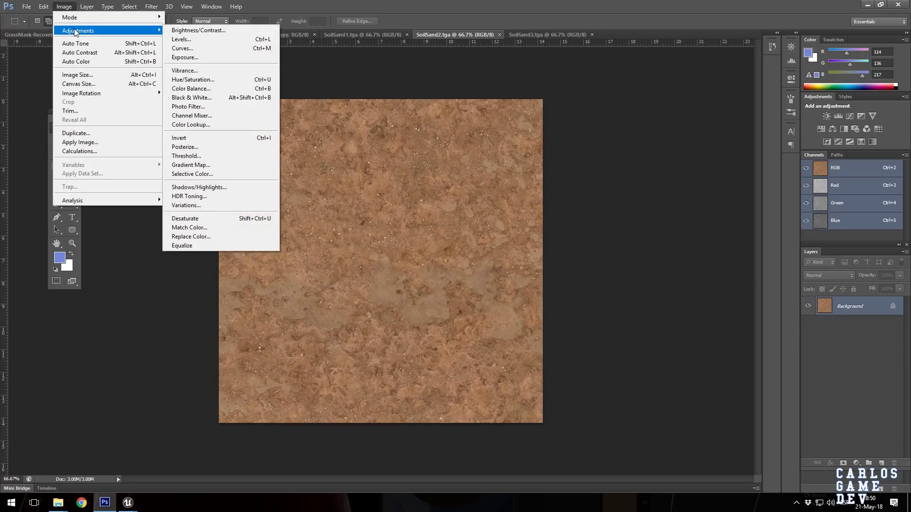
left_click(205, 228)
left_click_drag(505, 141, 647, 105)
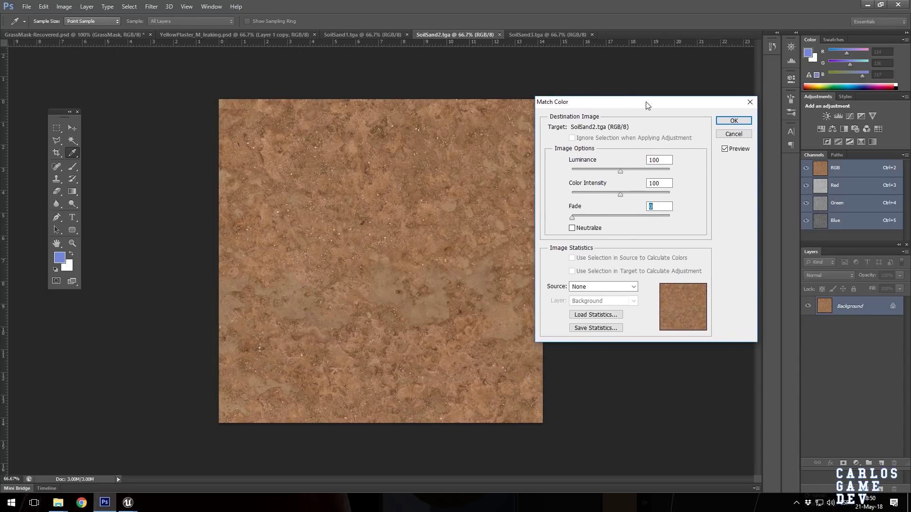
left_click(604, 288)
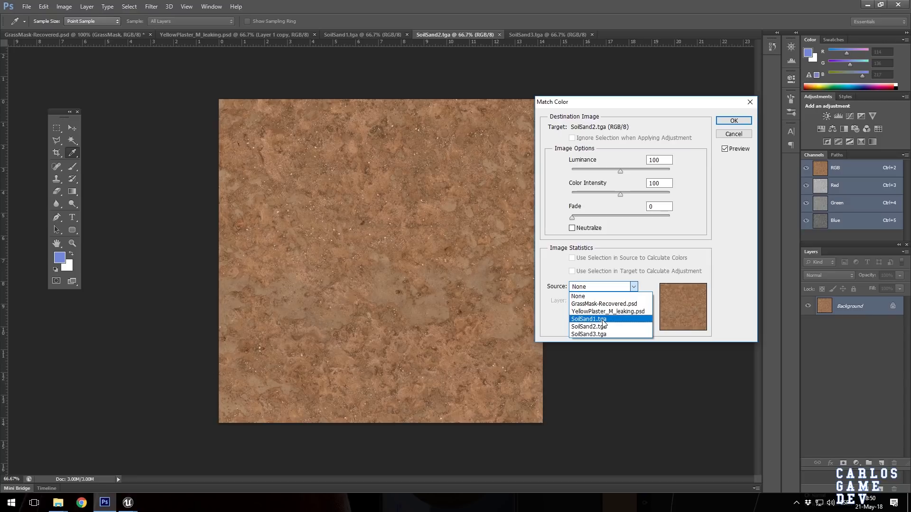
left_click(588, 319)
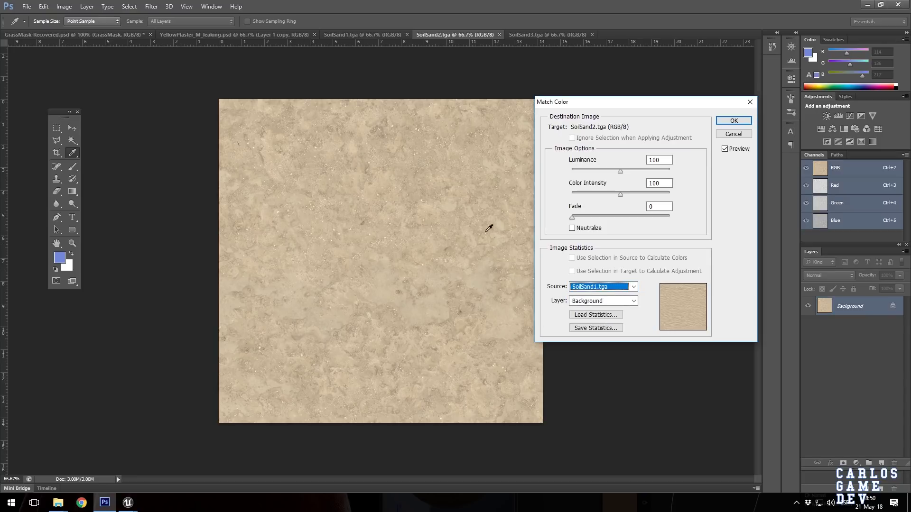
left_click_drag(572, 218, 543, 218)
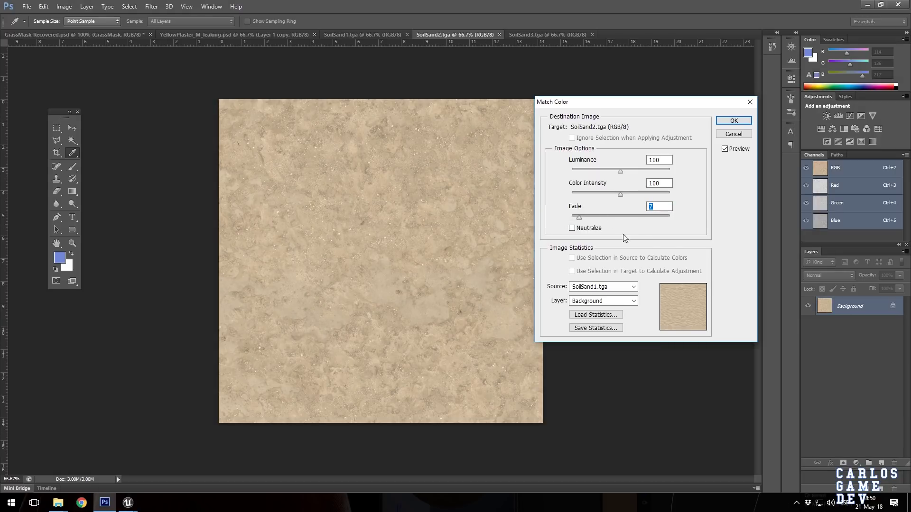
left_click(733, 121)
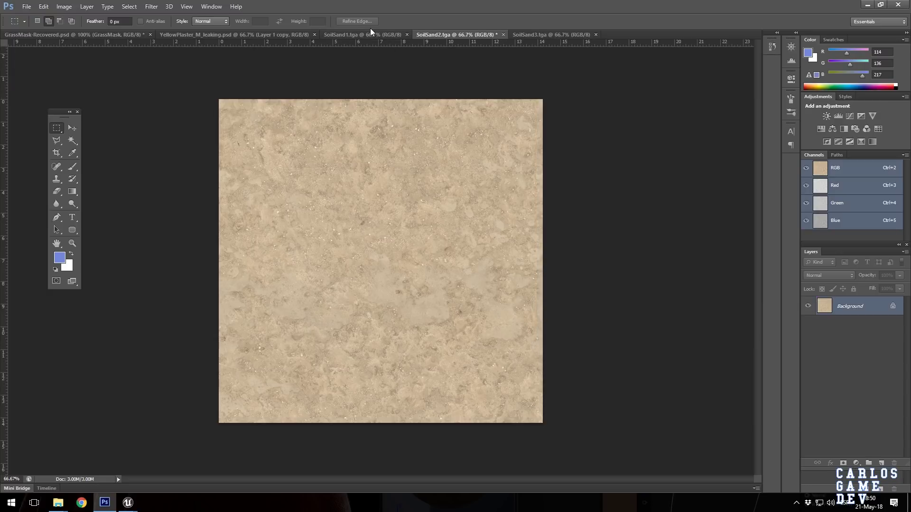
- Compare SoilSand2.tga with SoilSand1.tga, save SoilSand2.tga, and switch back to Unreal Engine
left_click(371, 33)
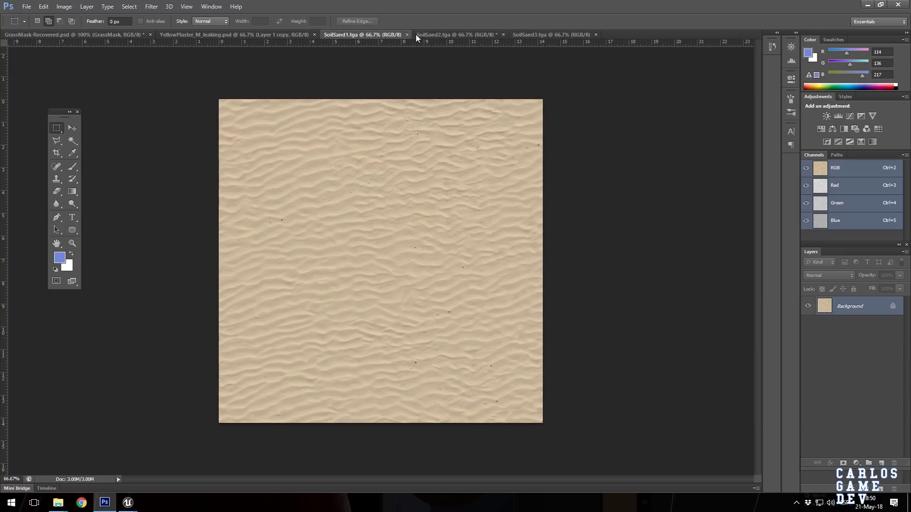
left_click(458, 35)
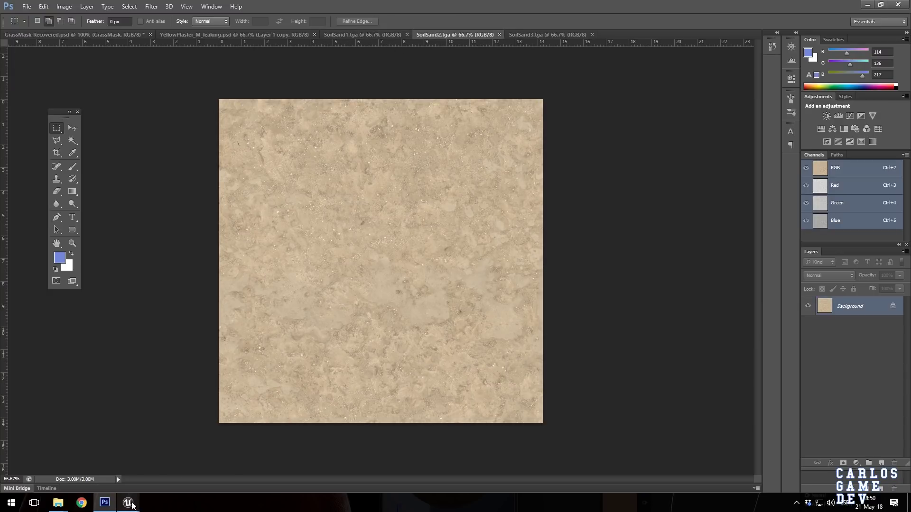
mouse_move(128, 503)
left_click(101, 453)
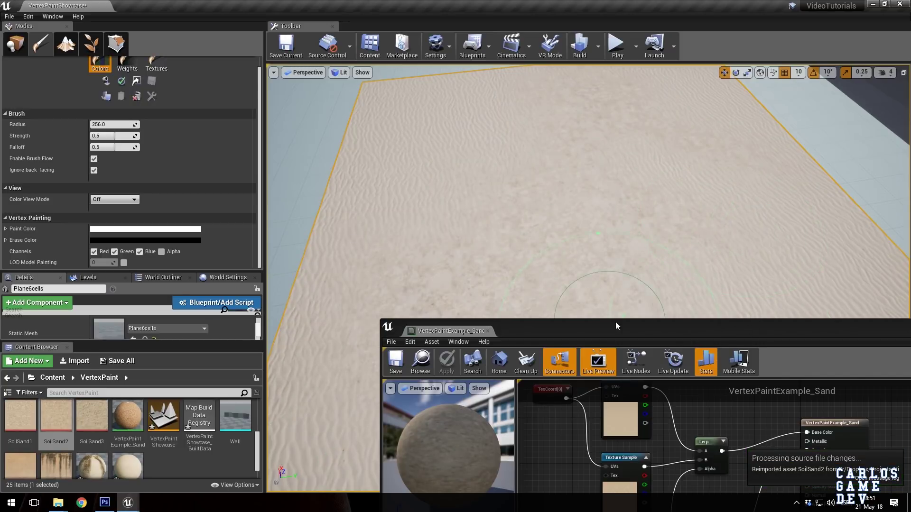
- Erase much of the SoilSand2 paint from the plane, and reduce the brush to strength 0.109524 and radius 154.160843
left_click_drag(612, 328, 577, 418)
mouse_move(577, 303)
right_mouse_down()
mouse_move(479, 303)
mouse_move(546, 299)
mouse_move(641, 213)
mouse_move(564, 261)
mouse_move(582, 262)
right_mouse_up()
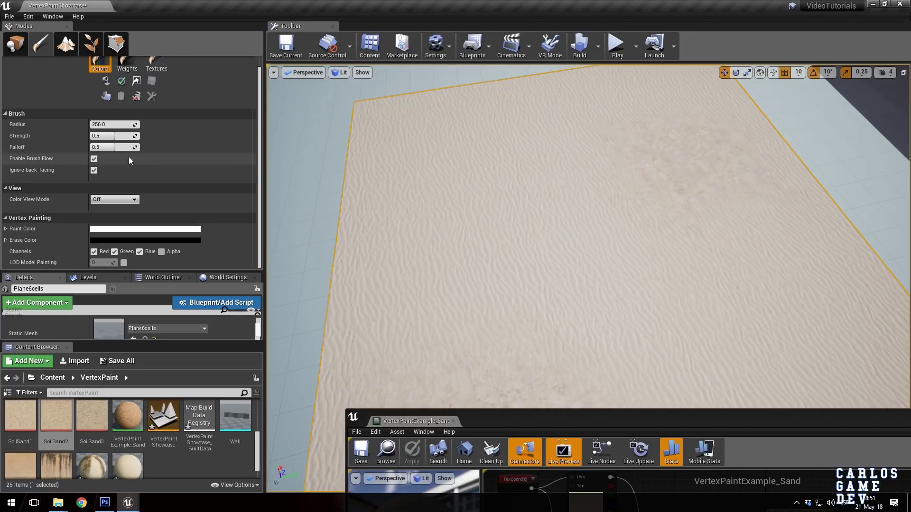
left_click_drag(114, 135, 111, 135)
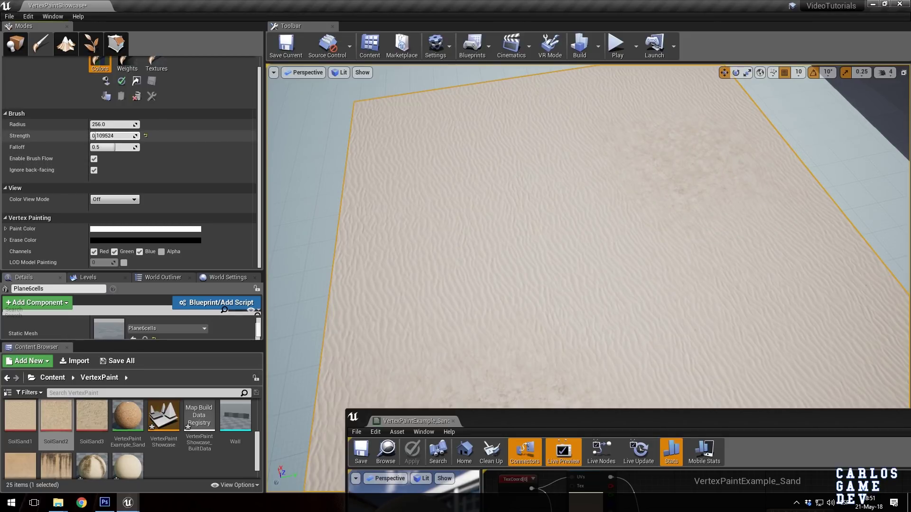
mouse_move(589, 262)
right_mouse_down()
mouse_move(470, 251)
mouse_move(498, 270)
right_mouse_up()
left_click_drag(114, 124, 97, 124)
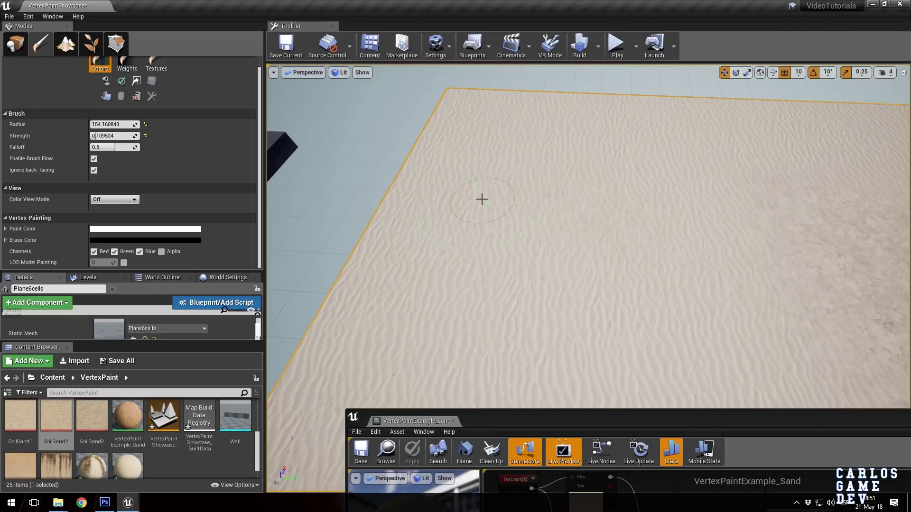
- Paint subtle SoilSand2 patches over the rippled sand with the weaker brush and check the blend across the plane
scroll(498, 211, "up", 4)
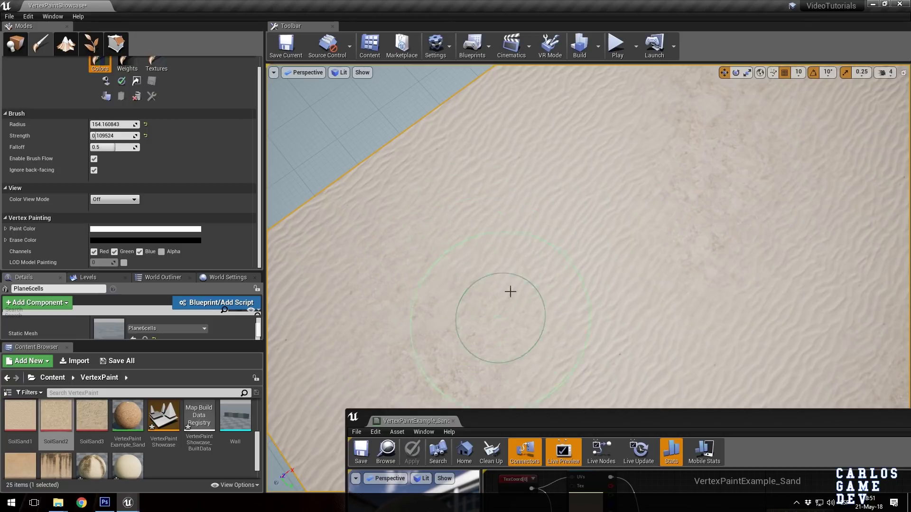
right_click_drag(510, 290, 506, 220)
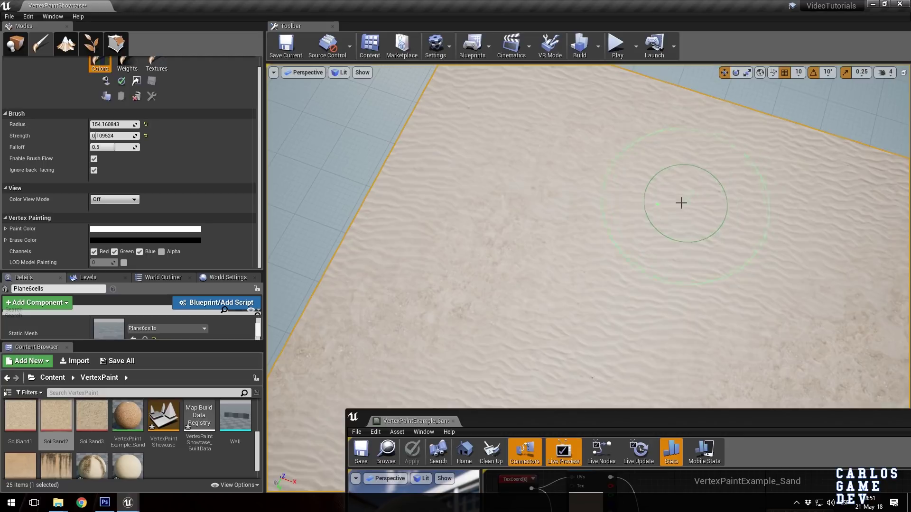
left_click_drag(653, 200, 645, 208)
right_click_drag(685, 237, 675, 280)
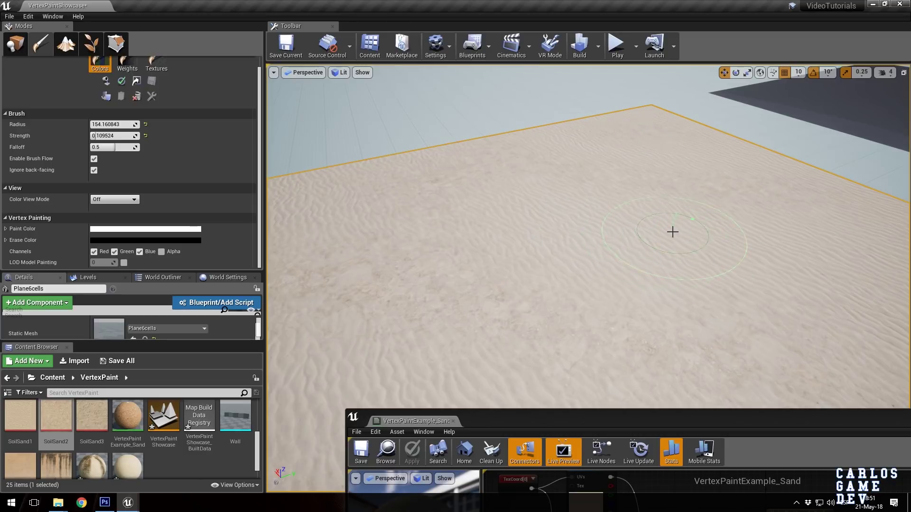
- Examine the blended textures on the neighbouring brown-and-grey soil plane and compare them with the sand blend on the painted plane
right_click_drag(628, 339, 541, 298)
key("w")
key("w")
key("s")
key("w")
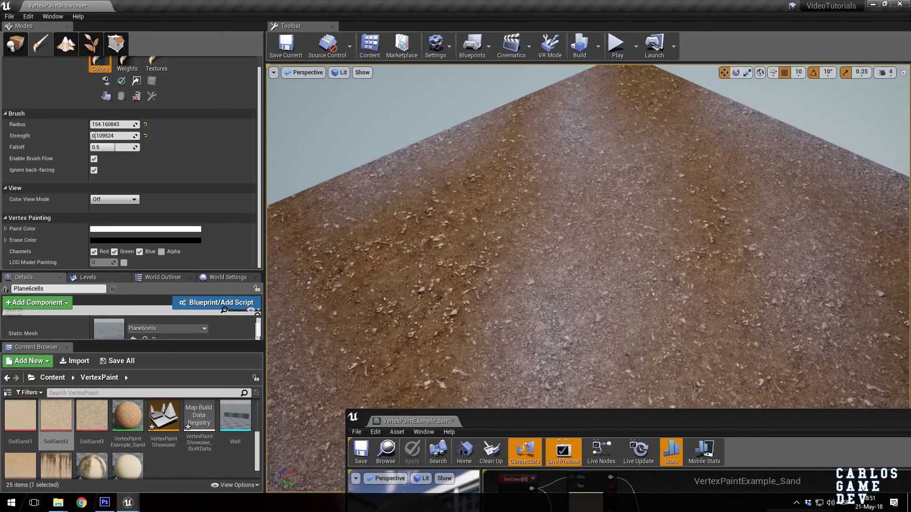
right_click_drag(538, 198, 484, 175)
key("w")
key("e")
right_click_drag(650, 240, 645, 255)
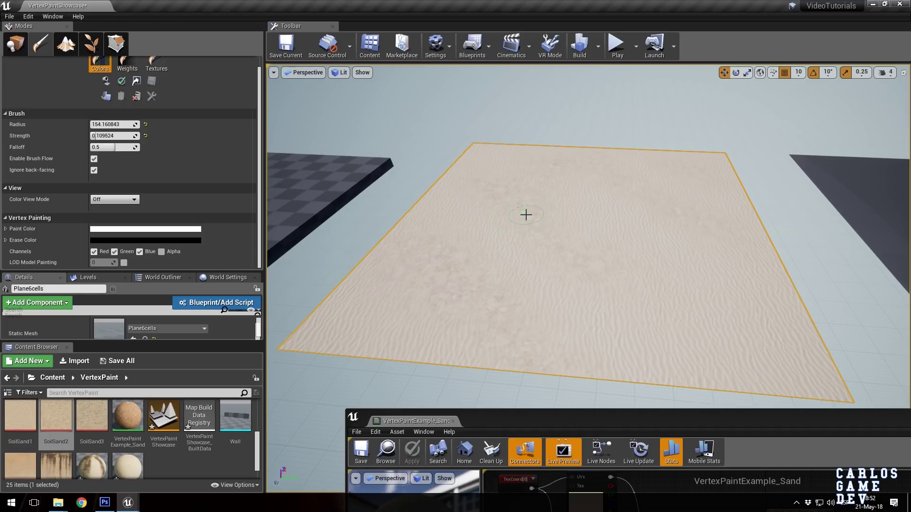
- Bring the VertexPaintExample_Sand graph into view and shift the texture, Vertex Color and Lerp nodes away from the material output to make room
left_click_drag(630, 420, 548, 164)
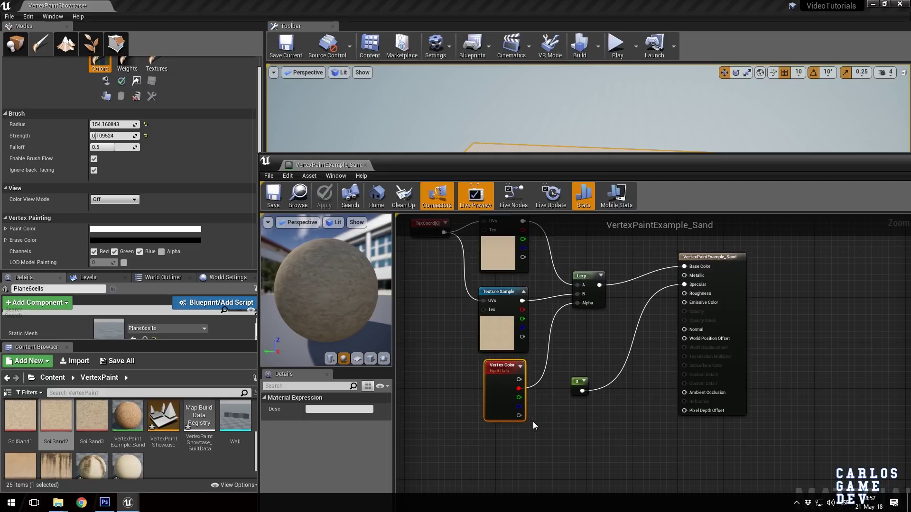
left_click_drag(588, 160, 625, 95)
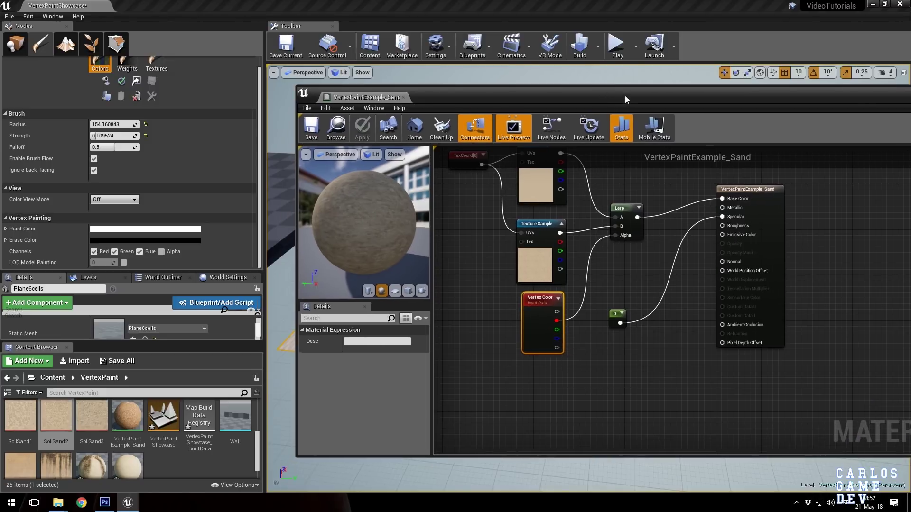
right_click_drag(609, 217, 662, 277)
left_click_drag(499, 203, 639, 428)
left_click_drag(680, 276, 573, 229)
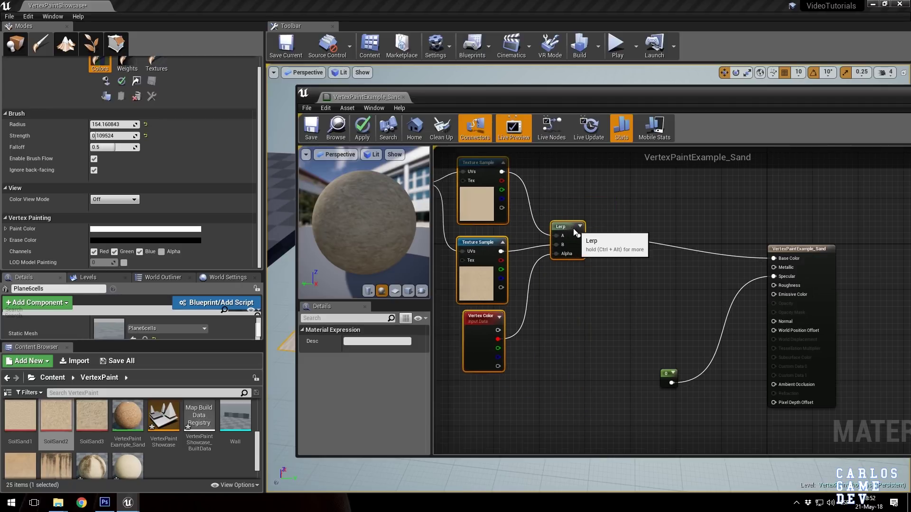
left_click(575, 282)
right_click_drag(575, 283, 617, 287)
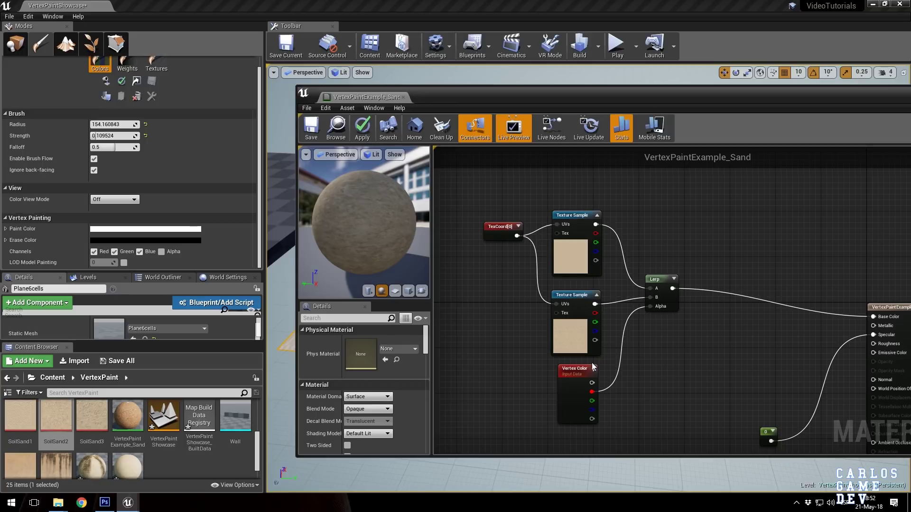
- Add a second Lerp between the first Lerp and the material's Base Color, feeding the first Lerp into its A input
right_click_drag(642, 306, 596, 275)
left_click(645, 306)
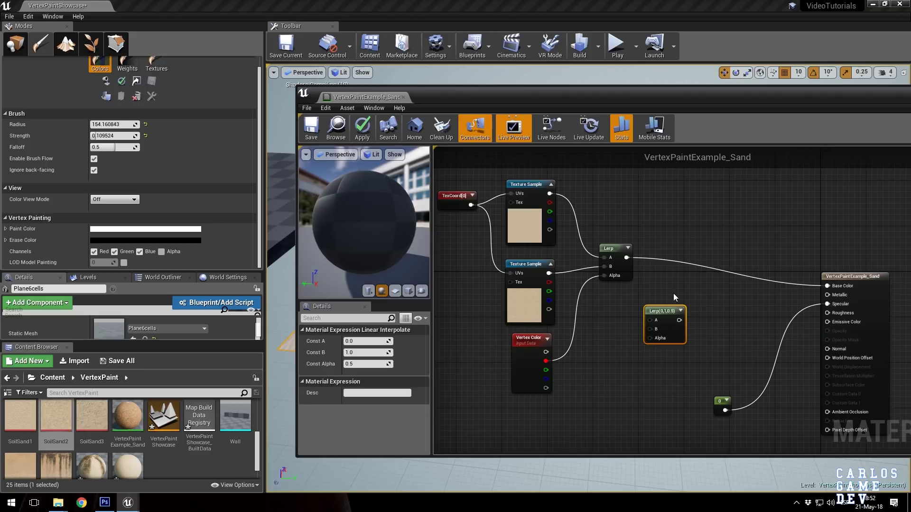
left_click_drag(673, 310, 713, 252)
left_click_drag(626, 258, 848, 287)
- Add a SoilSand3 texture sample below the Vertex Color node and connect TexCoord to its UVs
left_click_drag(92, 418, 588, 381)
right_click_drag(583, 368, 599, 339)
right_click_drag(510, 207, 566, 250)
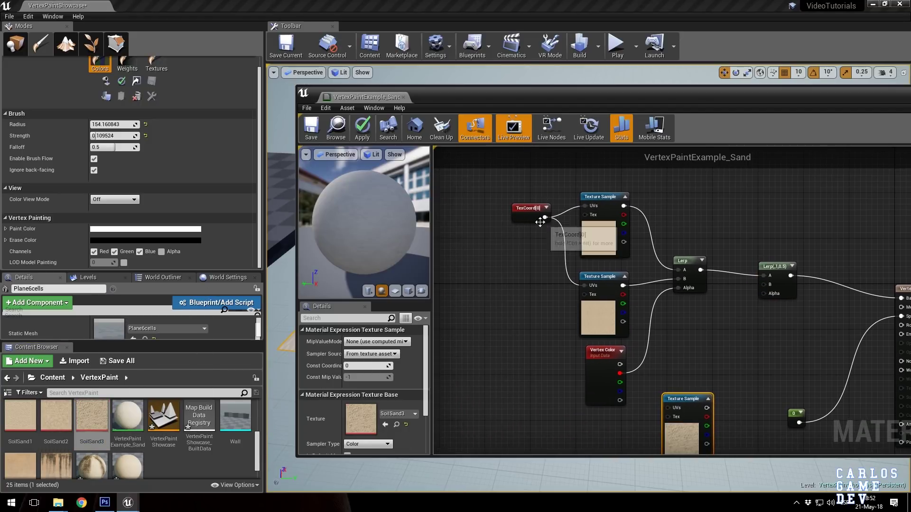
left_click_drag(545, 217, 601, 326)
right_click_drag(676, 283, 664, 354)
- Move the second Lerp closer to the SoilSand3 sample and connect that texture to its B input
left_click(765, 207)
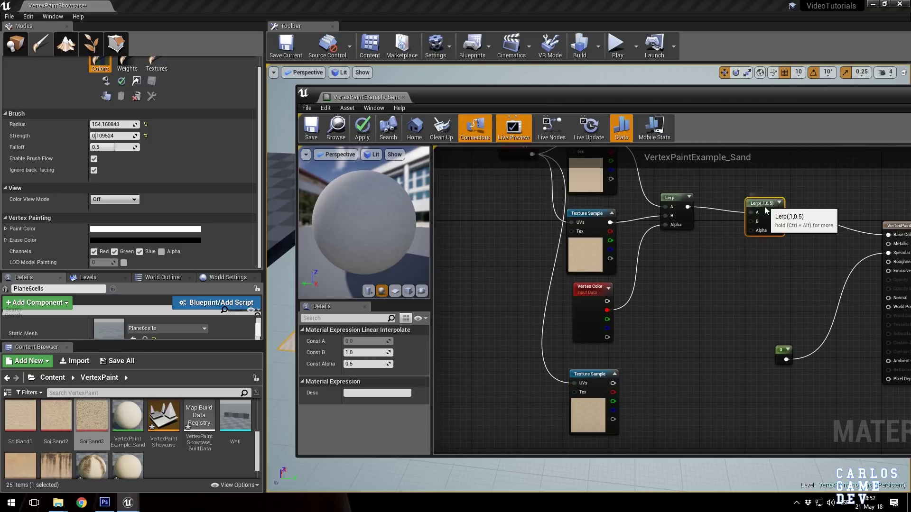
left_click_drag(764, 206, 732, 320)
left_click_drag(613, 383, 717, 335)
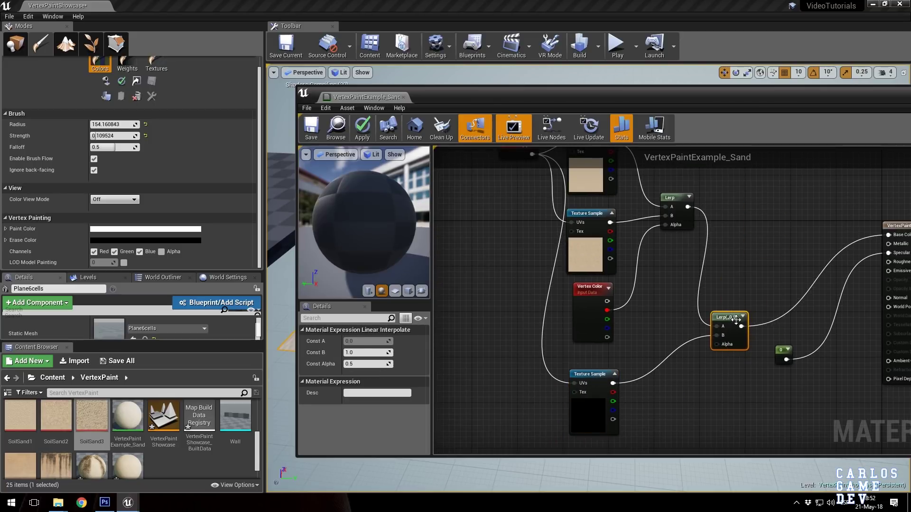
- Connect the Vertex Color node's green channel to the second Lerp's Alpha
left_click(581, 338)
left_click_drag(607, 310, 679, 329)
left_click(651, 326)
left_click(599, 331)
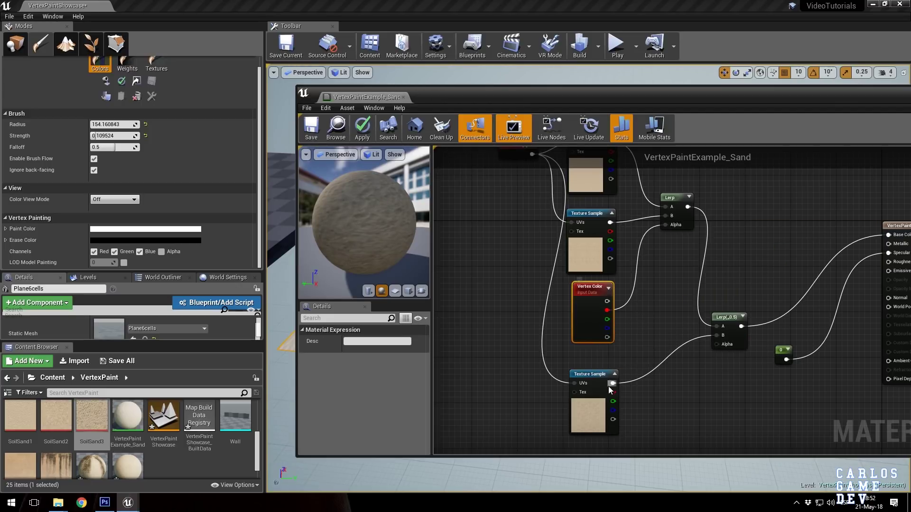
left_click_drag(607, 319, 717, 344)
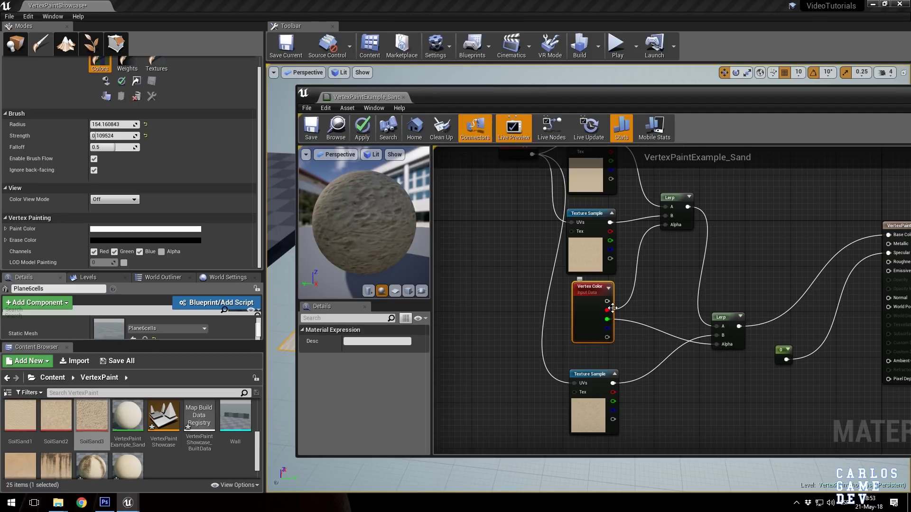
- Save the sand material and paint SoilSand3 footprints across the middle of the plane with the white paint color
left_click(318, 130)
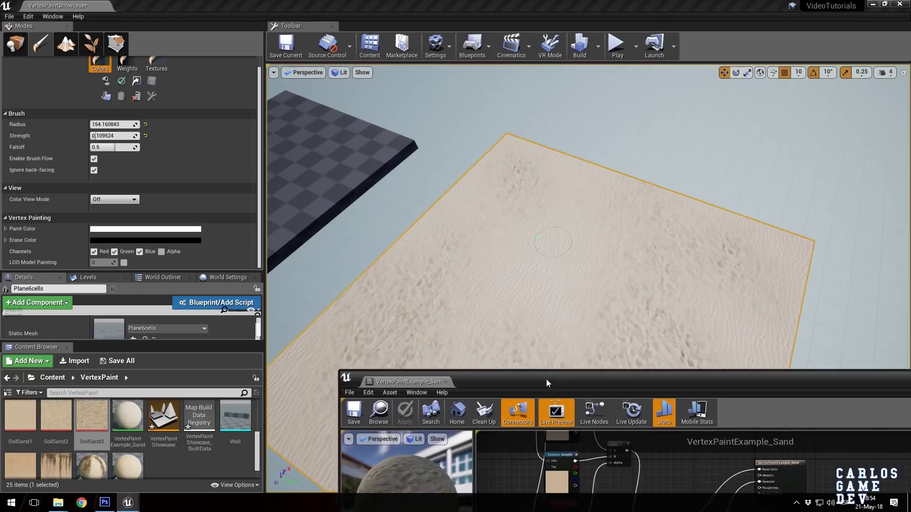
left_click_drag(547, 382, 547, 399)
right_click_drag(605, 261, 546, 308)
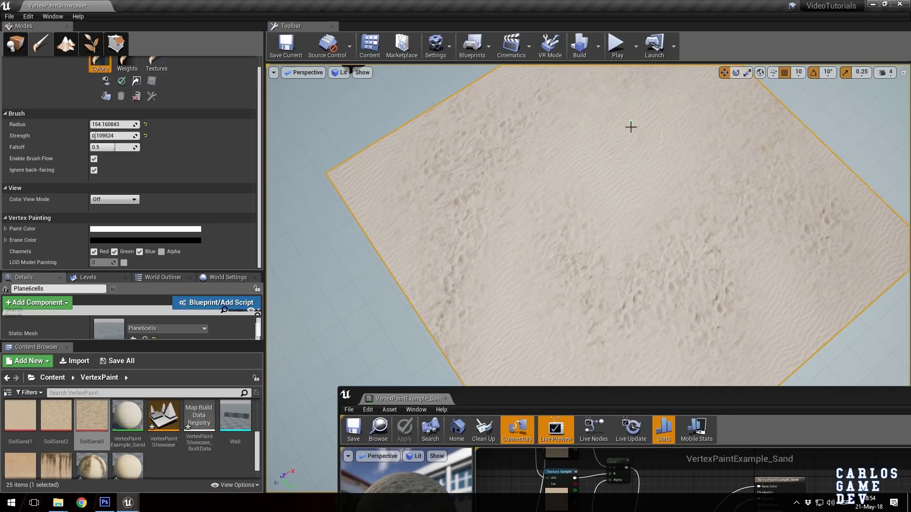
mouse_move(631, 127)
left_mouse_down()
mouse_move(633, 155)
mouse_move(579, 166)
mouse_move(672, 223)
left_mouse_up()
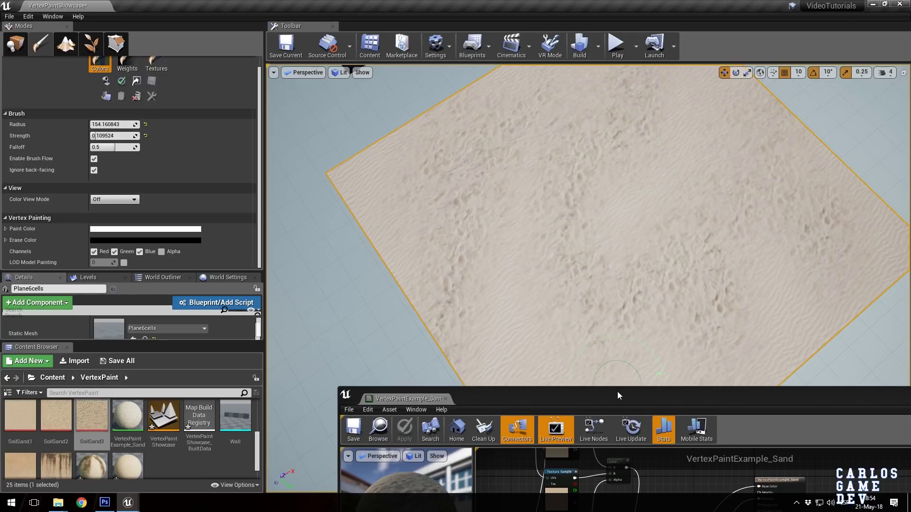
- Review the Vertex Color channel wiring and set the Paint Color to pure red, with green and blue at 0
left_click_drag(617, 395, 622, 203)
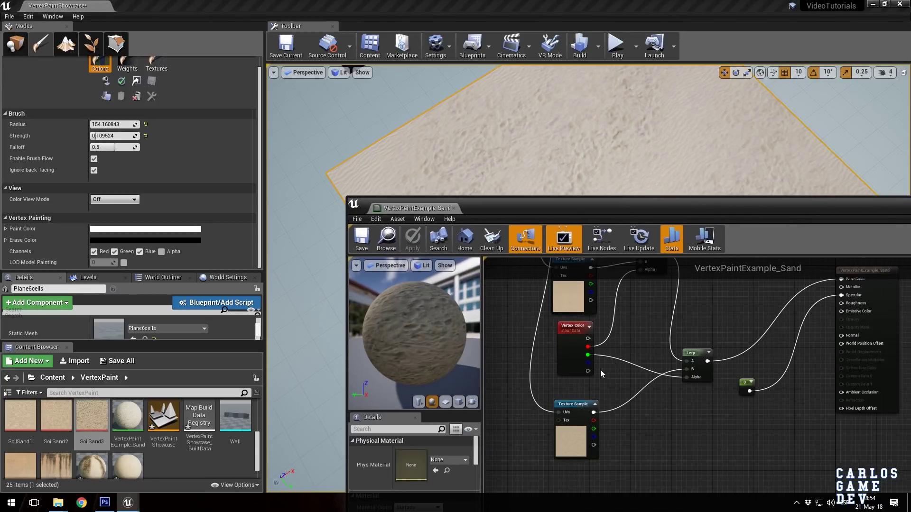
scroll(601, 373, "up", 2)
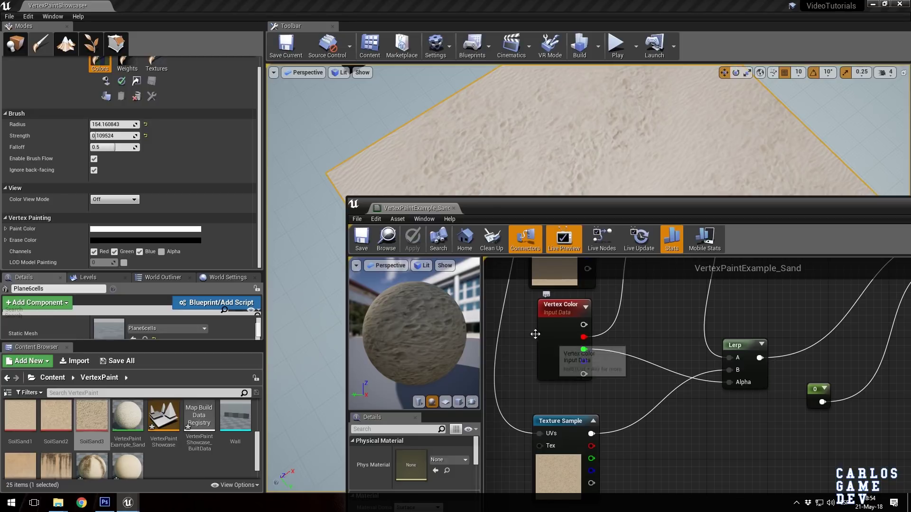
left_click_drag(522, 208, 552, 266)
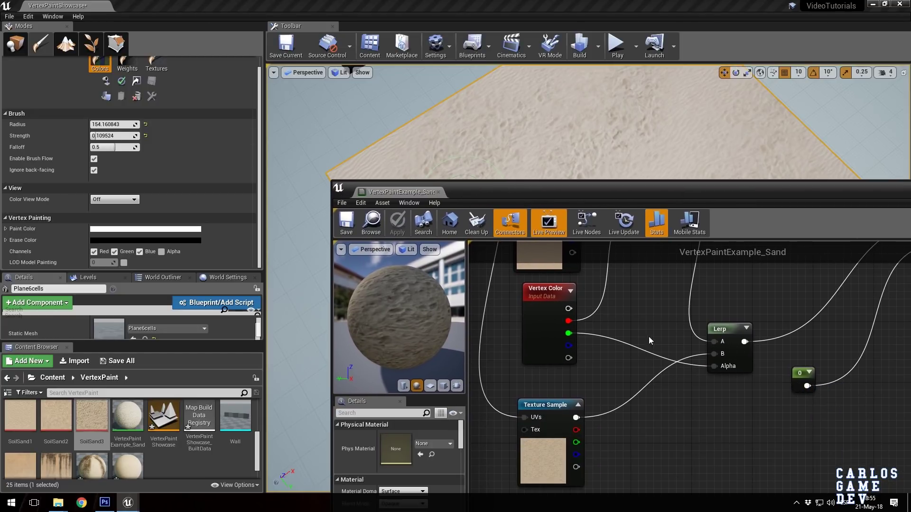
right_click_drag(575, 319, 481, 366)
scroll(491, 367, "down", 2)
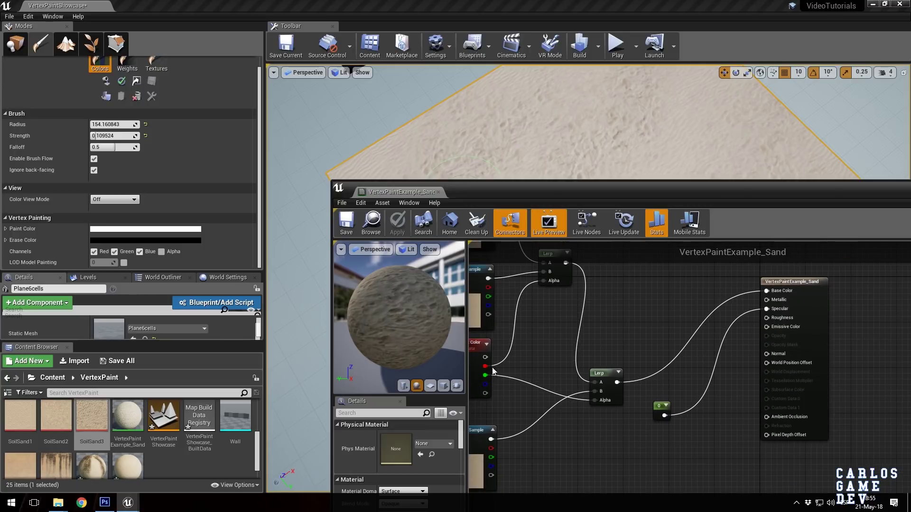
left_click(156, 231)
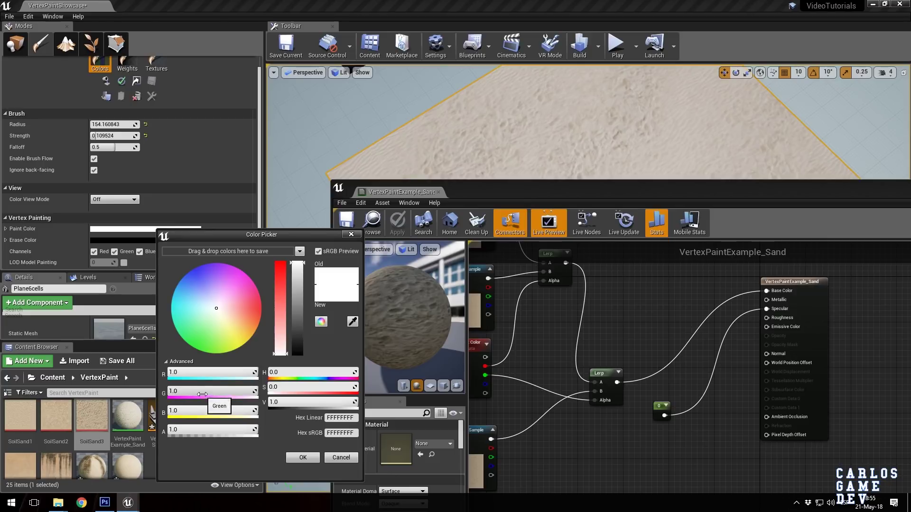
mouse_move(202, 395)
left_mouse_down()
mouse_move(170, 395)
mouse_move(172, 412)
left_mouse_up()
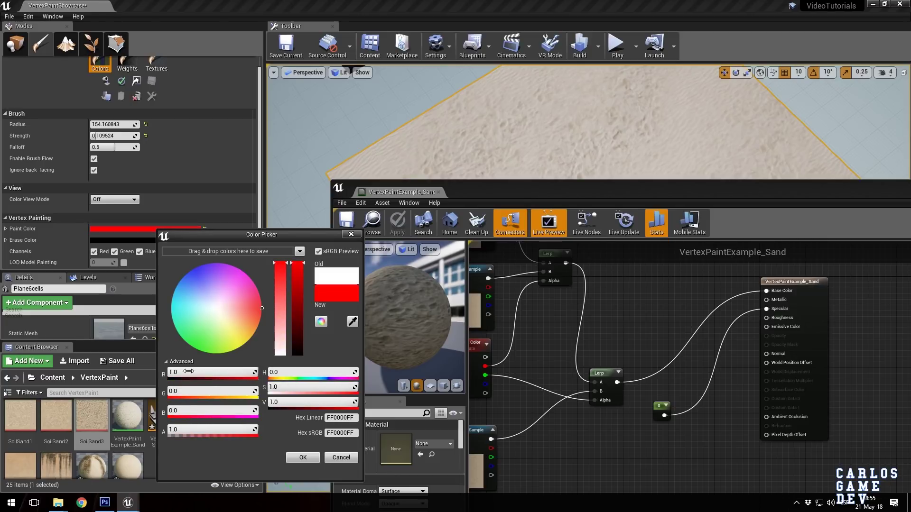
left_click(303, 457)
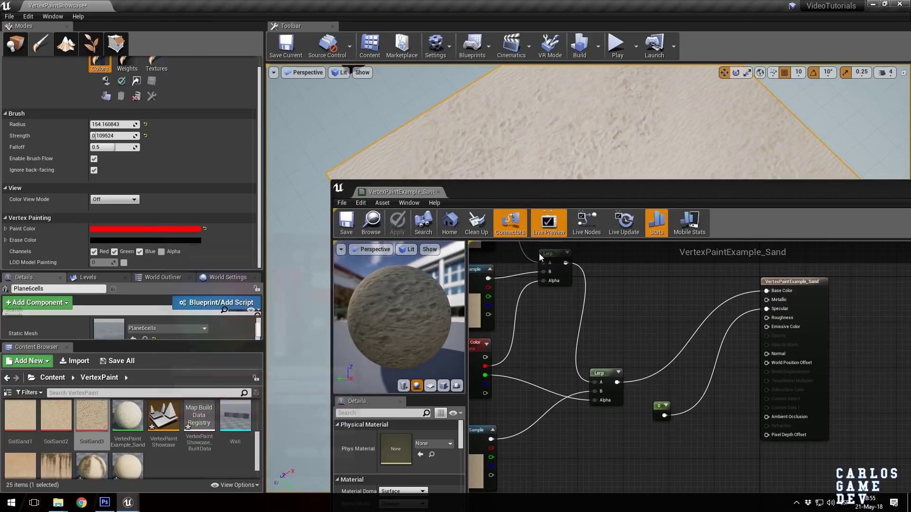
- Paint SoilSand2 patches over the sand plane with the red paint color and inspect the blend up close
left_click_drag(602, 187, 590, 368)
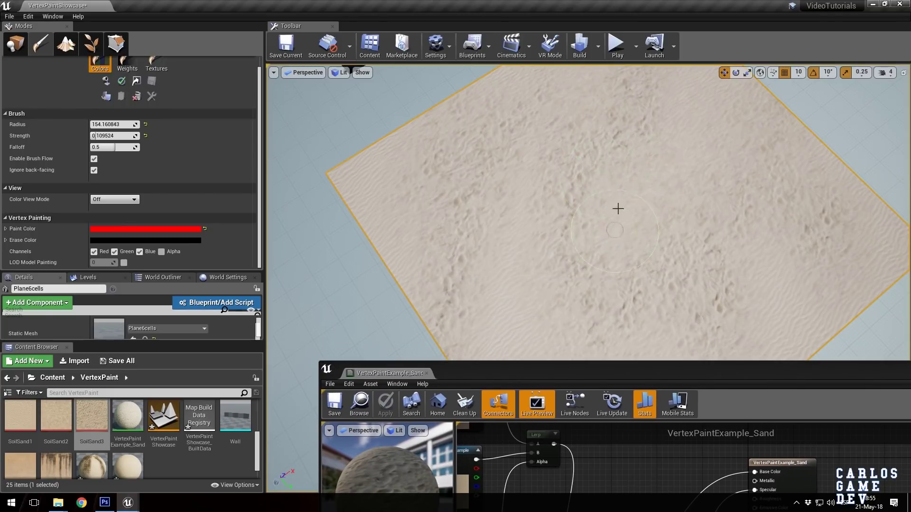
right_click_drag(583, 190, 616, 157)
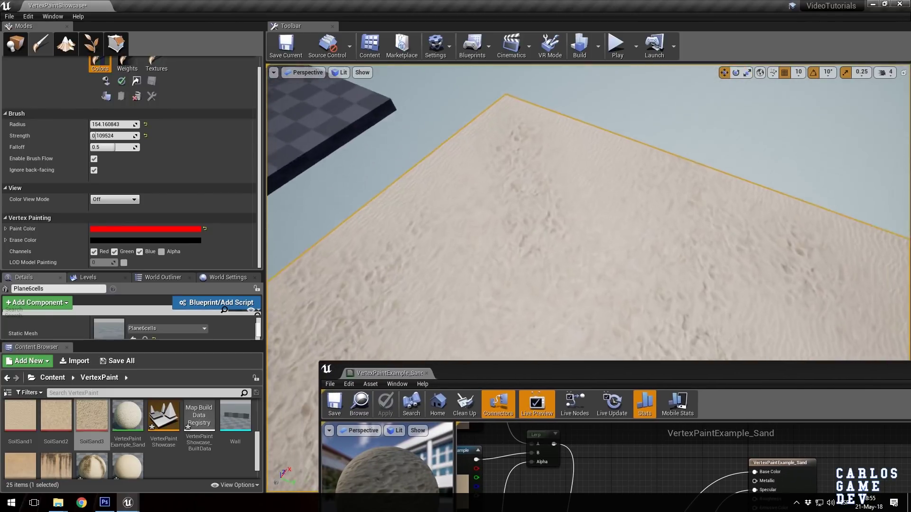
scroll(548, 272, "up", 6)
scroll(548, 273, "down", 4)
right_click_drag(549, 273, 735, 195)
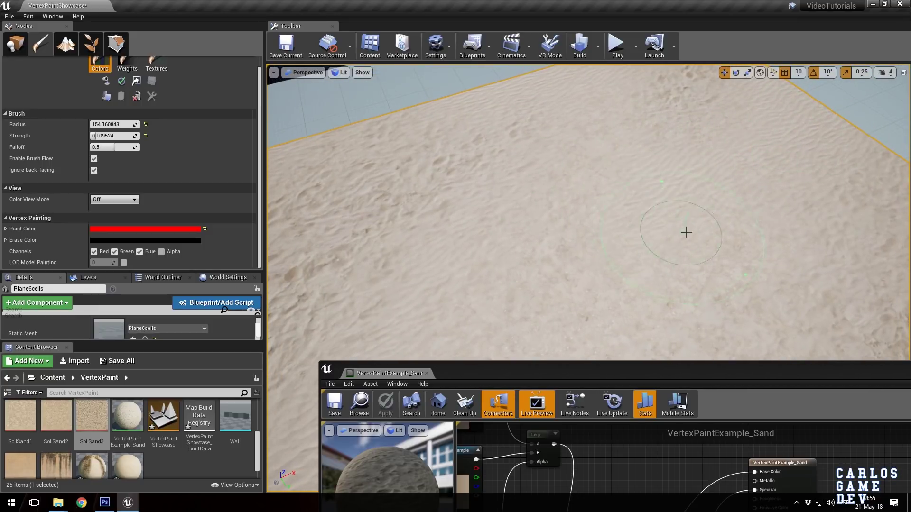
right_click_drag(666, 185, 385, 264)
- Set the Paint Color back to white and paint more SoilSand3 footprints across the plane
left_click(193, 228)
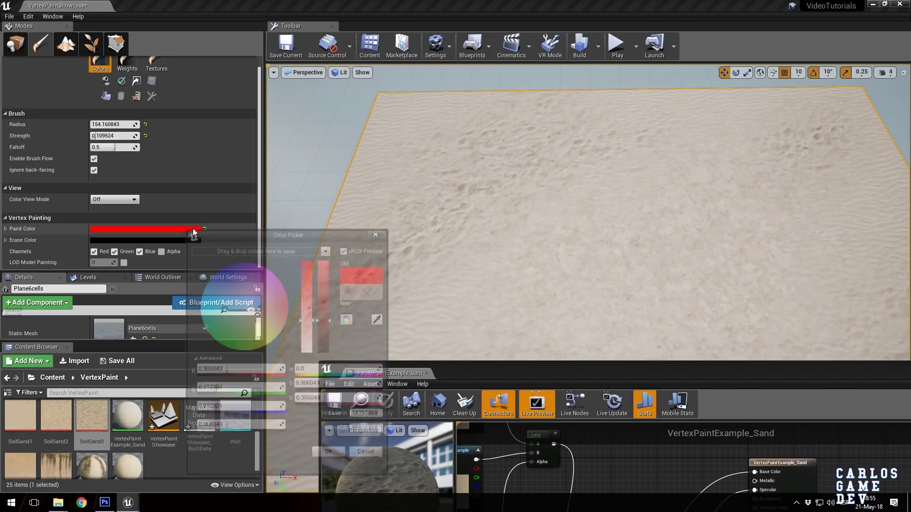
left_click_drag(308, 338, 315, 411)
left_click(331, 458)
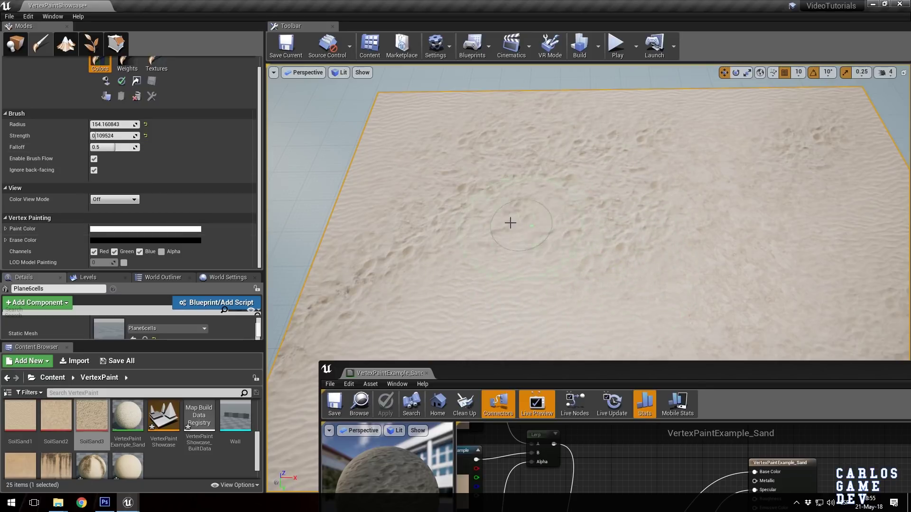
- Wrap the first texture sample in a comment box labelled WHITE COLOR in the sand material graph
left_click_drag(594, 374, 641, 103)
scroll(609, 284, "down", 3)
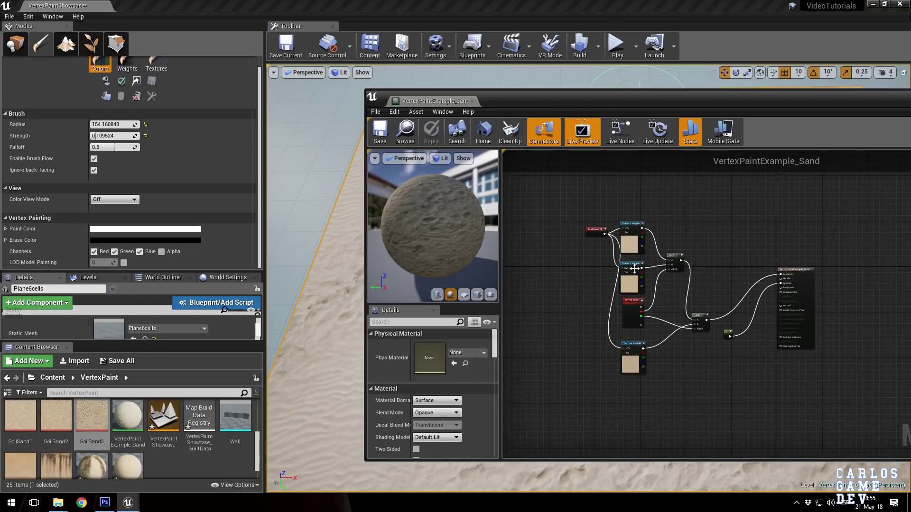
scroll(609, 284, "up", 3)
left_click(655, 346)
key("c")
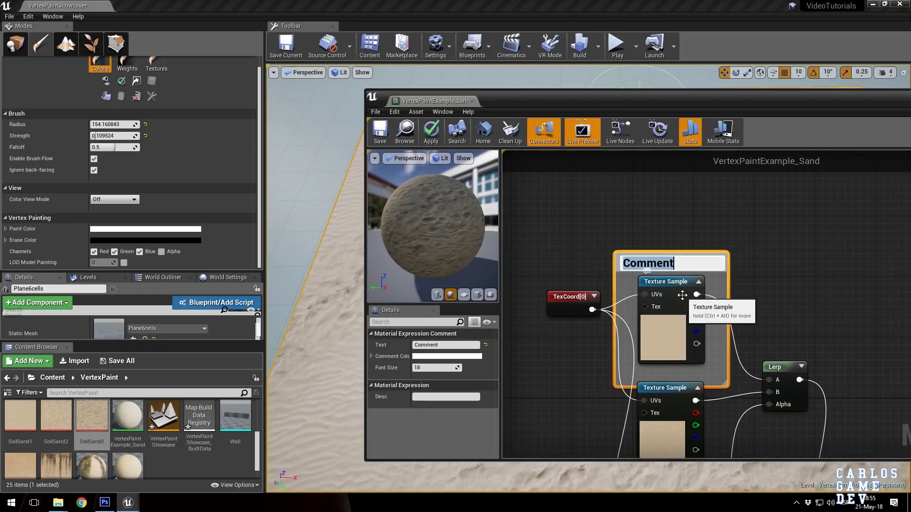
type("WHITE COLOR")
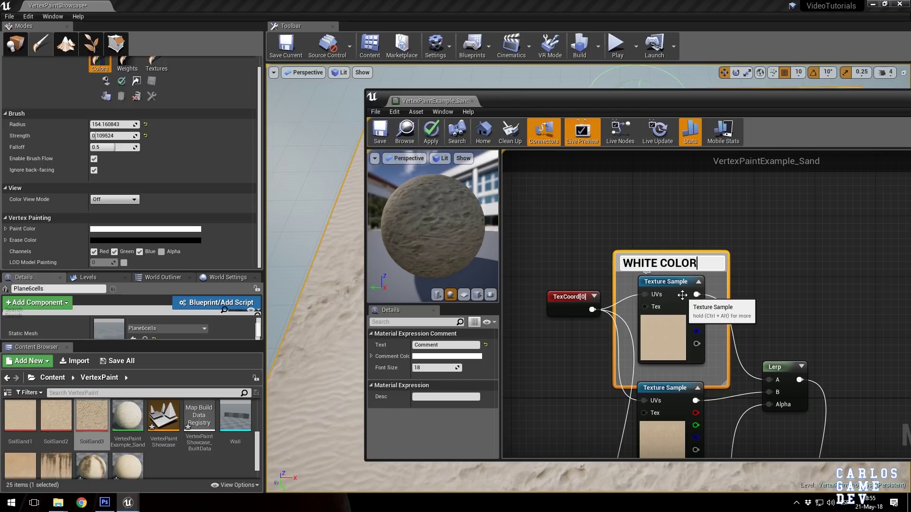
key("Return")
- Move the SoilSand2 texture sample clear of the other nodes and wrap it in a comment box labelled BLACK
left_click(656, 436)
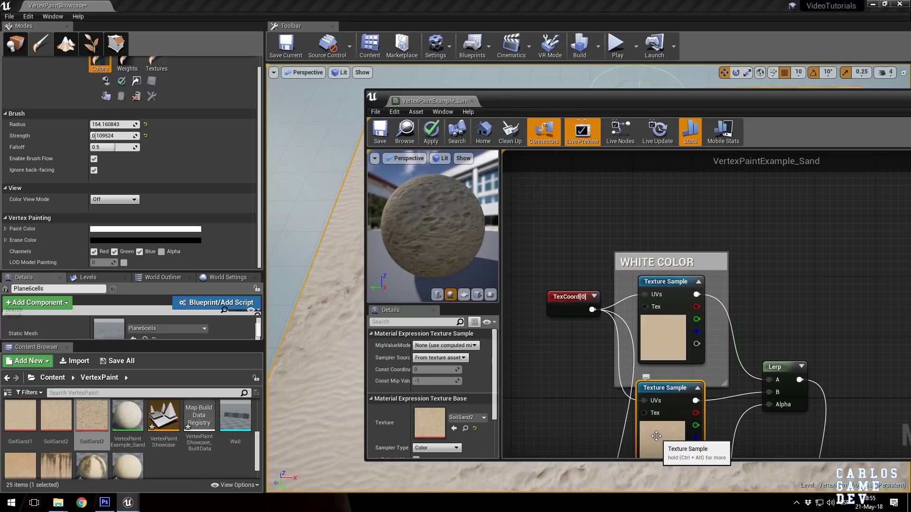
right_click_drag(656, 435, 665, 339)
left_click_drag(664, 339, 585, 363)
key("c")
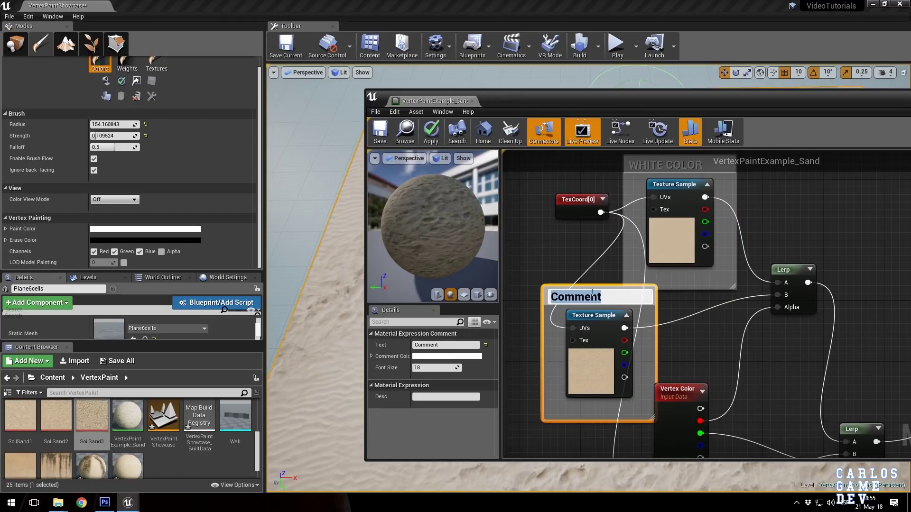
type("BLACK")
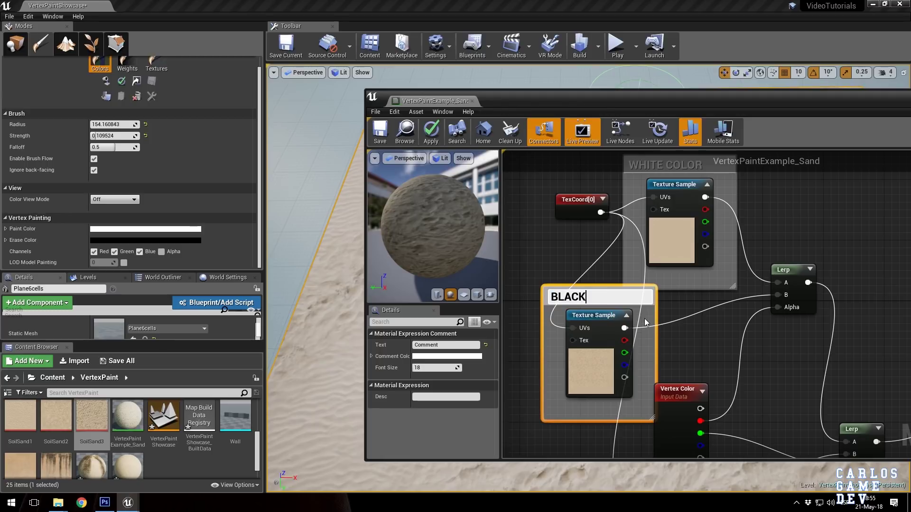
left_click(591, 246)
- Wrap the third texture sample, below the Vertex Color node, in a comment box labelled RED
right_click_drag(686, 434, 606, 279)
scroll(605, 283, "down", 2)
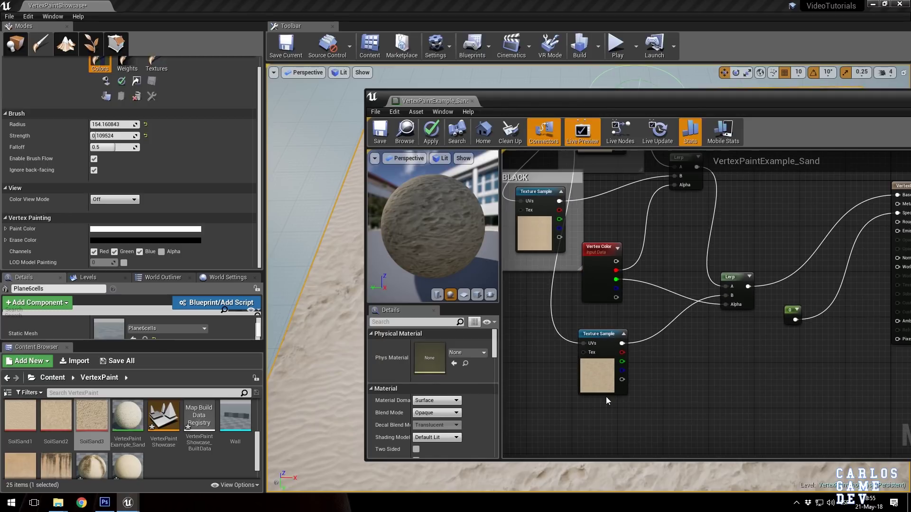
left_click(596, 383)
type("c")
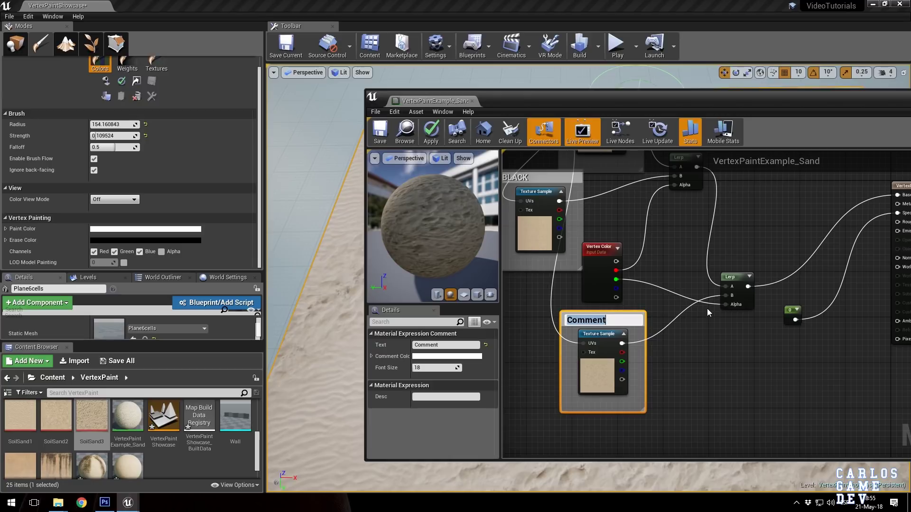
type("RED")
key("Return")
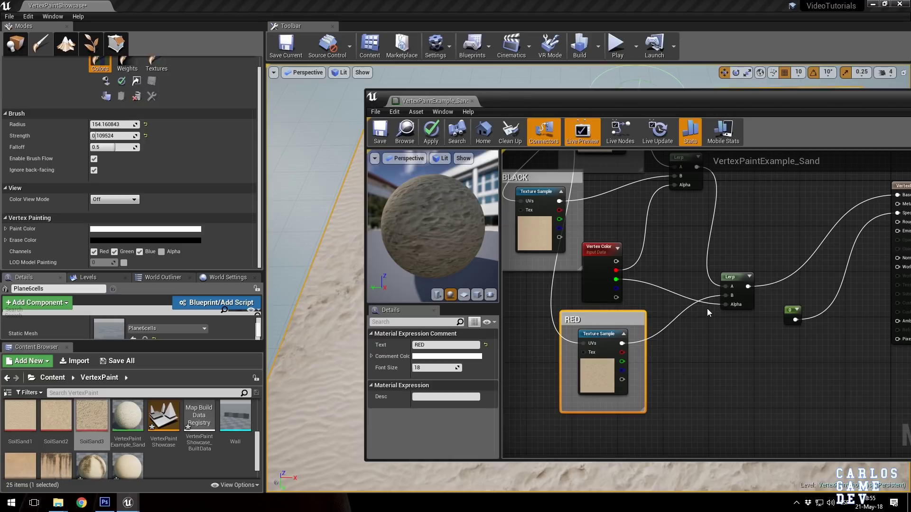
left_click(633, 243)
scroll(633, 243, "down", 3)
right_click_drag(644, 295, 660, 288)
scroll(639, 240, "up", 2)
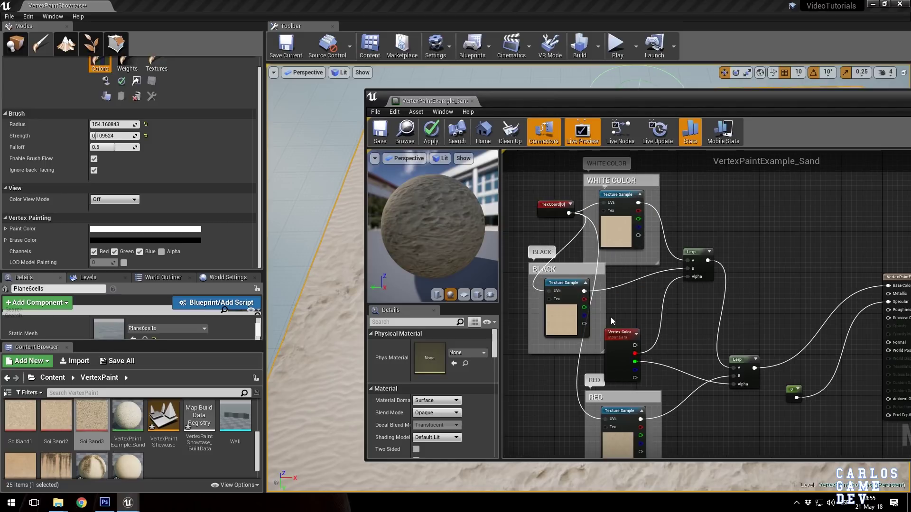
scroll(629, 457, "up", 2)
scroll(581, 319, "down", 2)
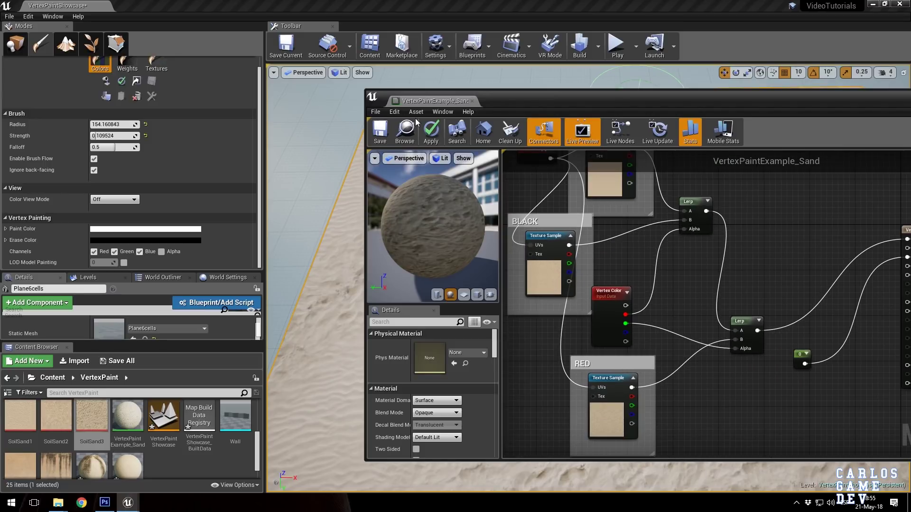
- Locate the painted plane's VertexPaintExample_Sand material in the project content and apply it to the dark grey plane in the level
left_click(472, 101)
right_click_drag(499, 234, 842, 177)
left_click(524, 335)
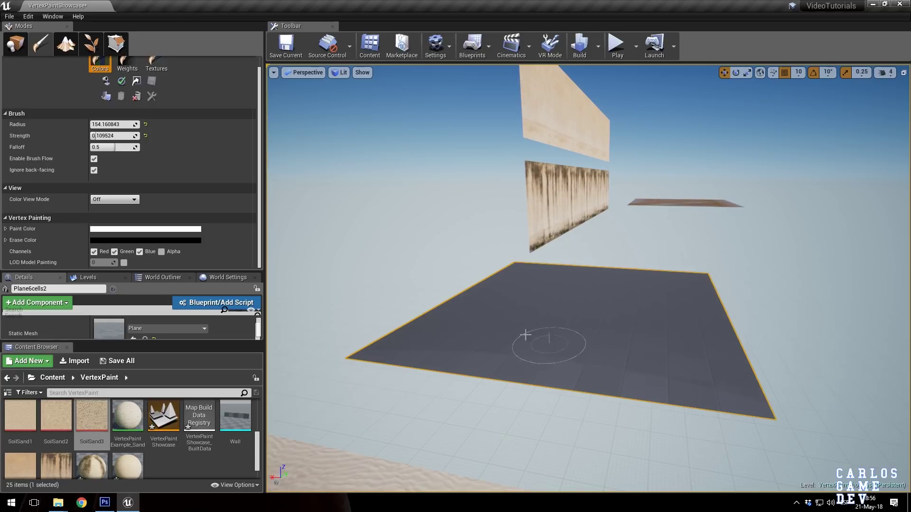
left_click(114, 251)
left_click(15, 44)
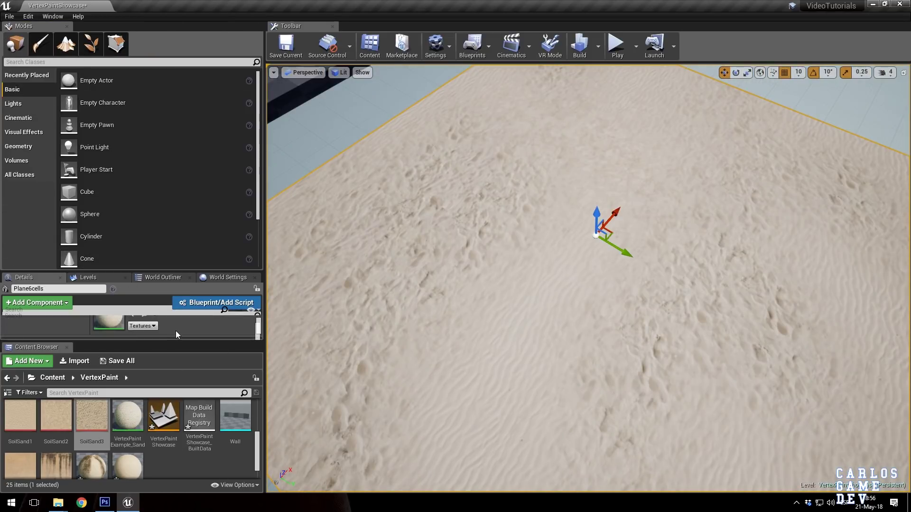
scroll(172, 331, "down", 3)
left_click(144, 329)
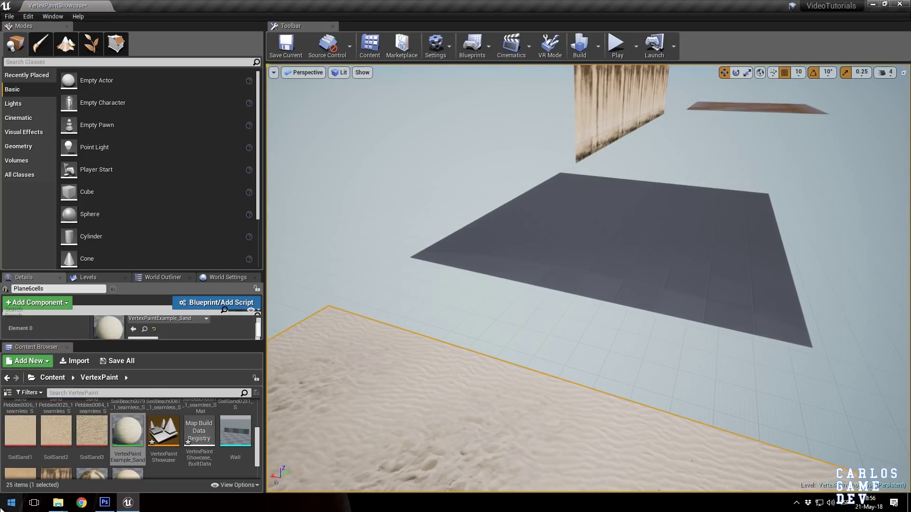
left_click_drag(127, 430, 619, 224)
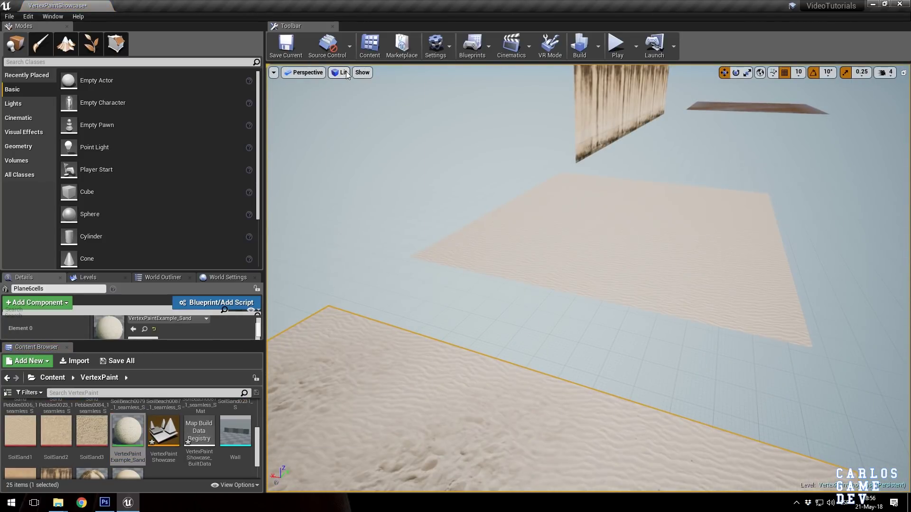
- Show the level in Wireframe to compare the mesh density of the two sand planes, and select the newly textured plane
left_click(343, 73)
left_click(360, 113)
left_click(601, 223)
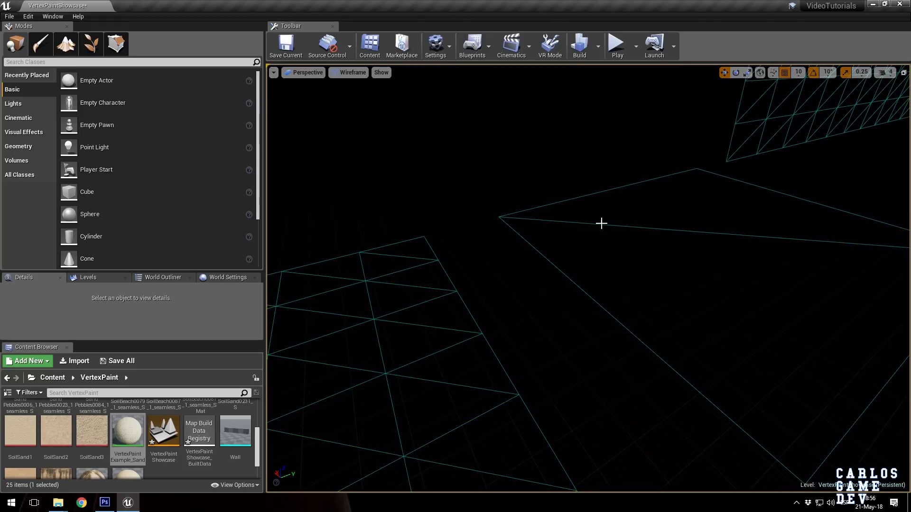
left_click(606, 224)
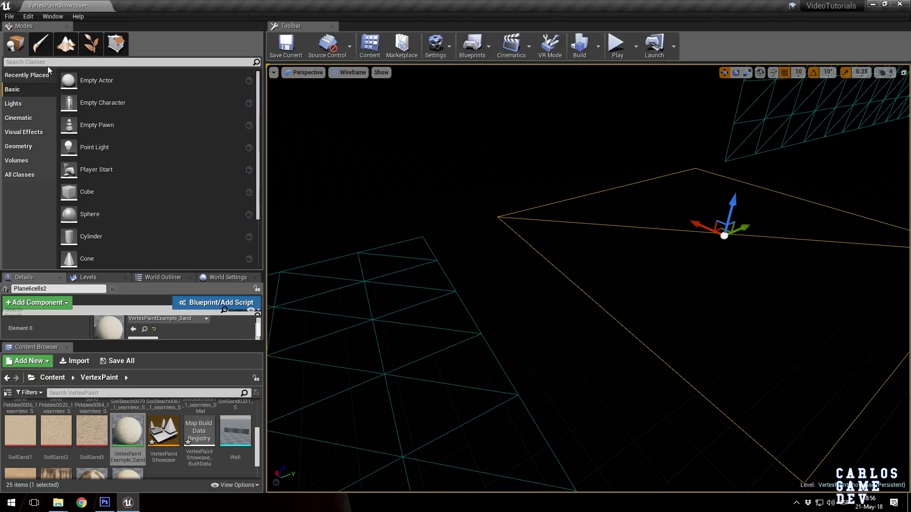
- Enter mesh paint mode, return the viewport to Lit view and set the brush strength to 1.0
left_click(40, 44)
left_click(348, 72)
left_click(357, 92)
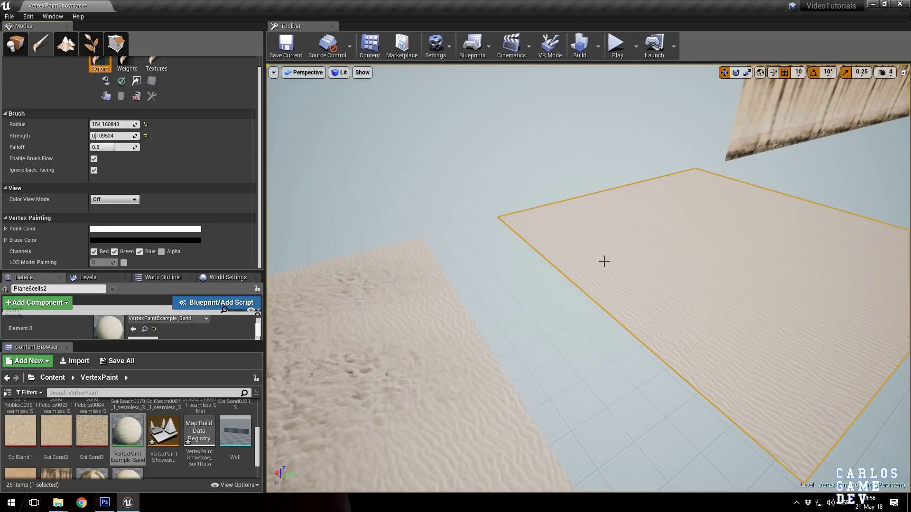
scroll(605, 280, "up", 5)
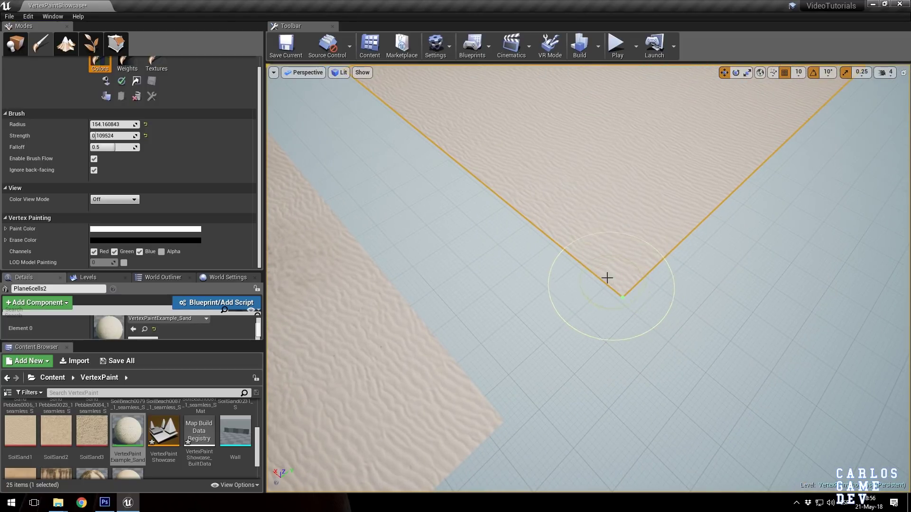
left_click_drag(113, 136, 139, 136)
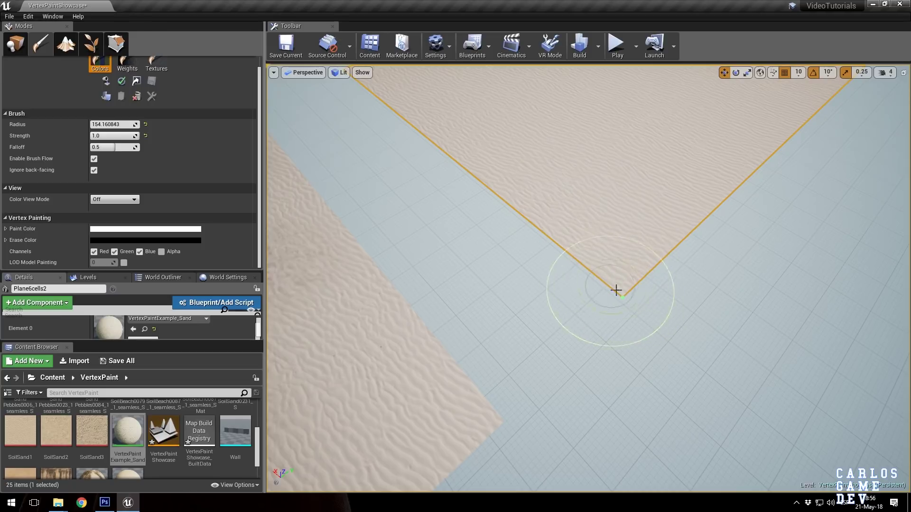
- Paint two corners of the low-poly sand plane with white, then erase the paint from the nearest corner
scroll(555, 260, "down", 5)
mouse_move(555, 261)
right_mouse_down()
mouse_move(522, 242)
mouse_move(556, 261)
right_mouse_up()
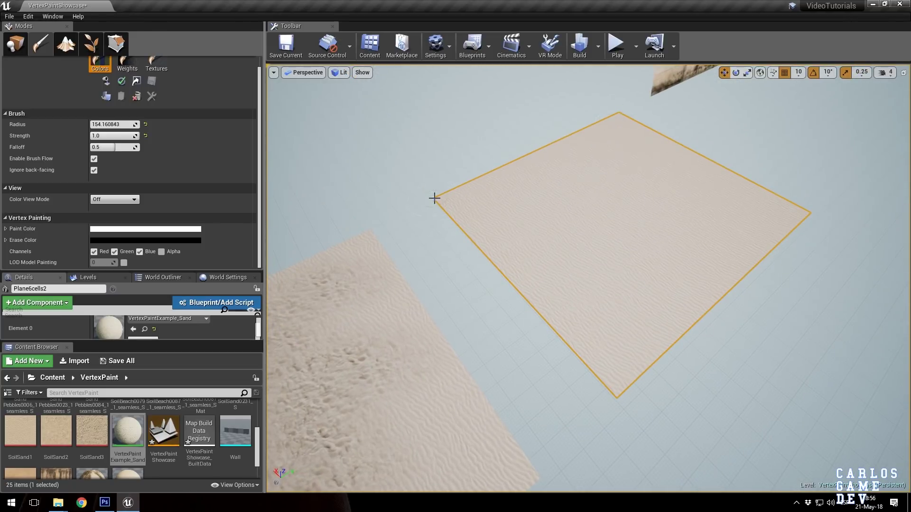
left_click_drag(435, 198, 495, 256)
left_click_drag(593, 385, 617, 388)
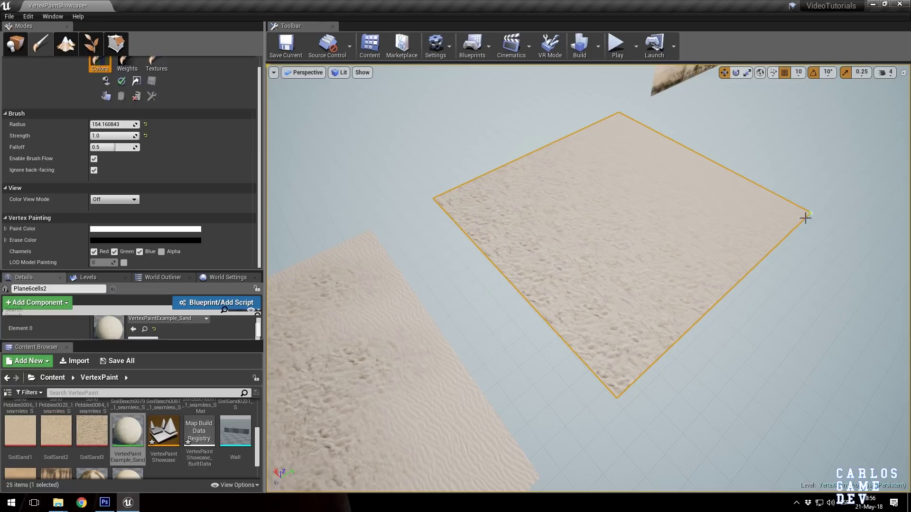
left_click(616, 389, "shift")
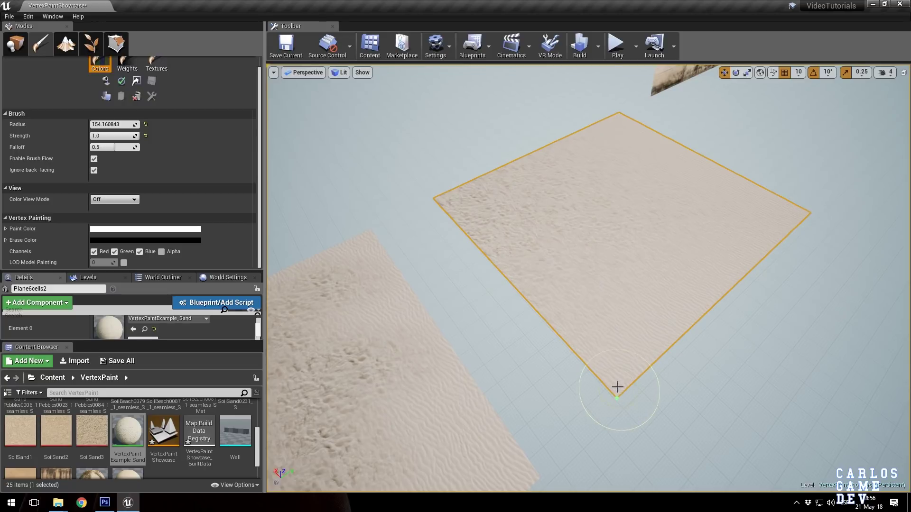
- Examine the corner blend on the low-poly plane, then the clean and leaking plaster walls from several angles
right_click_drag(485, 249, 616, 190)
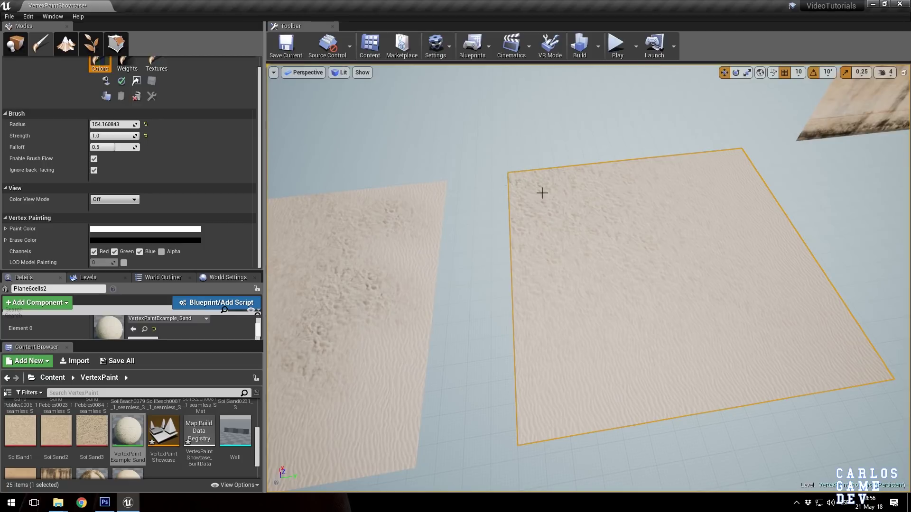
right_click_drag(600, 245, 476, 139)
right_click_drag(410, 171, 479, 124)
right_click_drag(588, 278, 486, 301)
right_click_drag(486, 116, 480, 295)
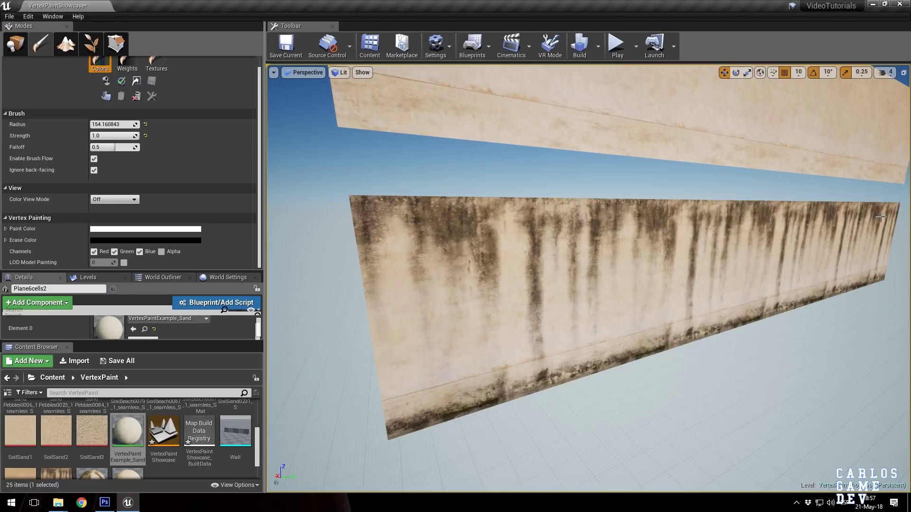
right_click_drag(787, 316, 551, 273)
right_click_drag(510, 359, 379, 368)
right_click_drag(579, 341, 504, 332)
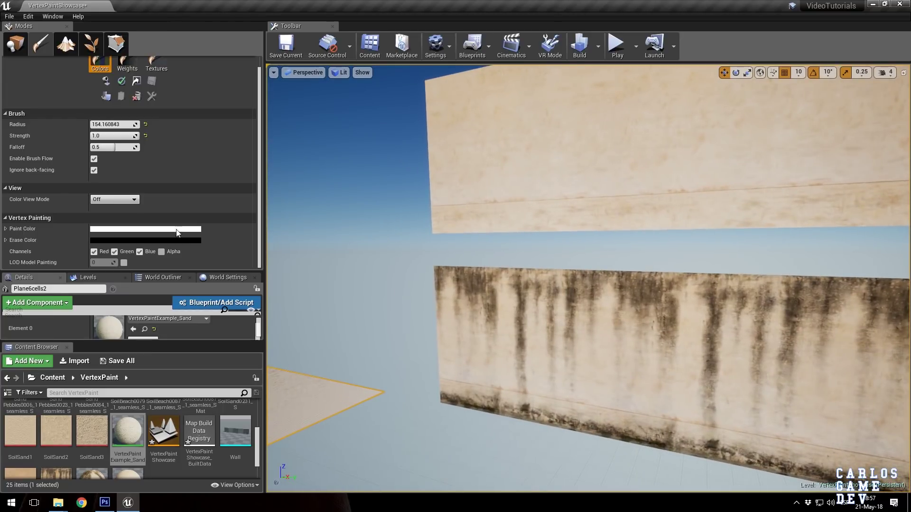
- Switch to Photoshop and, in YellowPlaster_M_leaking.psd, hide Layer 1 copy and show Layer 1 instead
left_click(106, 504)
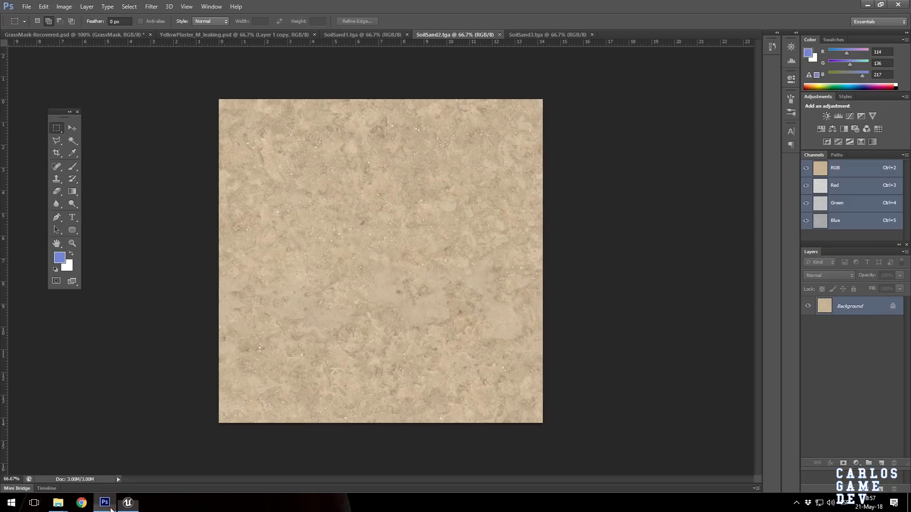
left_click(198, 35)
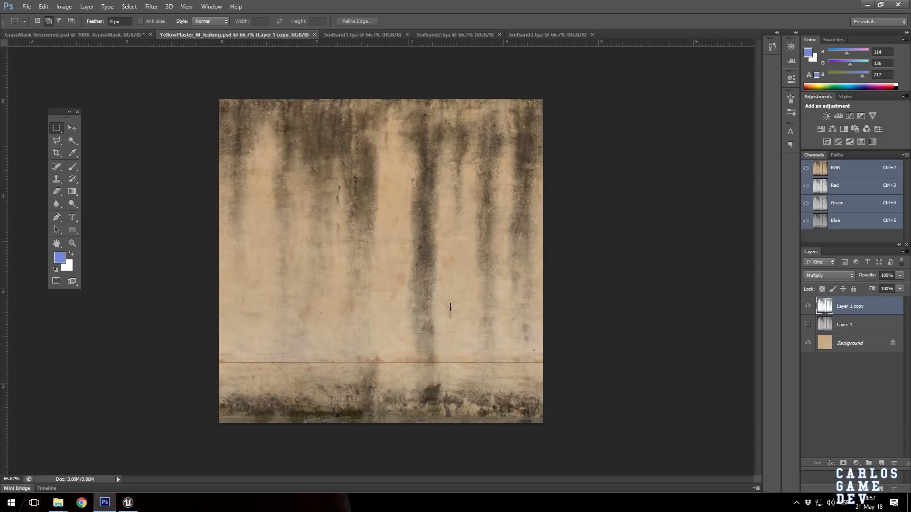
left_click(808, 306)
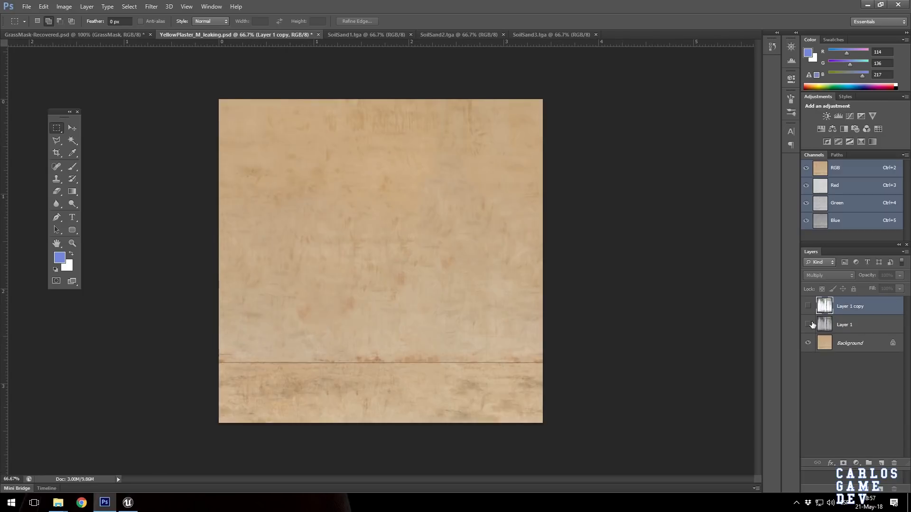
left_click(808, 324)
left_click(827, 331)
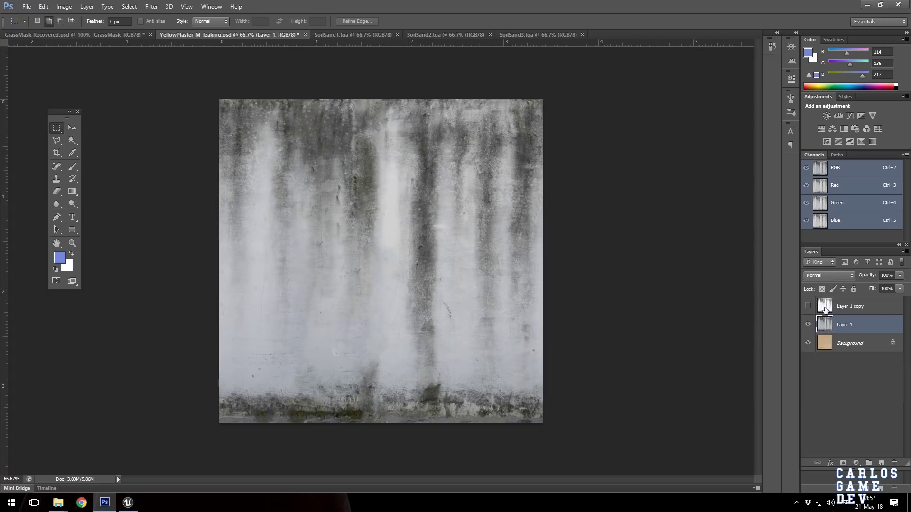
- Delete Layer 1 copy and toggle Layer 1's visibility to compare it with the plaster background
left_click(848, 315)
key("Delete")
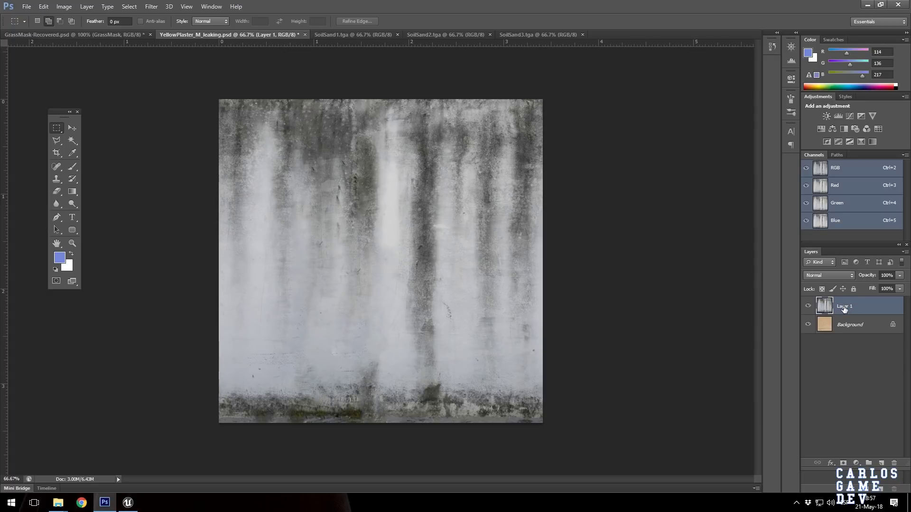
left_click(807, 306)
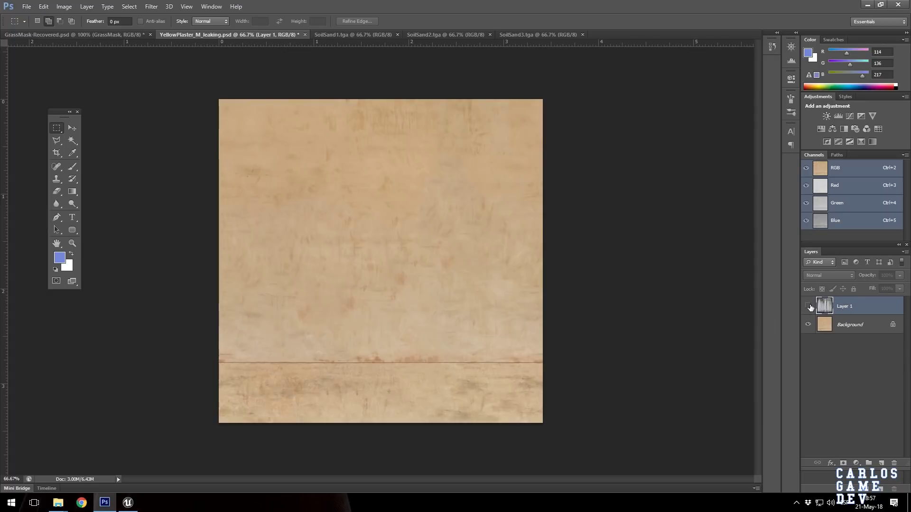
left_click(810, 307)
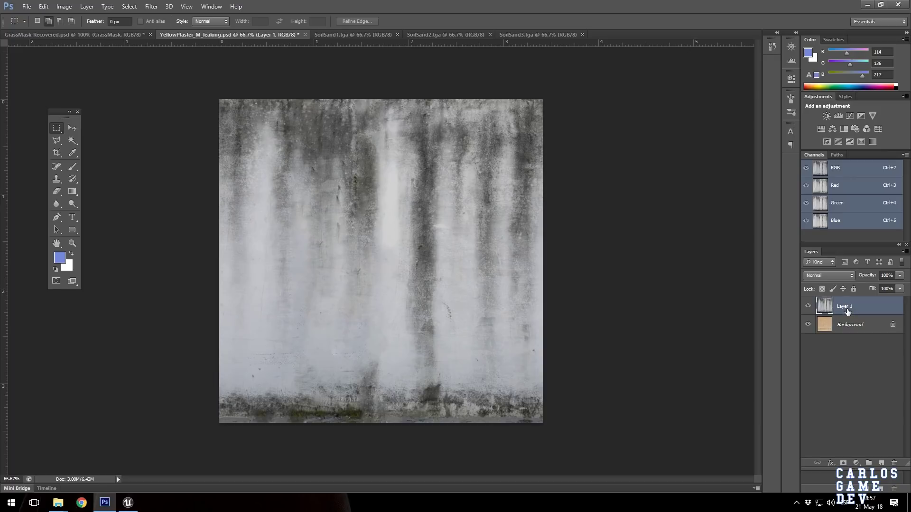
- Brighten Layer 1 with Levels, using a black input of 1 and a white input of about 190
key("ctrl+l")
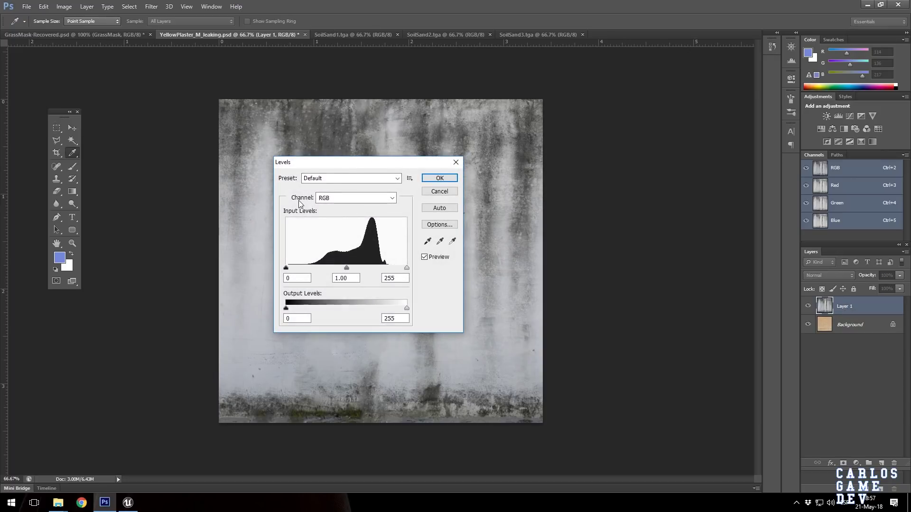
left_click_drag(286, 269, 313, 269)
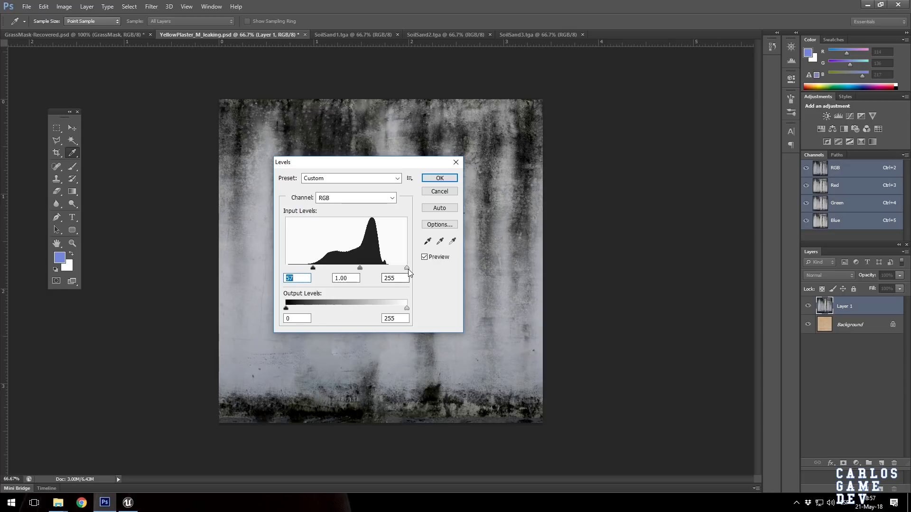
left_click_drag(409, 271, 378, 270)
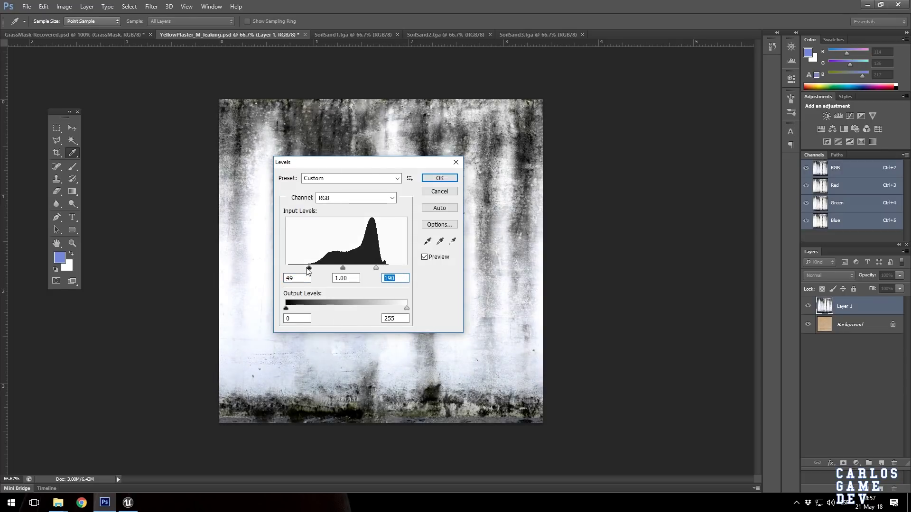
left_click_drag(307, 271, 286, 269)
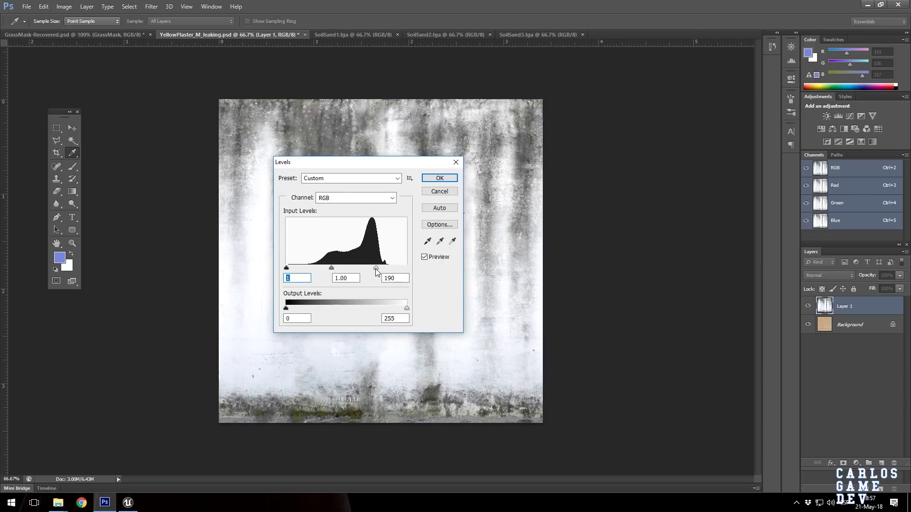
left_click(375, 269)
key("Return")
- Set Layer 1's blend mode to Multiply so the leak stains overlay the plaster background
key("m")
left_click(828, 276)
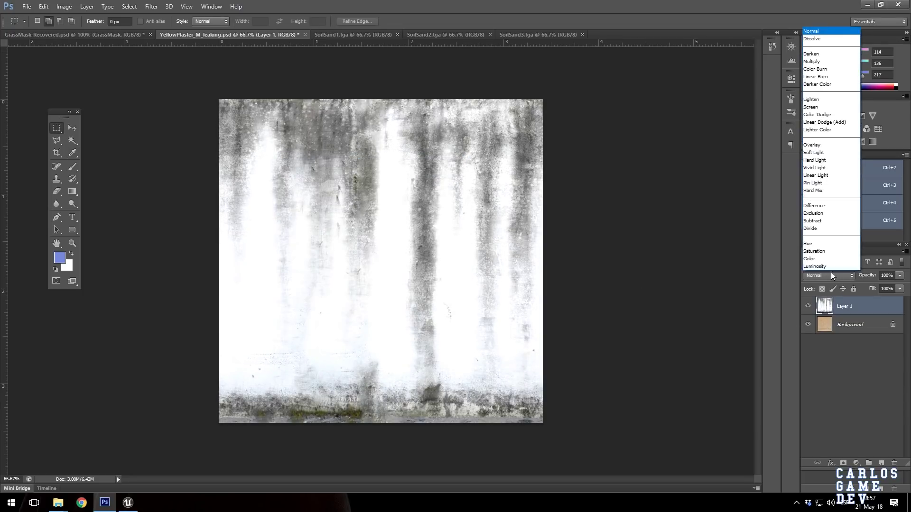
left_click(816, 68)
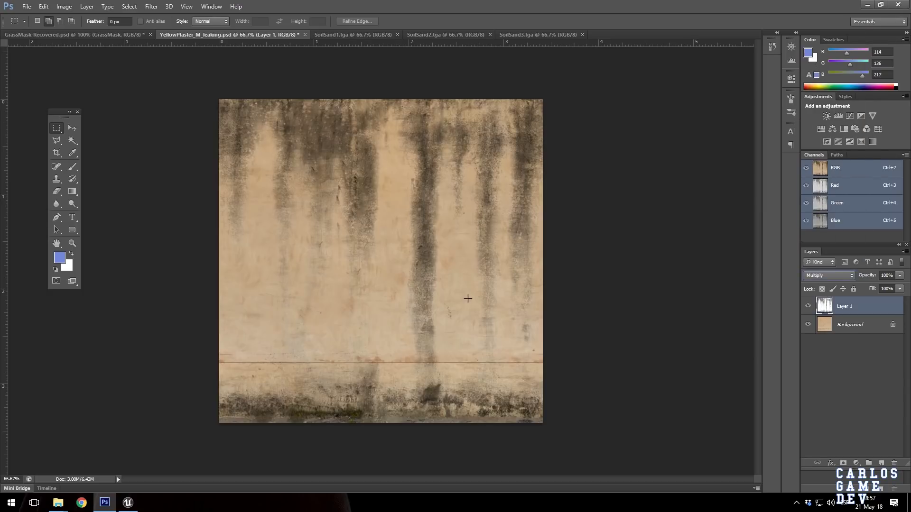
- Switch to Unreal Editor, leave paint mode and open the lower wall's YellowPlaster_M_leaking_Mat material for editing
left_click(128, 502)
left_click(528, 181)
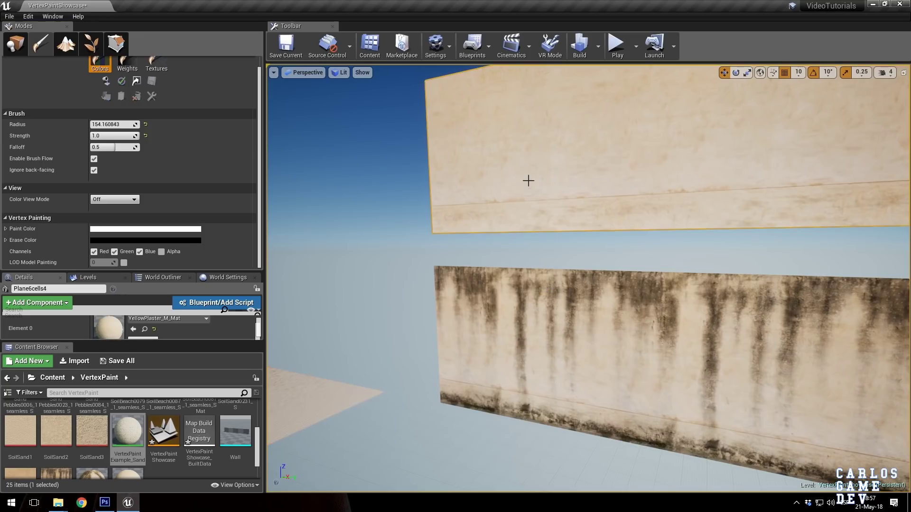
left_click(15, 45)
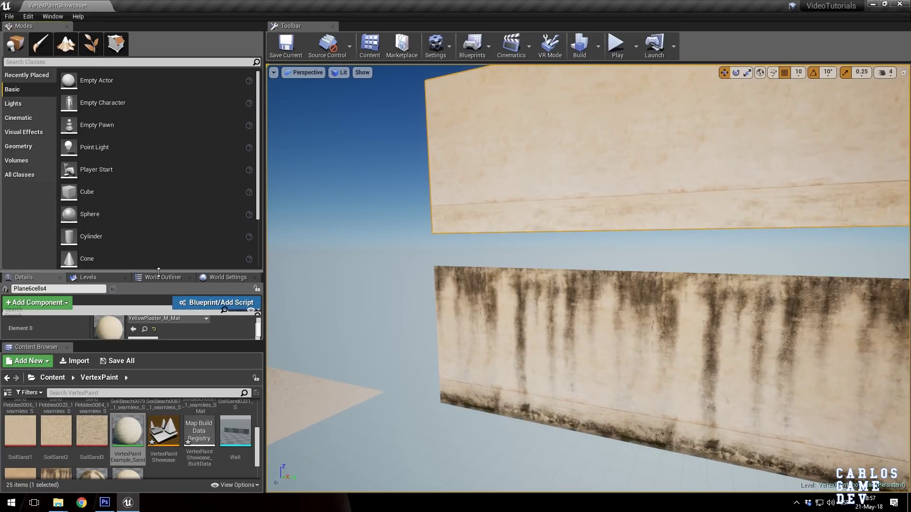
left_click_drag(164, 271, 142, 108)
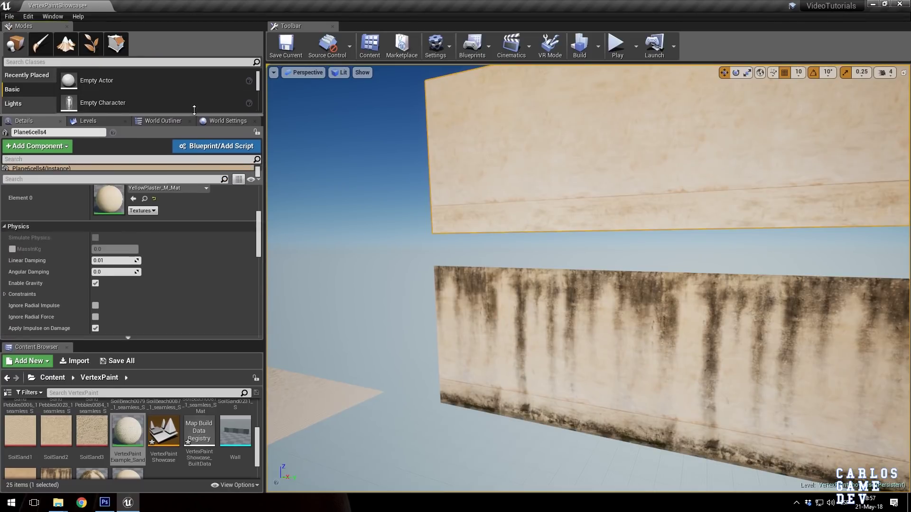
left_click(448, 317)
double_click(99, 198)
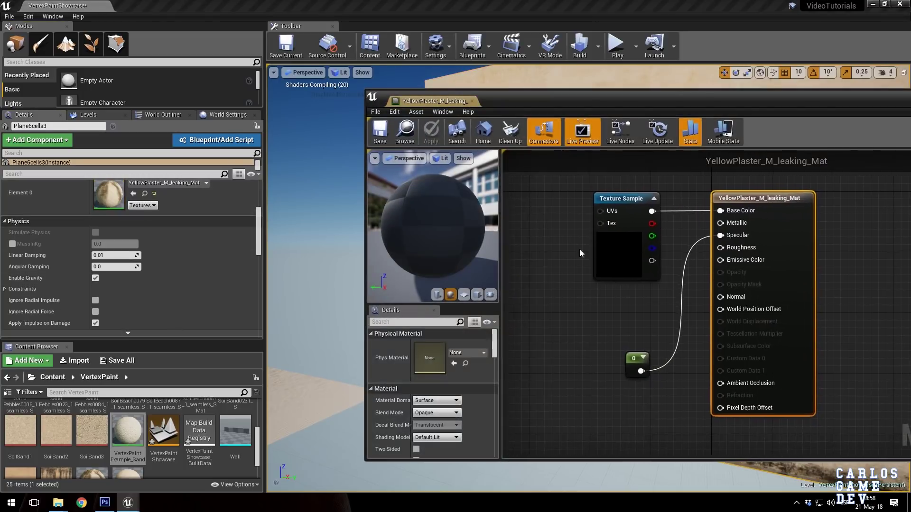
- Add a Lerp with the leaking texture as A and the YellowPlaster_M texture as B, feeding Base Color
left_click(604, 255)
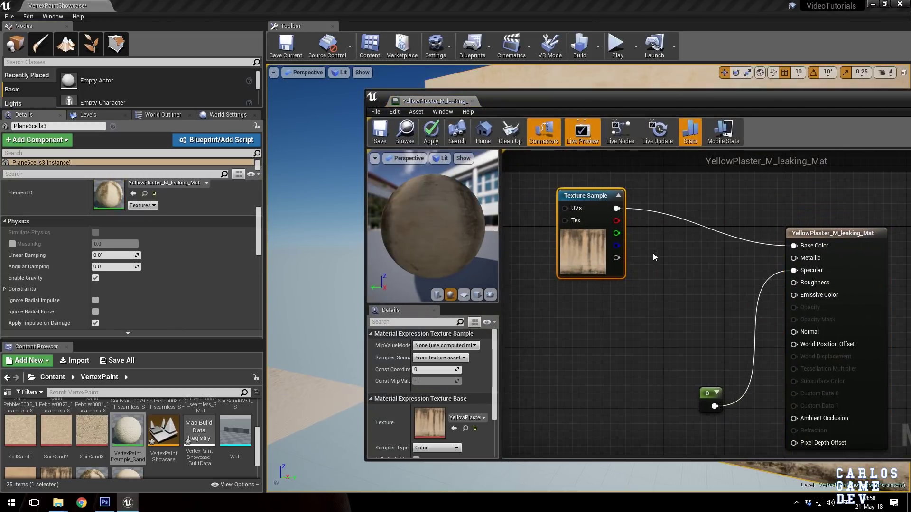
left_click(677, 263)
left_click_drag(617, 208, 685, 282)
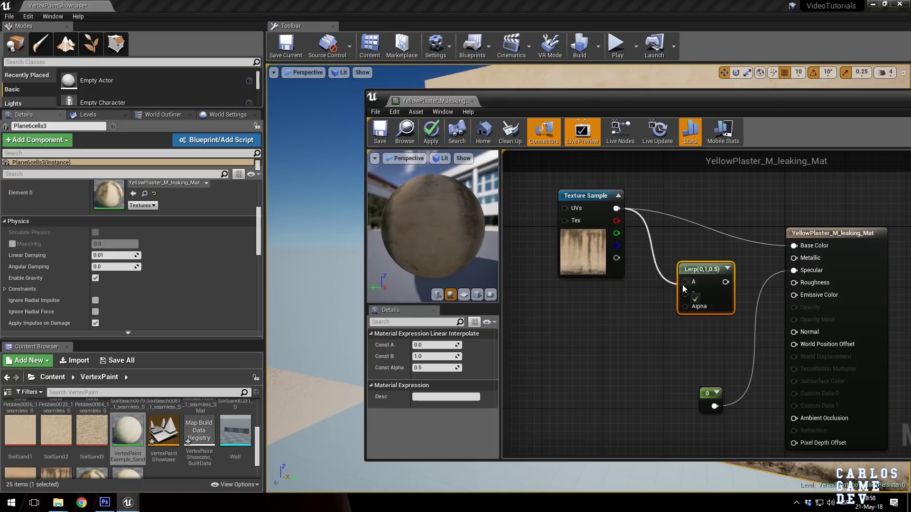
scroll(128, 442, "down", 1)
left_click_drag(20, 444, 544, 311)
left_click_drag(598, 323, 794, 246)
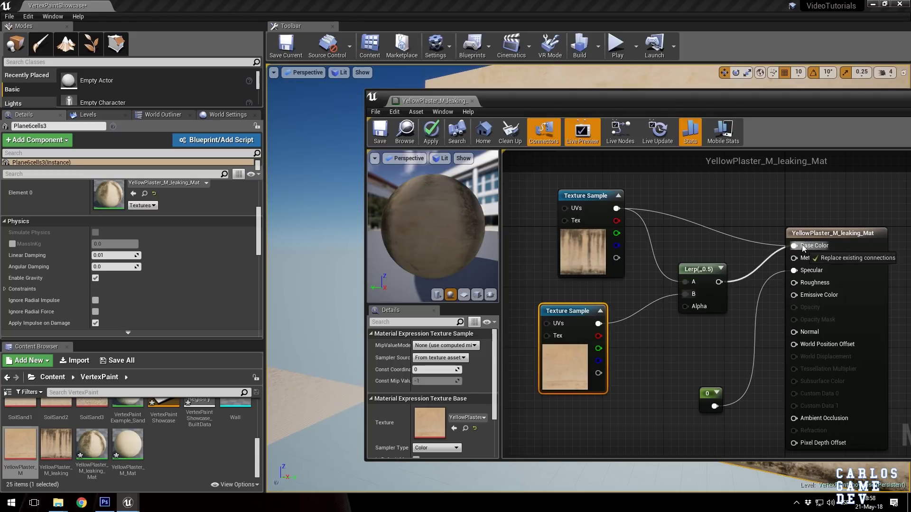
- Add a Vertex Color node, connect its red channel to the Lerp's Alpha, and save the material
right_click(640, 365)
type("verte")
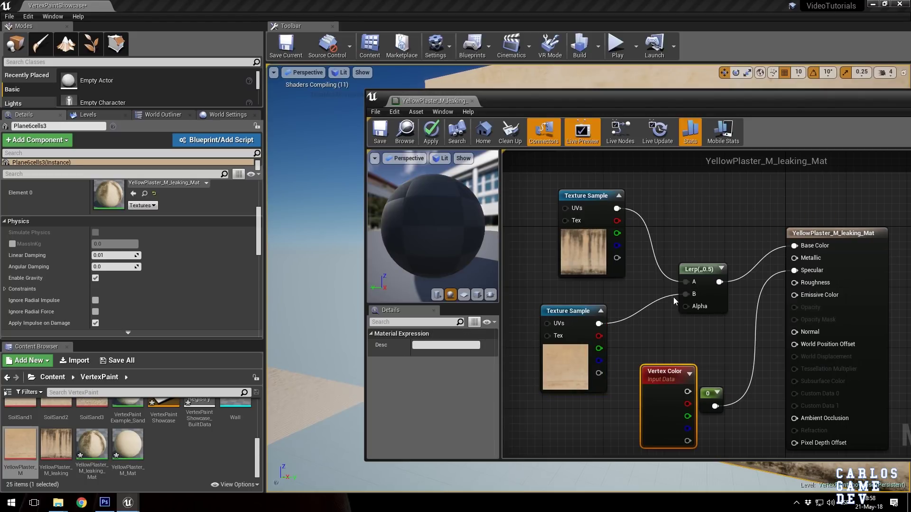
left_click_drag(686, 307, 687, 403)
left_click_drag(657, 404, 574, 398)
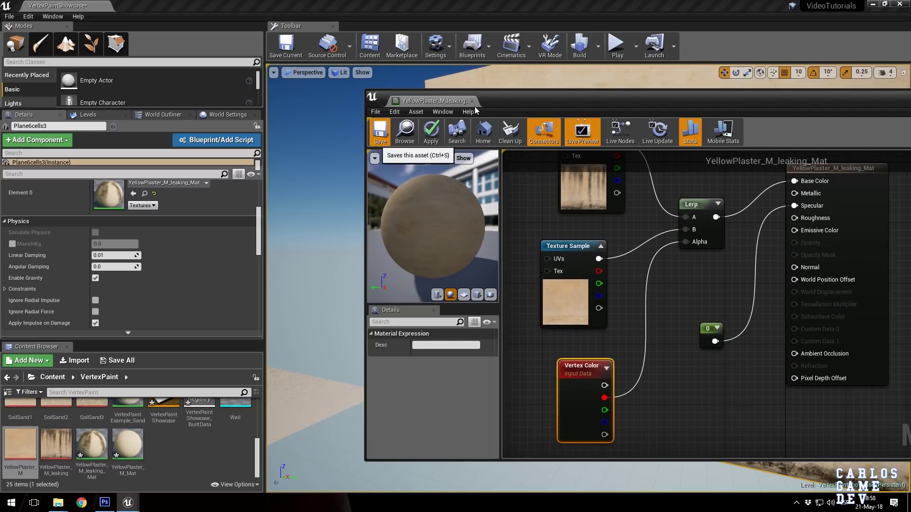
left_click(380, 129)
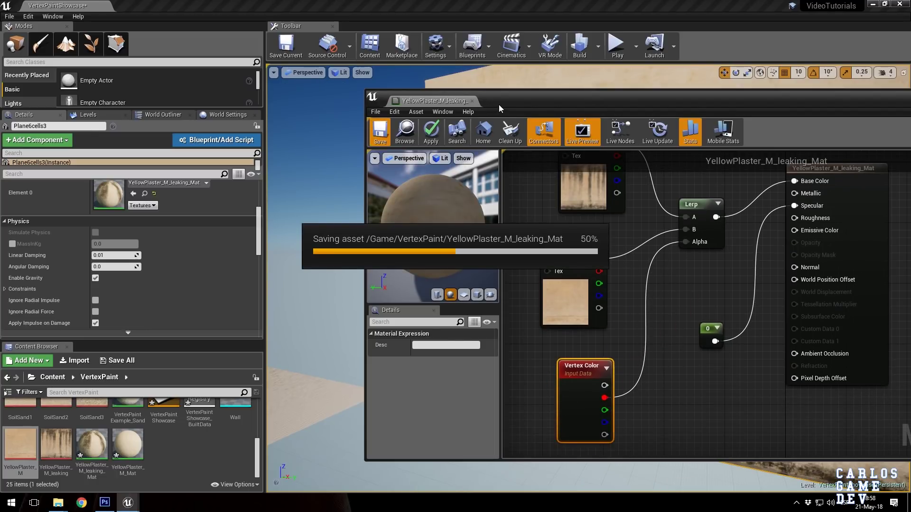
left_click_drag(511, 114, 497, 422)
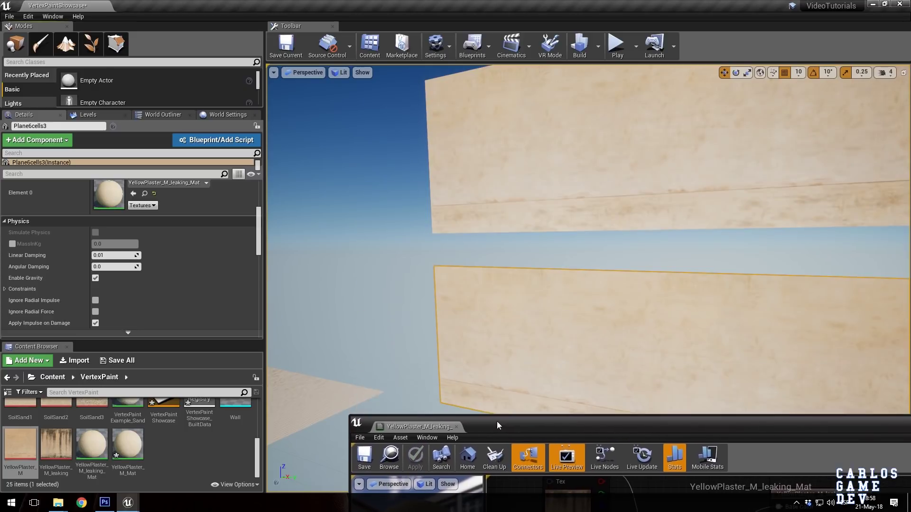
- In vertex paint mode, paint strong leak stains down from the upper edge of the lower wall
key("shift+2")
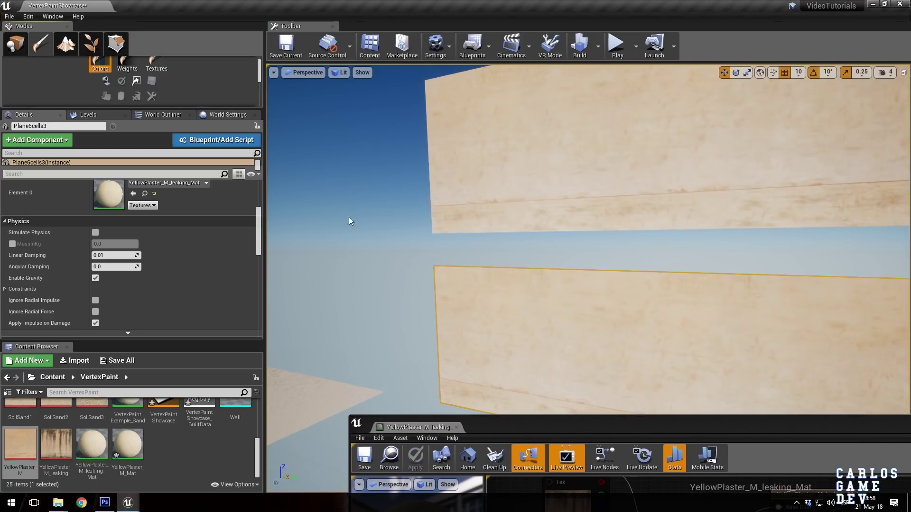
right_click_drag(526, 275, 526, 360)
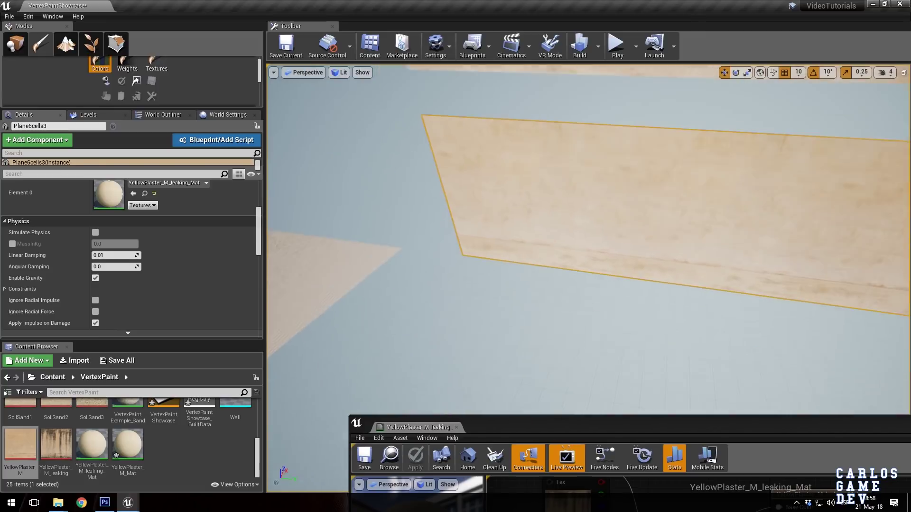
scroll(129, 192, "up", 2)
scroll(129, 192, "up", 3)
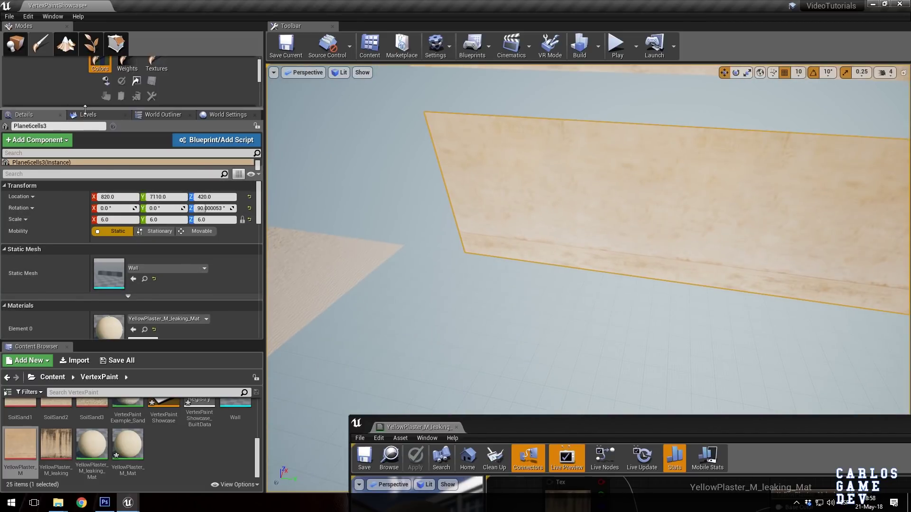
left_click_drag(88, 108, 88, 252)
scroll(109, 204, "down", 1)
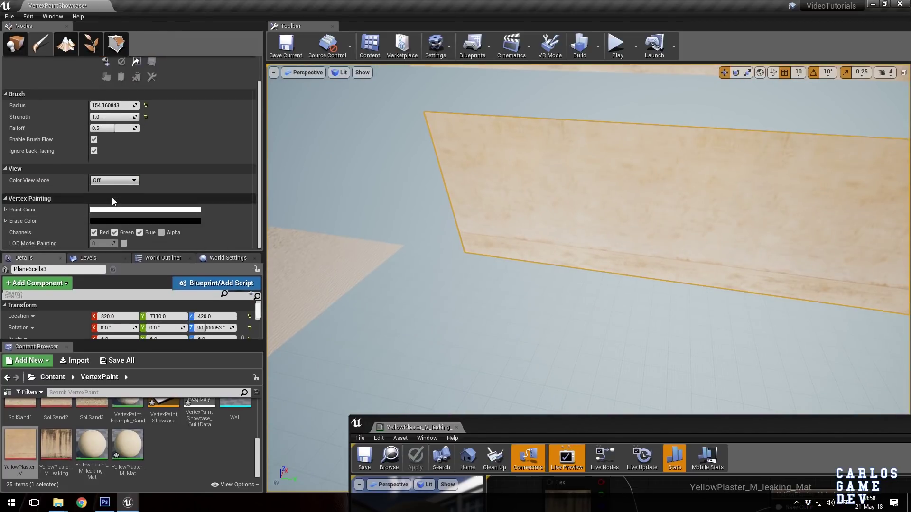
key("w")
mouse_move(567, 185)
right_mouse_down()
mouse_move(598, 157)
mouse_move(593, 163)
right_mouse_up()
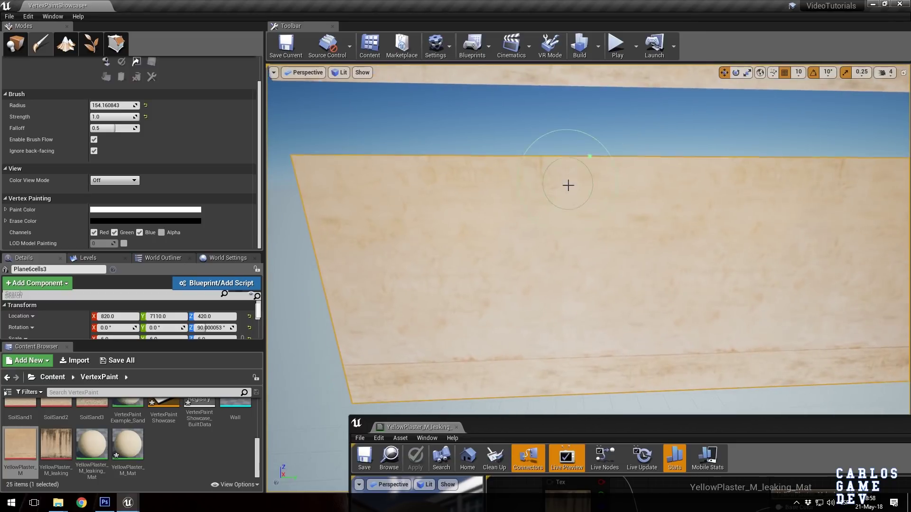
left_click_drag(587, 168, 593, 170)
left_click_drag(590, 211, 585, 250)
- Set the brush strength to about 0.16 and paint fainter stains along the wall's base and upper edge
right_click_drag(628, 318, 683, 305)
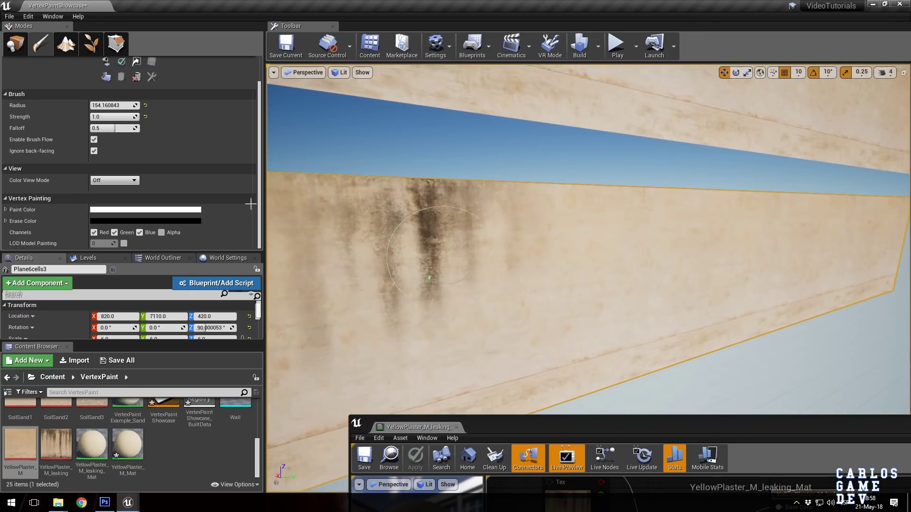
left_click_drag(101, 116, 81, 117)
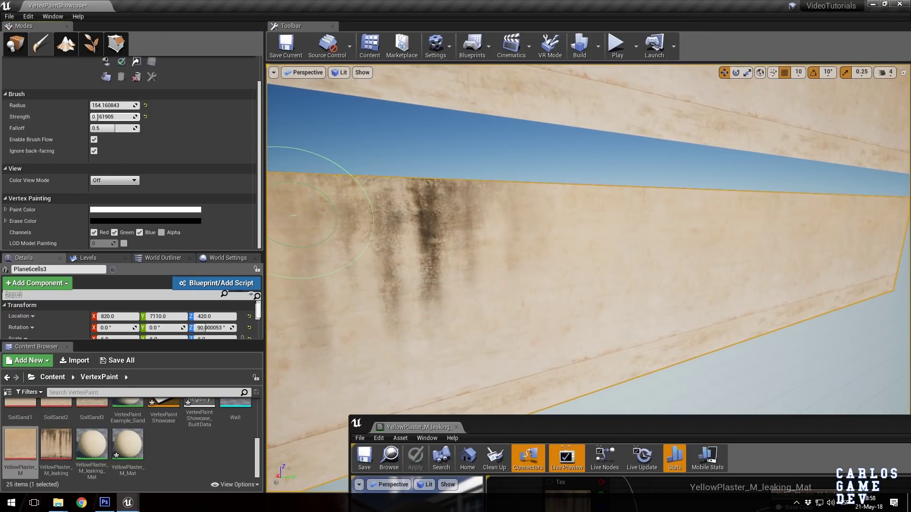
right_click_drag(449, 177, 630, 248)
left_click_drag(543, 254, 632, 255)
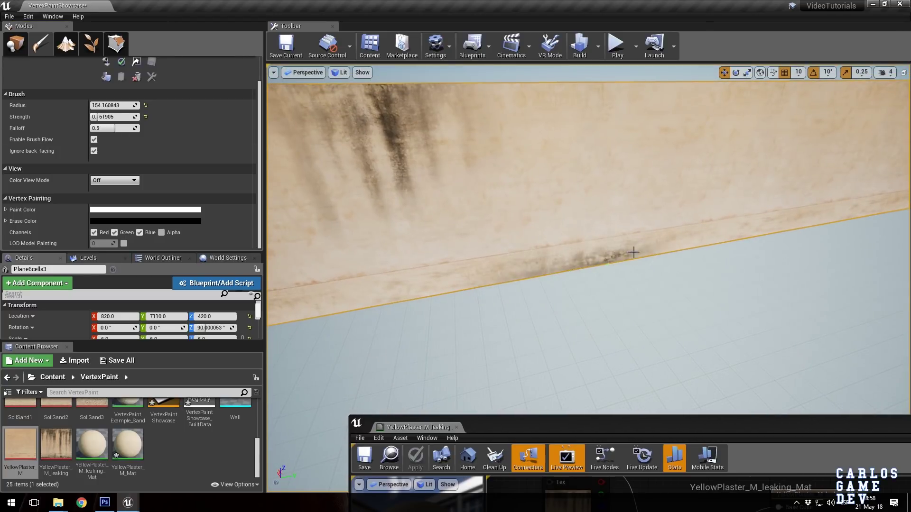
mouse_move(641, 98)
left_mouse_down()
mouse_move(712, 171)
mouse_move(715, 155)
left_mouse_up()
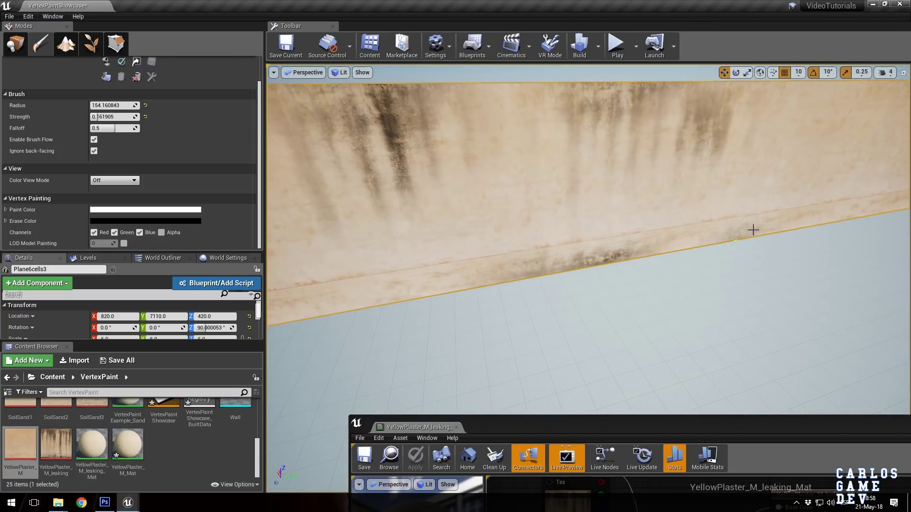
- Paint more leak stains at the far end of the lower wall and along its near end and base
right_click_drag(784, 199, 667, 243)
mouse_move(642, 285)
left_mouse_down()
mouse_move(665, 273)
mouse_move(668, 313)
left_mouse_up()
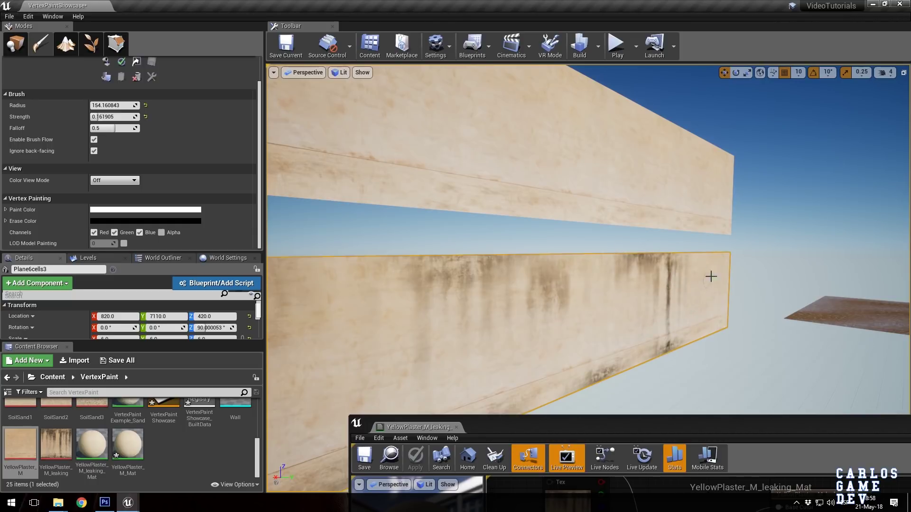
left_click_drag(710, 252, 713, 256)
mouse_move(619, 251)
right_mouse_down()
mouse_move(563, 250)
mouse_move(603, 278)
mouse_move(520, 306)
right_mouse_up()
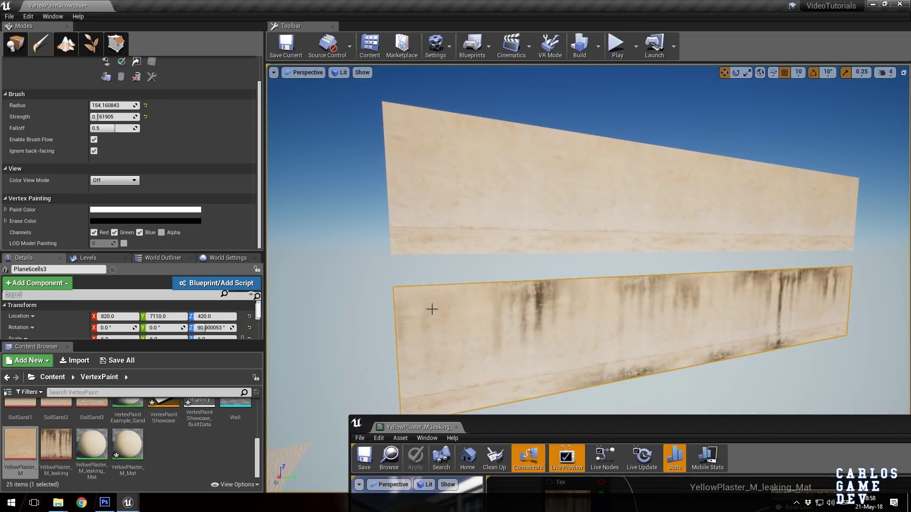
right_click_drag(429, 356, 446, 322)
left_click_drag(448, 322, 380, 341)
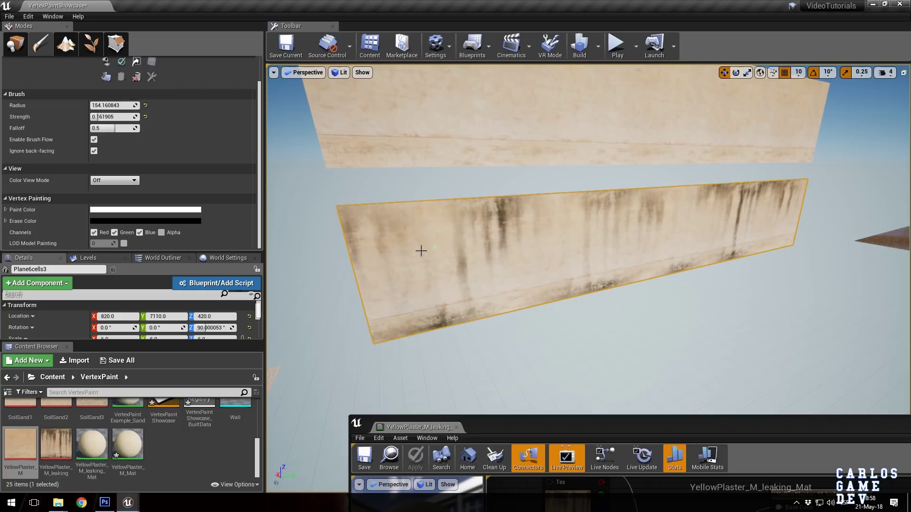
- Inspect the two walls' vertex grid in Wireframe view, leave paint mode and return to Lit view
left_click(346, 74)
left_click(358, 113)
right_click_drag(462, 233, 510, 195)
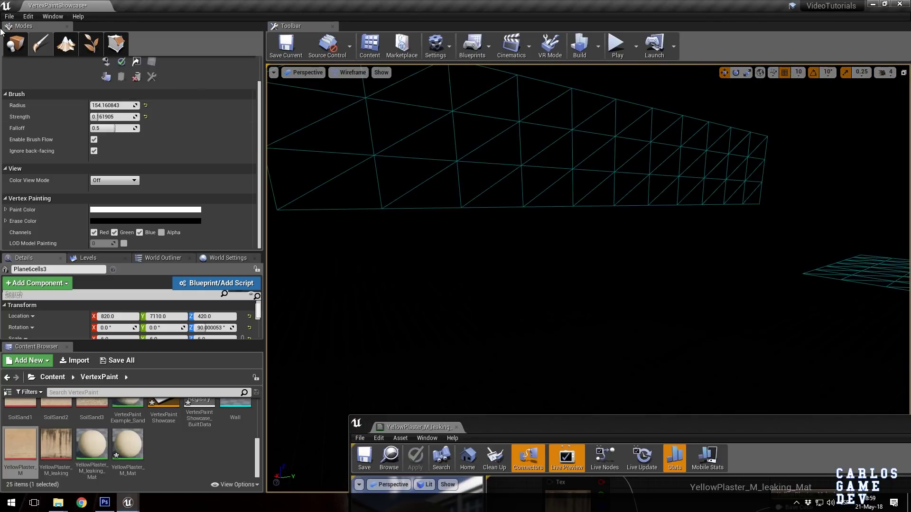
left_click(16, 44)
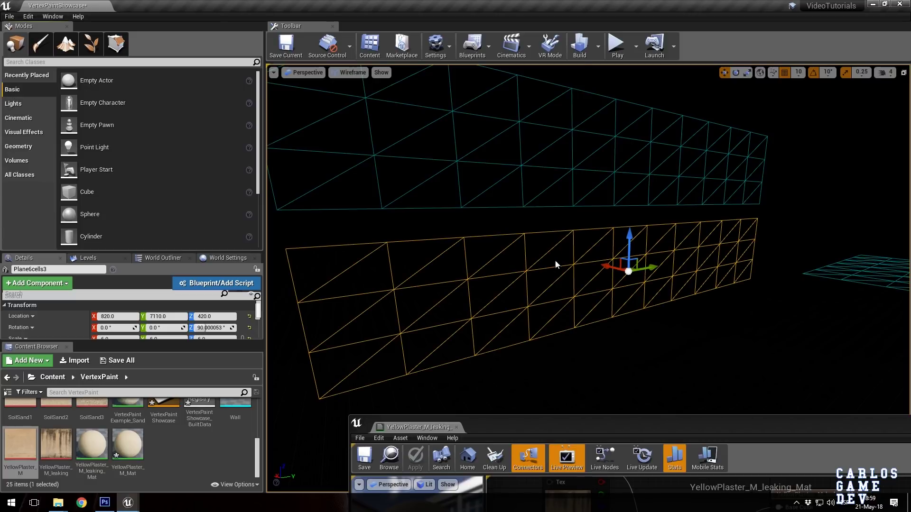
left_click(348, 72)
left_click(357, 84)
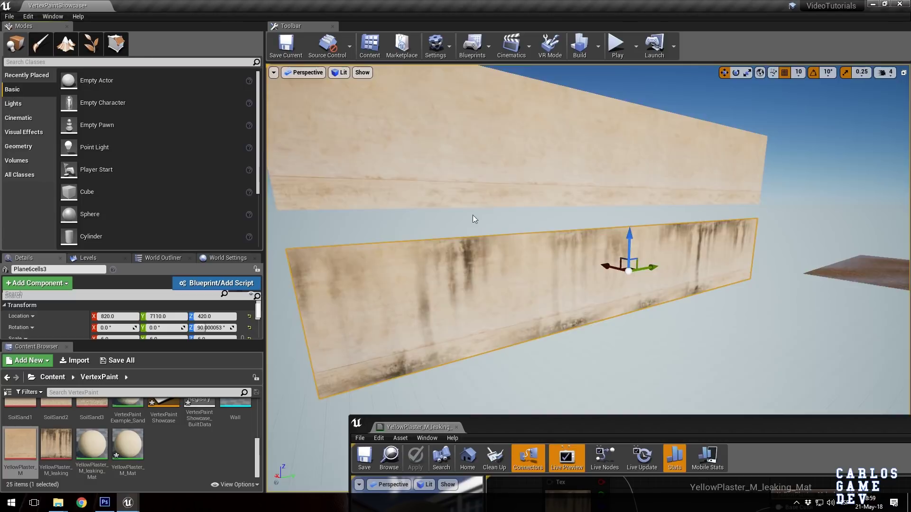
- Examine how the brown soil and grey pebbles blend across the painted ground plane
key("w")
right_click_drag(472, 215, 495, 219)
key("s")
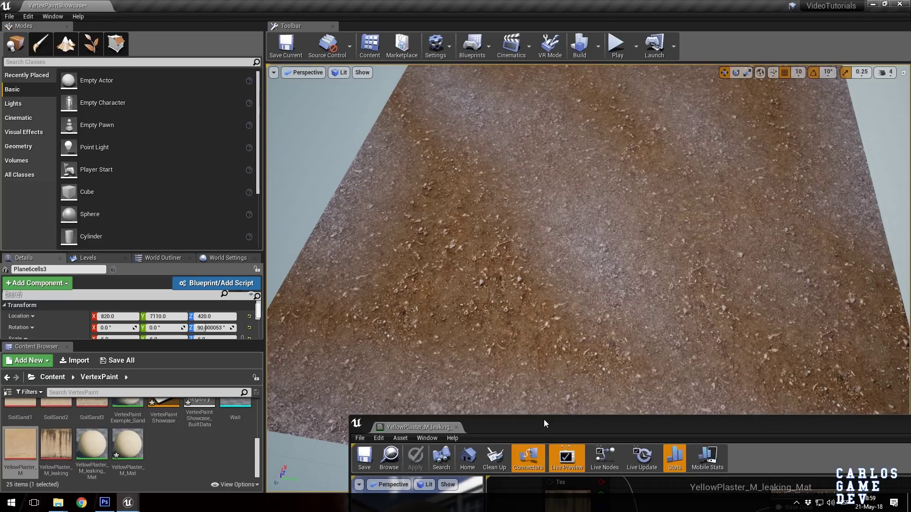
left_click_drag(546, 421, 578, 441)
mouse_move(580, 201)
right_mouse_down()
mouse_move(508, 201)
mouse_move(570, 195)
right_mouse_up()
key("w")
key("s")
right_click_drag(581, 290, 591, 387)
scroll(592, 387, "down", 1)
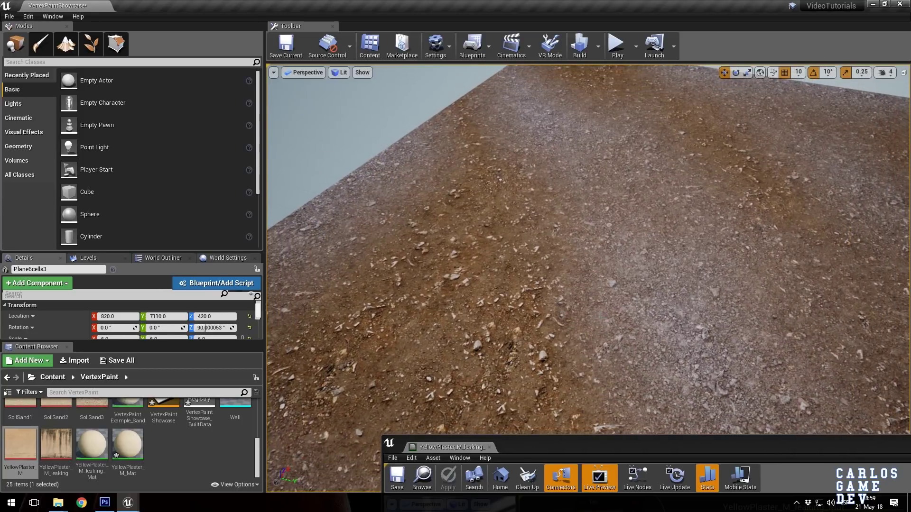
- Select the pebble ground plane and open its SandPebbles0006_1_seamless_S_Mat material for editing
left_click(592, 388)
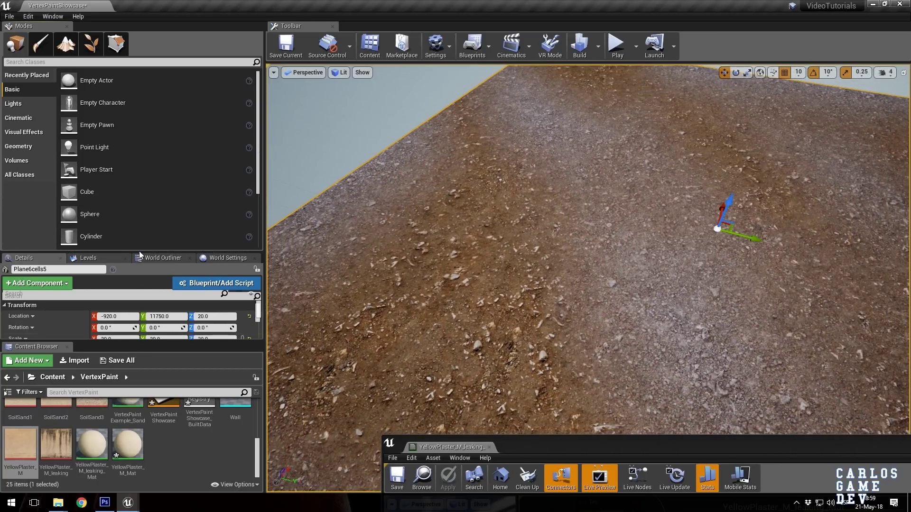
left_click_drag(105, 251, 105, 175)
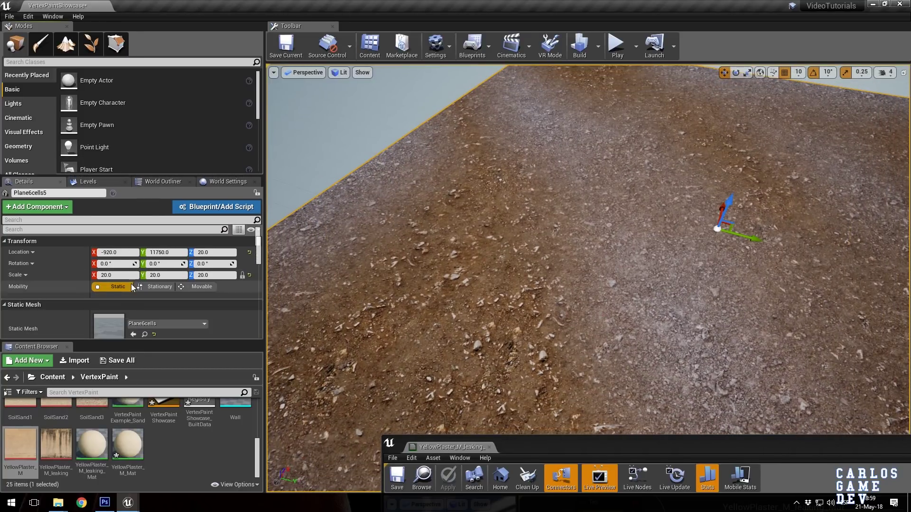
scroll(133, 287, "down", 2)
double_click(111, 327)
scroll(205, 451, "up", 1)
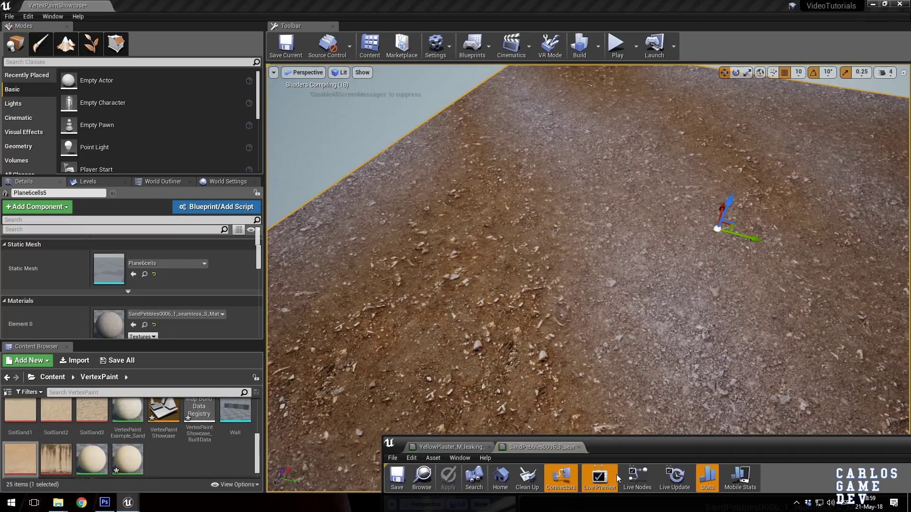
- Add the Grass0169_1_seamless_S texture to the material, connect it to the Lerp's B input, and save
left_click_drag(662, 451, 591, 19)
scroll(589, 280, "up", 4)
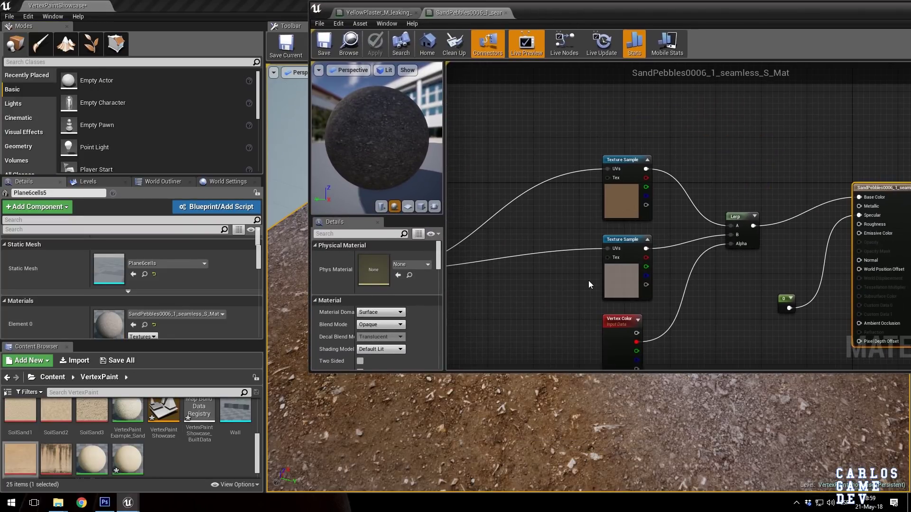
scroll(76, 419, "up", 5)
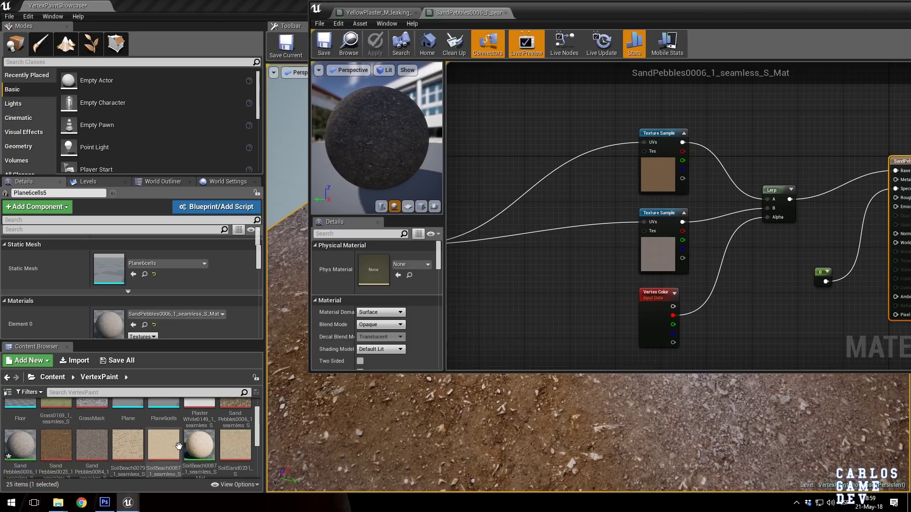
left_click_drag(75, 416, 793, 217)
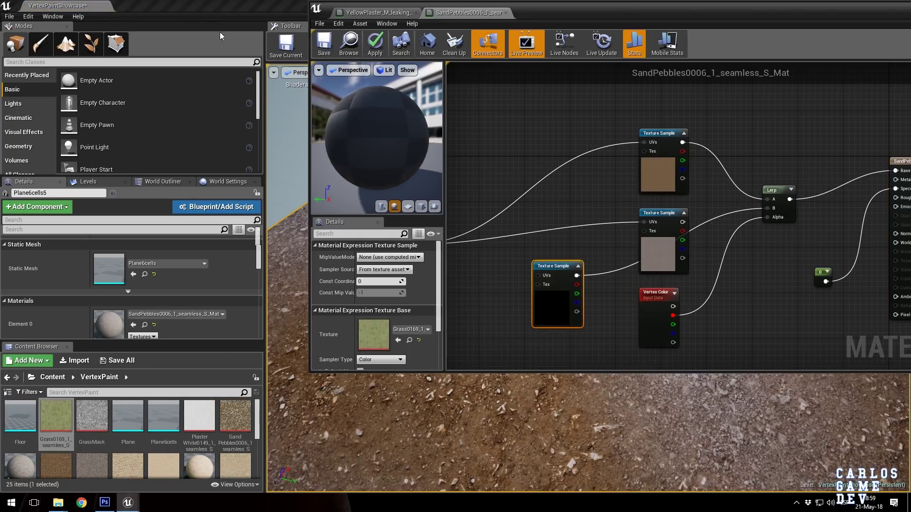
left_click(323, 46)
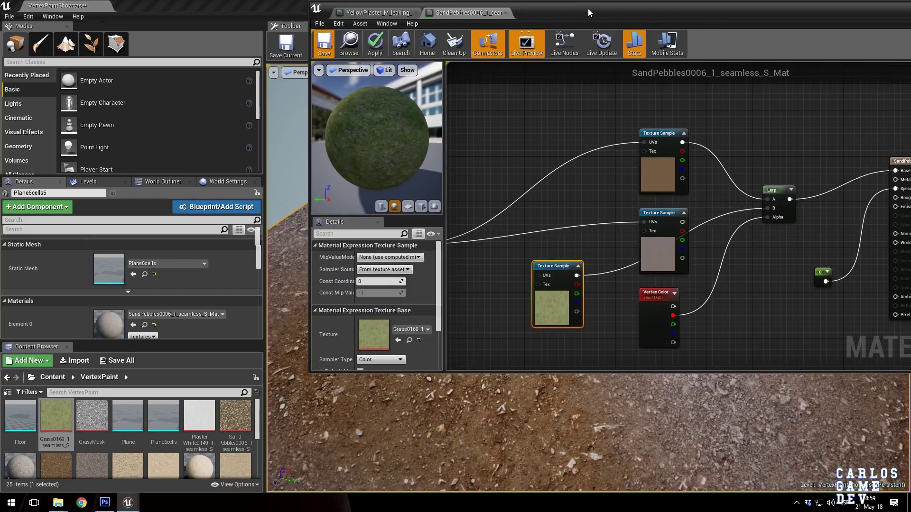
- Examine how the grass blends with the brown soil across the painted ground plane
left_click_drag(588, 10, 584, 349)
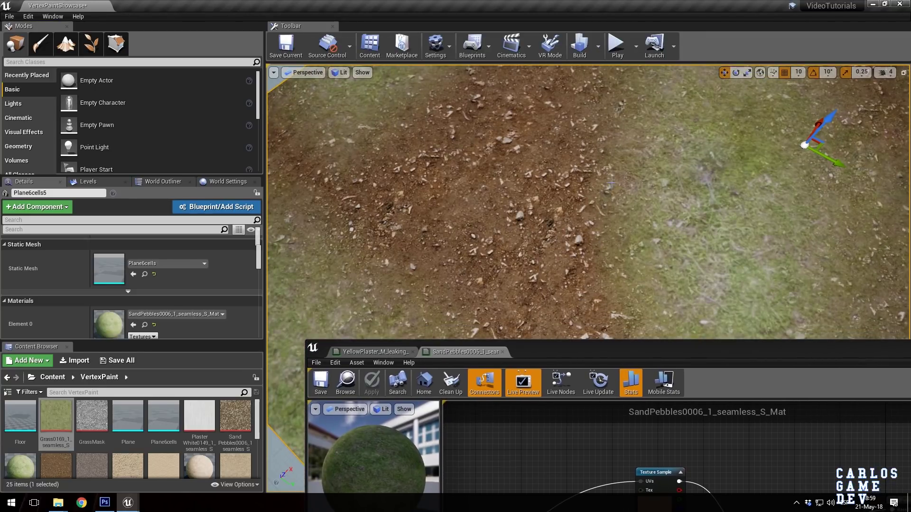
right_click_drag(604, 205, 617, 151)
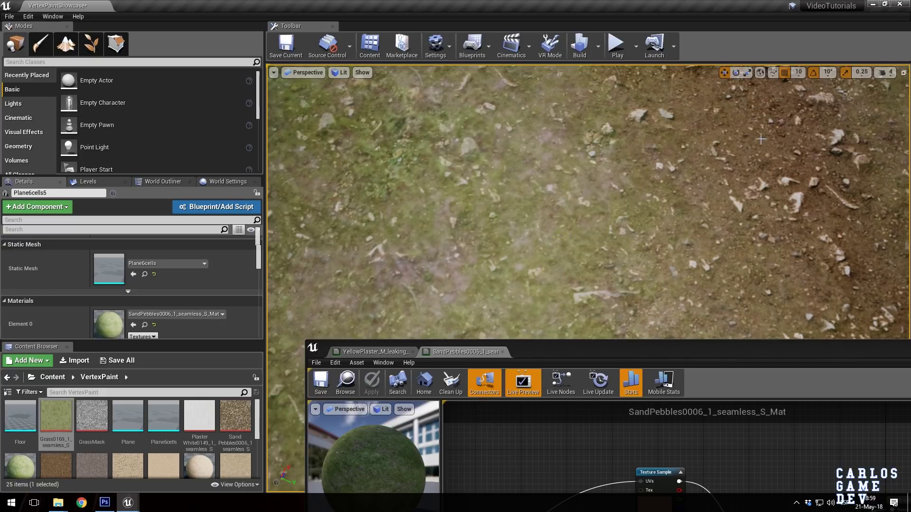
right_click_drag(606, 113, 492, 97)
right_click_drag(618, 190, 618, 128)
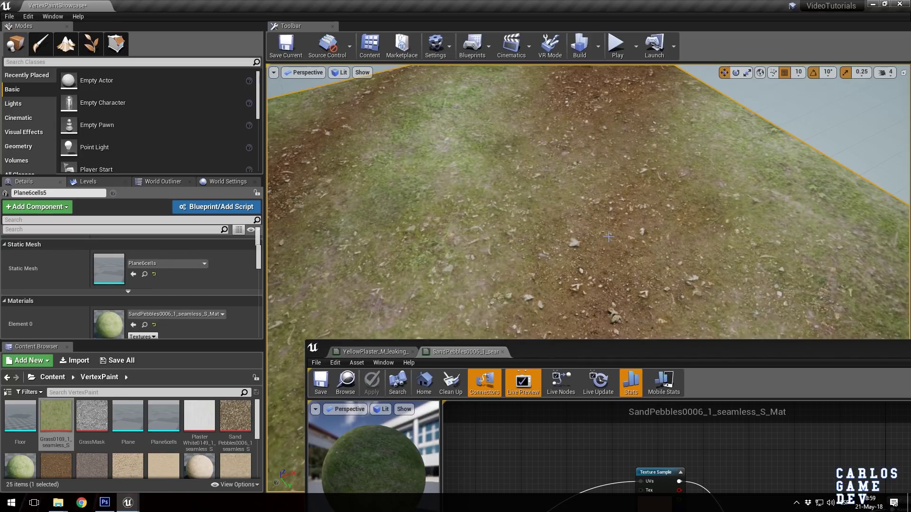
- Delete the grass Texture Sample, reconnect the grey pebble texture to the Lerp's B input, and save the material
left_click_drag(585, 357, 532, 135)
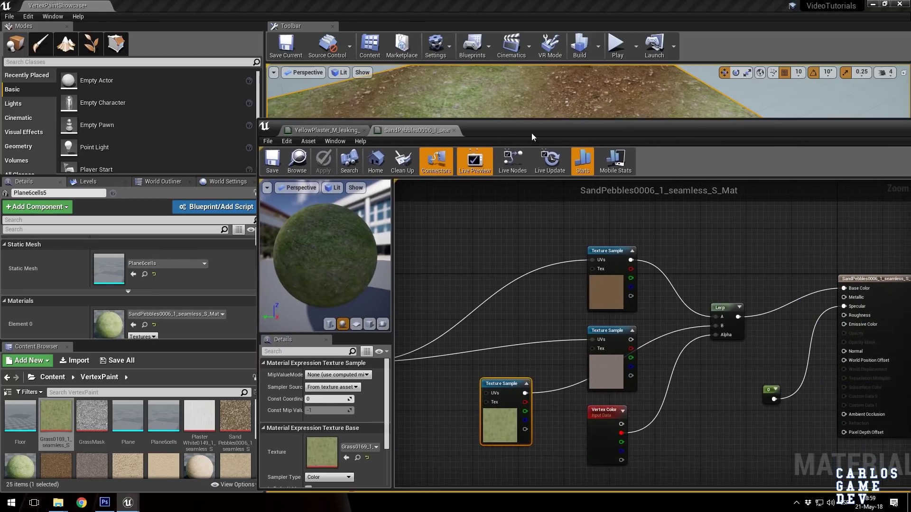
key("Delete")
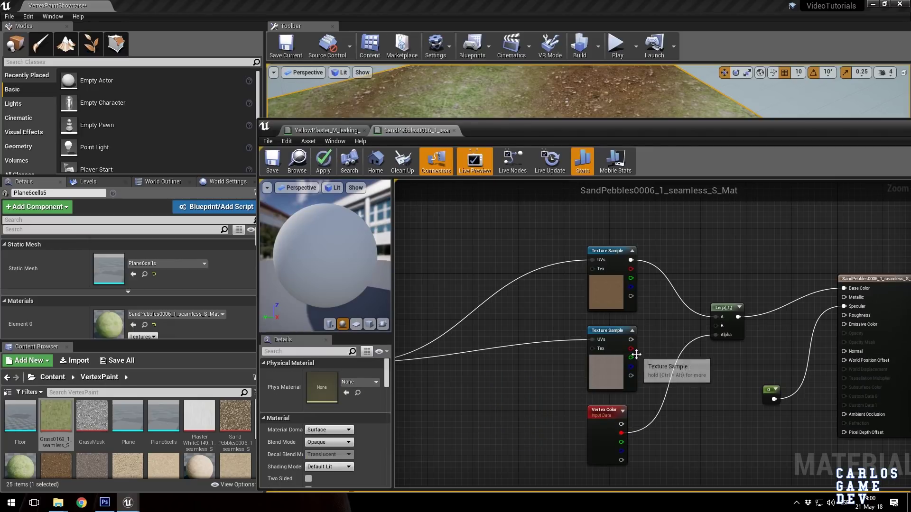
left_click_drag(631, 340, 722, 325)
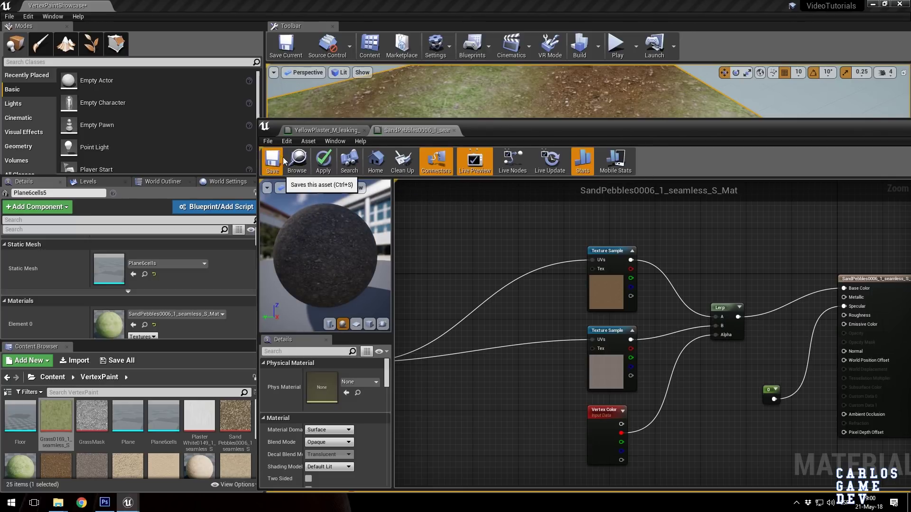
key("ctrl+s")
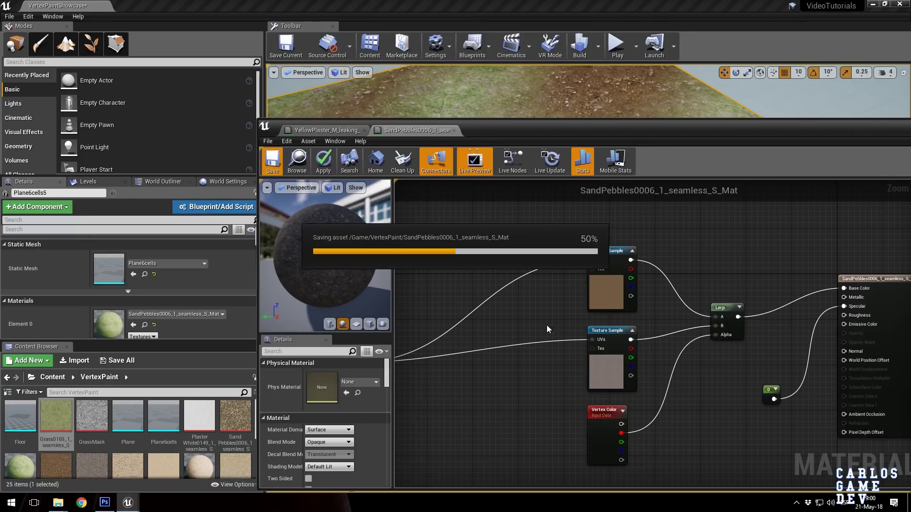
- Examine the unconnected mask network, from its Texture Sample and Vertex Color through Multiply, Range, Add and Power to Clamp
scroll(516, 386, "down", 5)
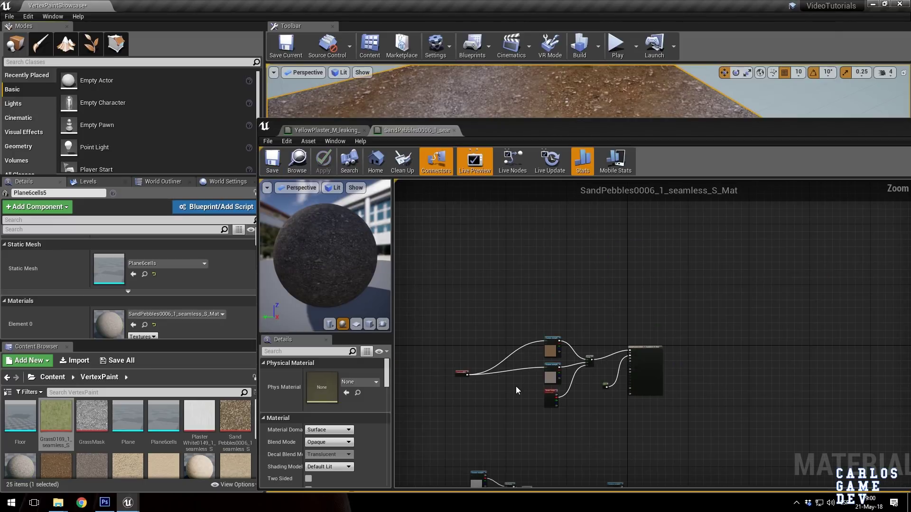
right_click_drag(517, 386, 539, 181)
scroll(531, 264, "up", 1)
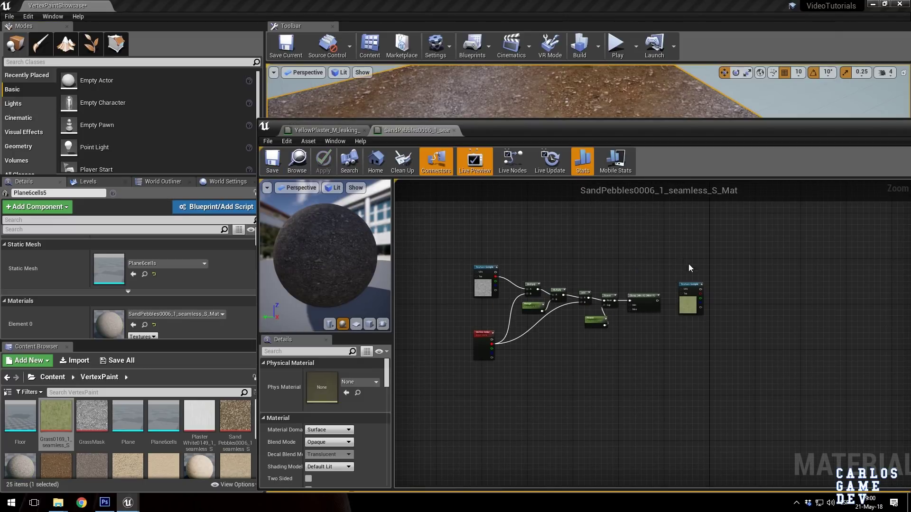
left_click(689, 287)
right_click_drag(639, 248, 696, 403)
scroll(653, 304, "up", 5)
scroll(610, 414, "down", 3)
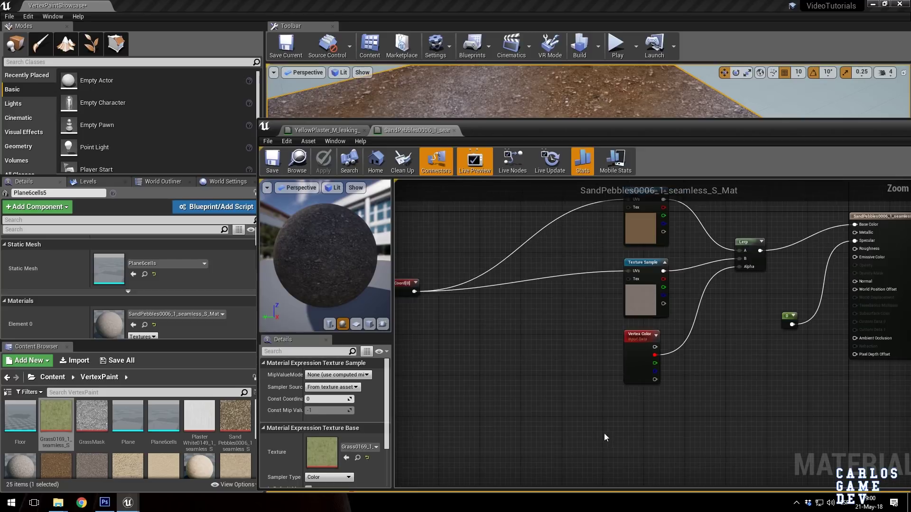
right_click_drag(604, 434, 624, 226)
scroll(617, 252, "up", 2)
right_click_drag(616, 258, 629, 286)
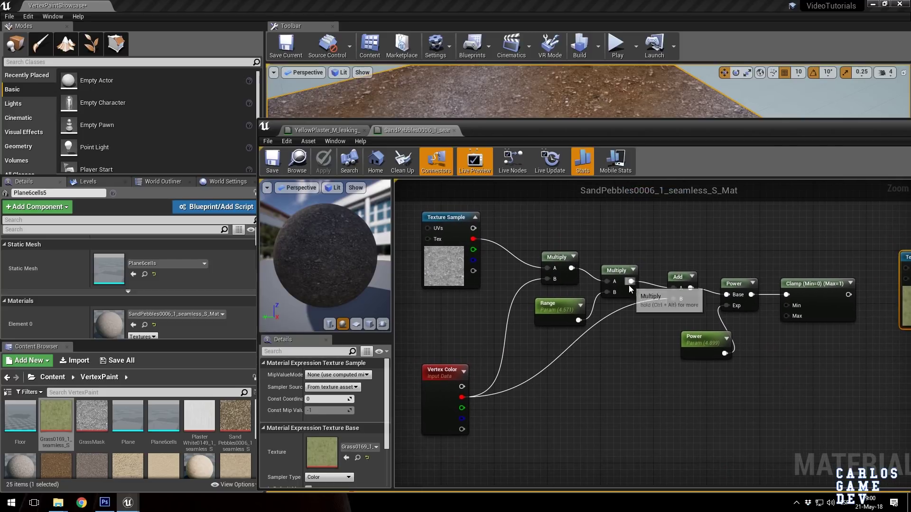
left_click(434, 409)
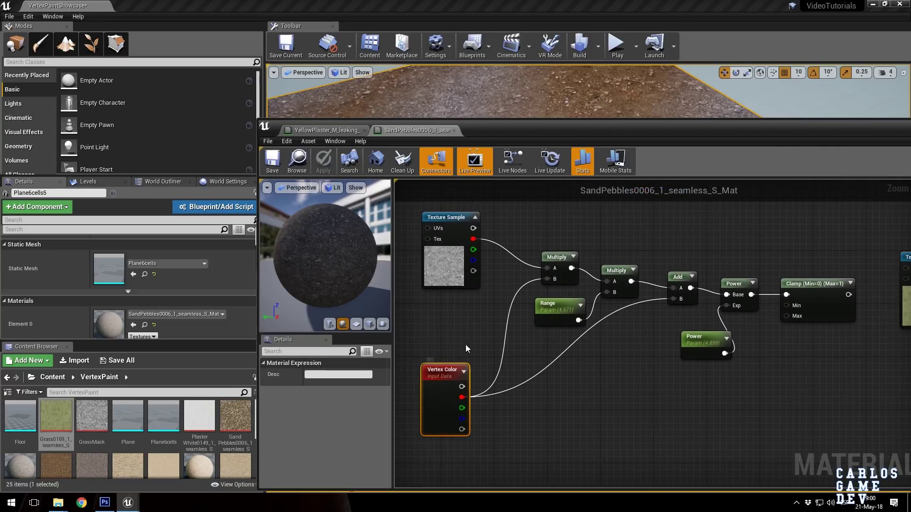
left_click(567, 314)
left_click(565, 385)
right_click(568, 385)
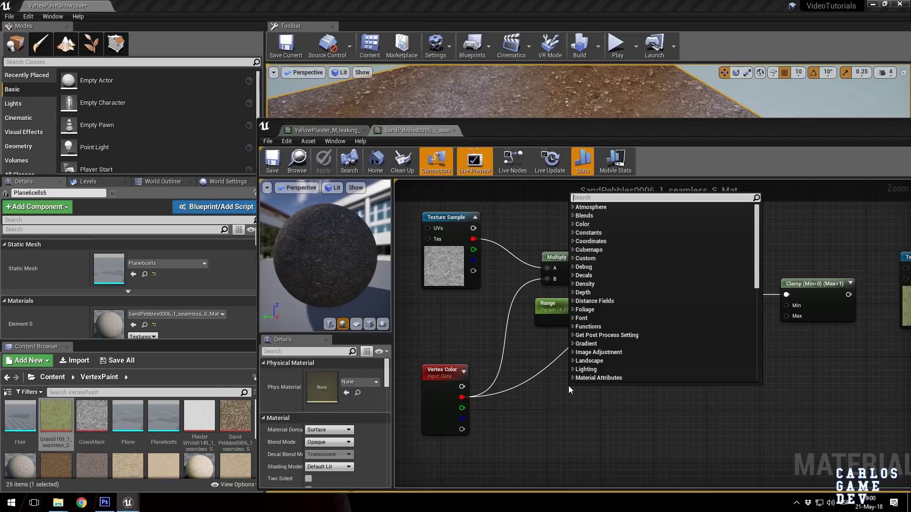
type("con")
key("Return")
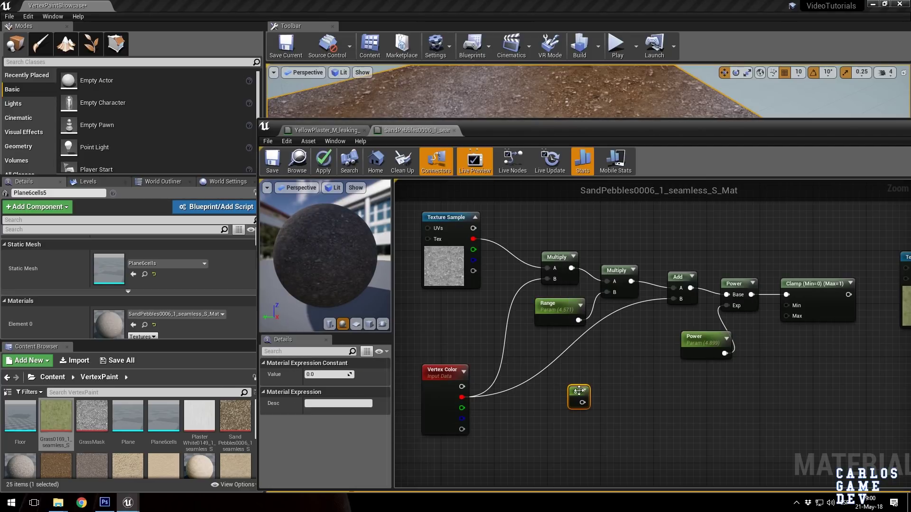
left_click_drag(574, 392, 535, 342)
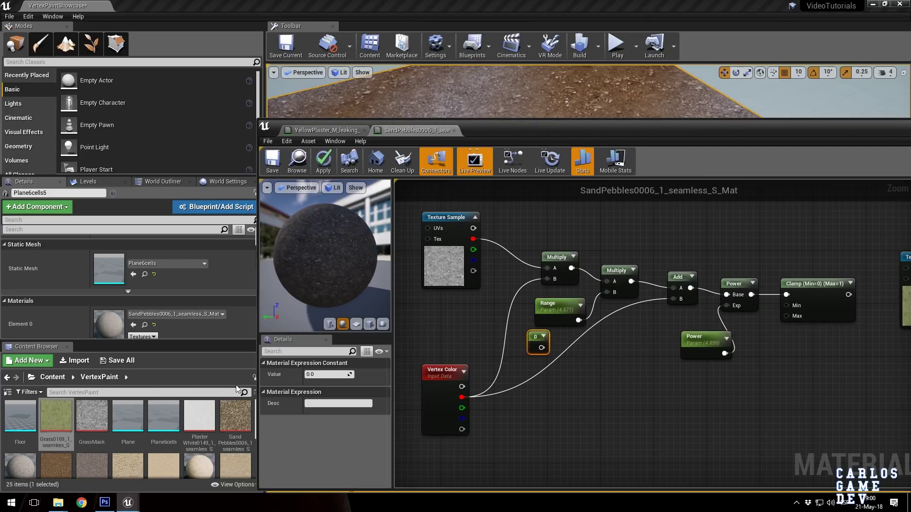
key("Return")
left_click(582, 392)
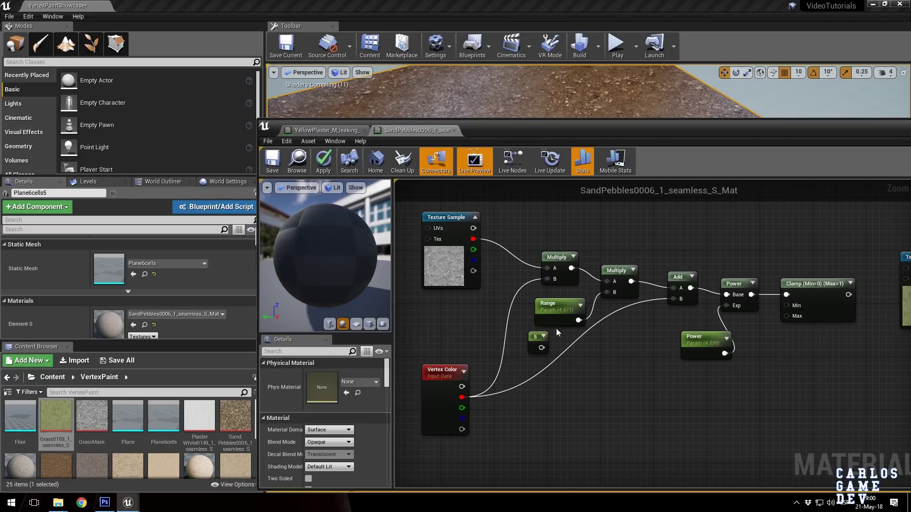
left_click(530, 343)
key("Delete")
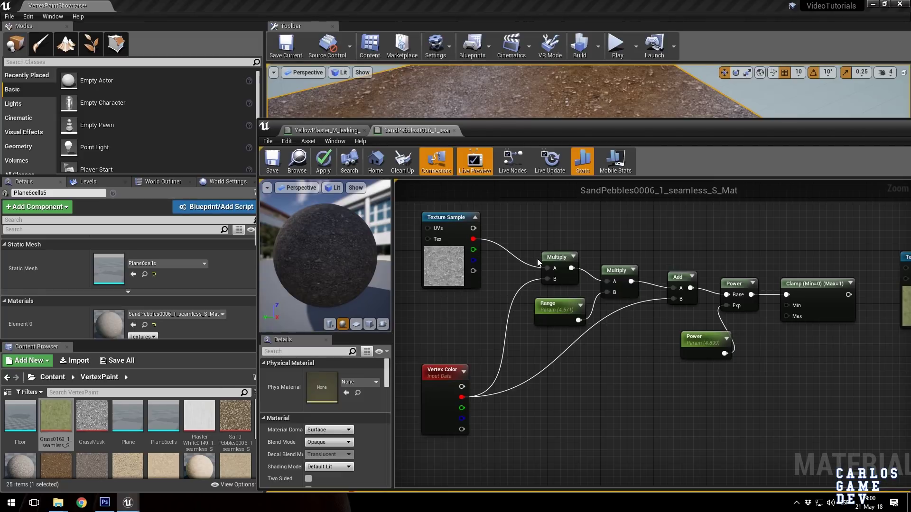
- Select the whole mask node network and move it up beneath the main texture blend nodes
scroll(727, 341, "up", 1)
scroll(680, 325, "down", 1)
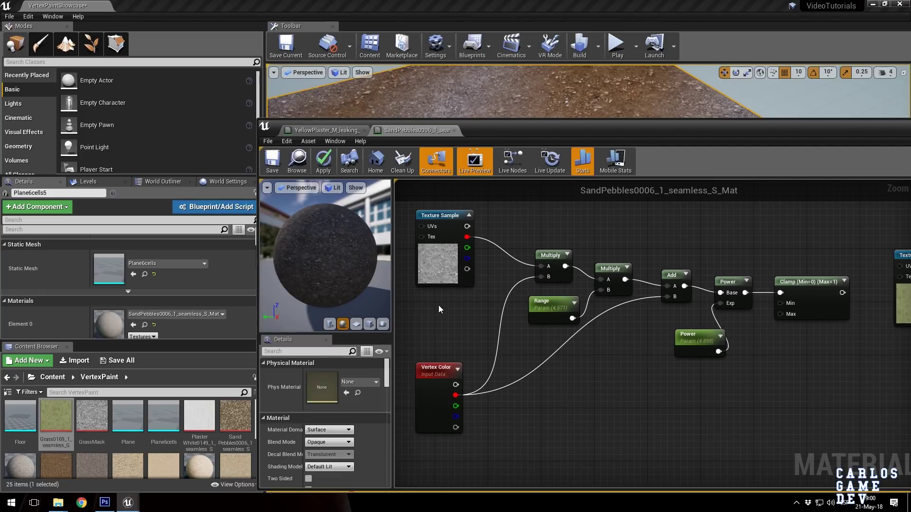
scroll(709, 377, "down", 5)
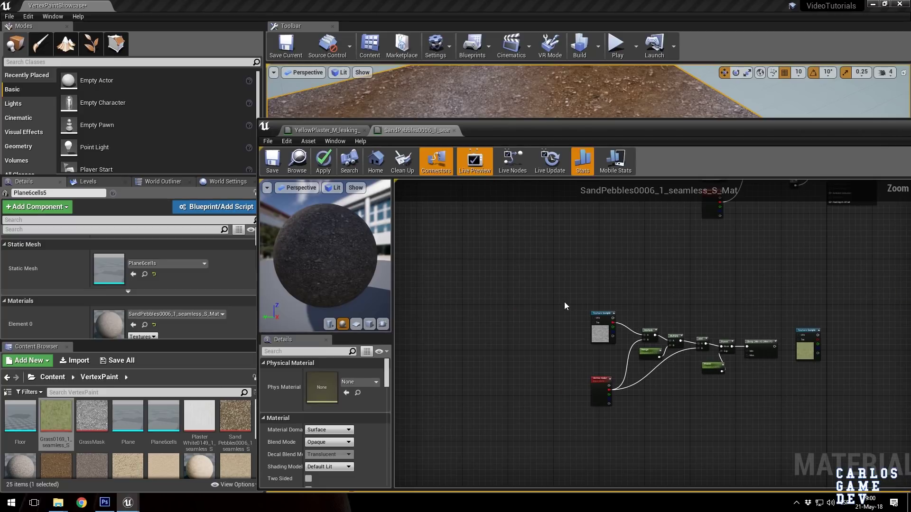
left_click_drag(510, 296, 758, 405)
left_click_drag(763, 347, 663, 246)
right_click_drag(663, 246, 615, 393)
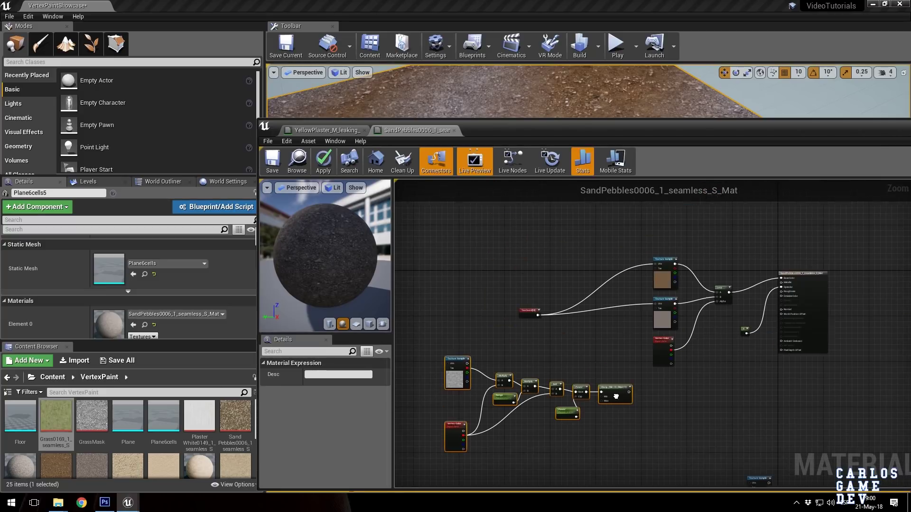
- Delete the Vertex Color node feeding the Lerp and connect the Clamp output to the Lerp's Alpha input
scroll(638, 382, "up", 1)
left_click(671, 363)
key("Delete")
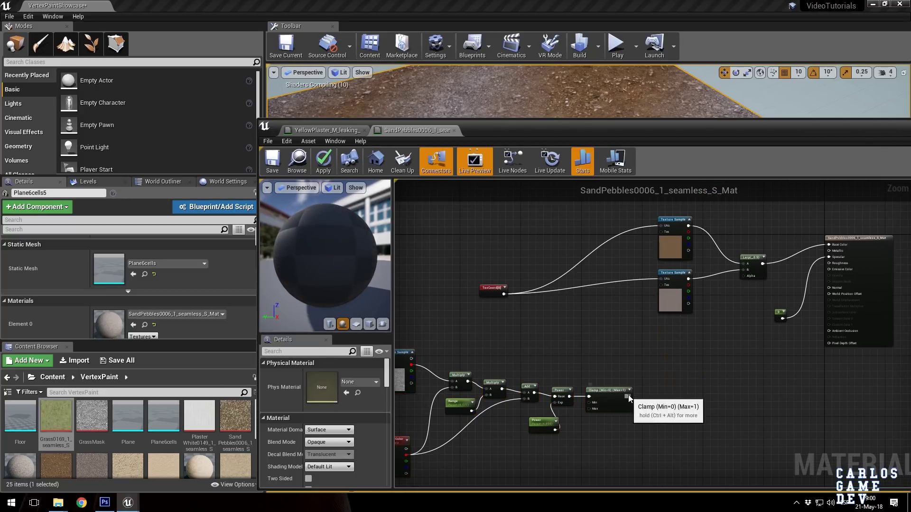
left_click_drag(629, 396, 748, 276)
- Move the texture coordinate node above the mask network and connect it to the GrassMask Texture Sample's UVs
right_click_drag(617, 344, 714, 280)
left_click_drag(437, 286, 702, 399)
left_click_drag(586, 224, 441, 220)
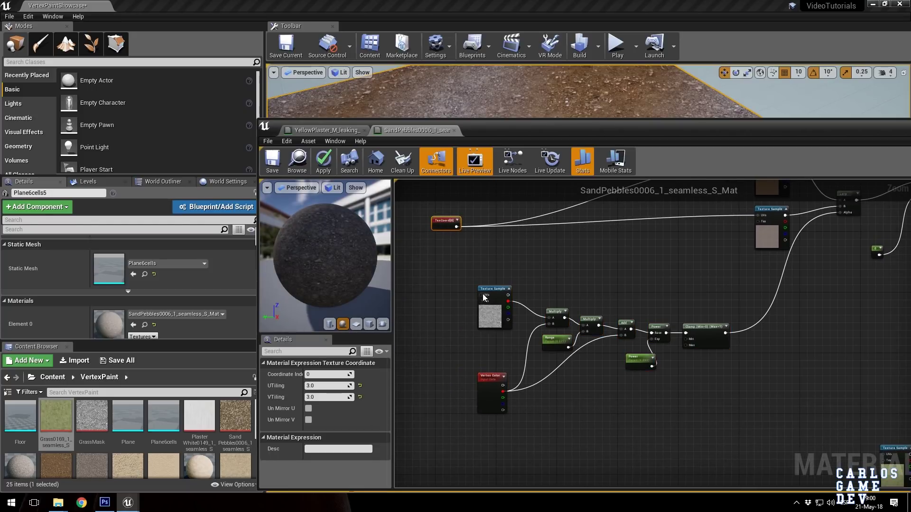
left_click_drag(483, 296, 457, 227)
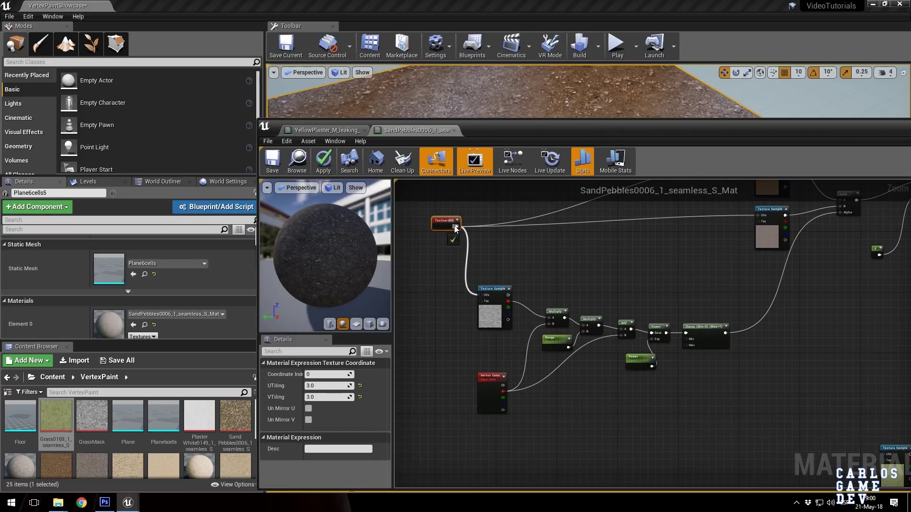
left_click(493, 324)
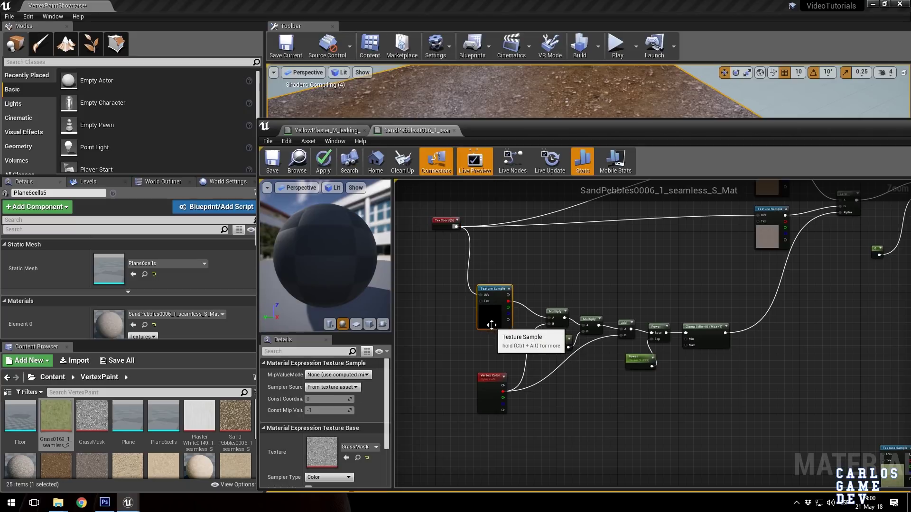
- Switch to Photoshop, bring up GrassMask-Recovered.psd, and hide the GrassMask layer to show the soil texture beneath
left_click(106, 503)
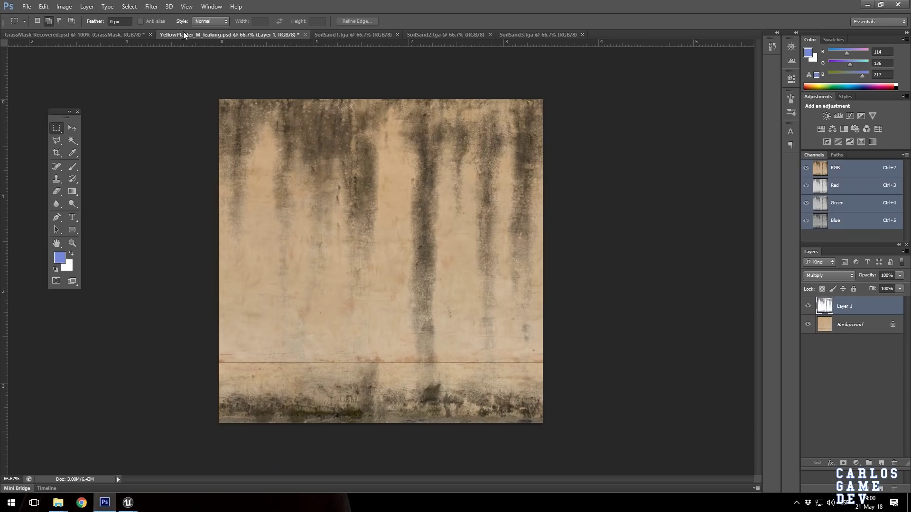
left_click(71, 35)
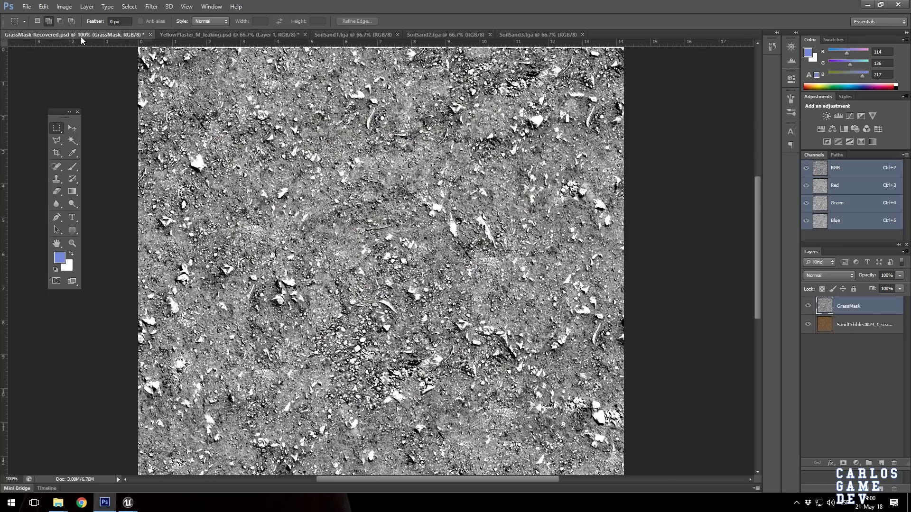
left_click(806, 305)
scroll(398, 275, "down", 2, "alt")
scroll(398, 276, "up", 1, "alt")
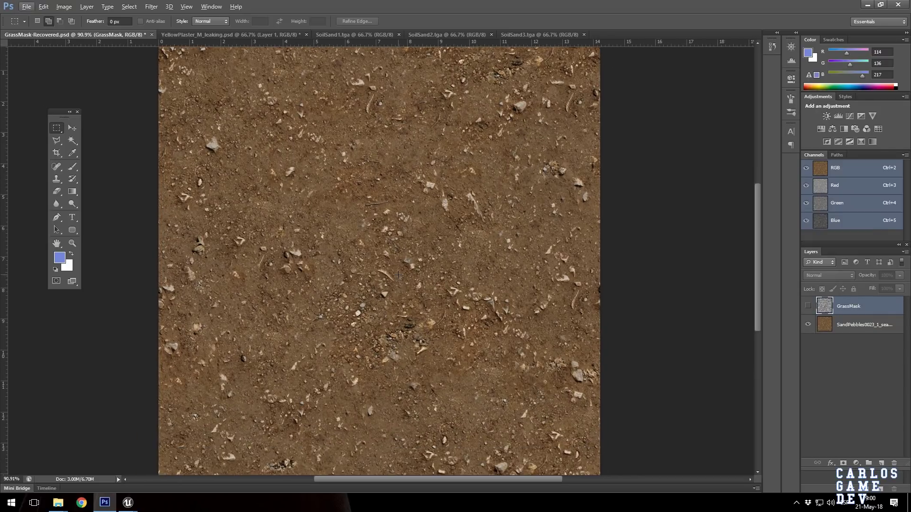
- Fully desaturate the SandPebbles0023_1_seamless_S copy layer with a Hue/Saturation adjustment
right_click(880, 328)
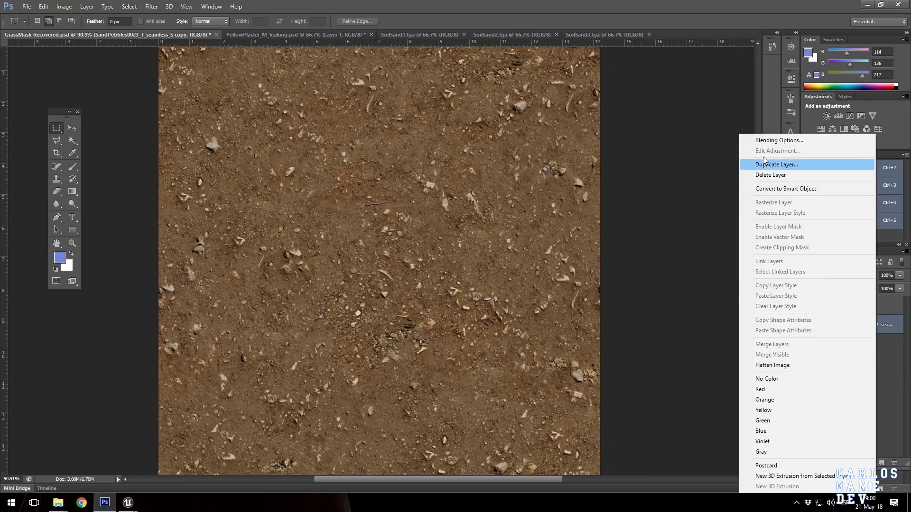
left_click(678, 2)
left_click(65, 6)
mouse_move(92, 31)
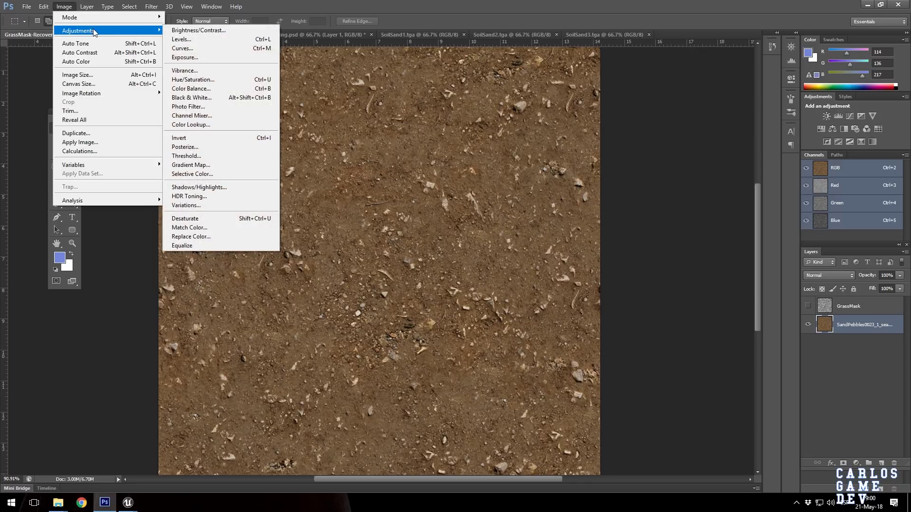
left_click(204, 81)
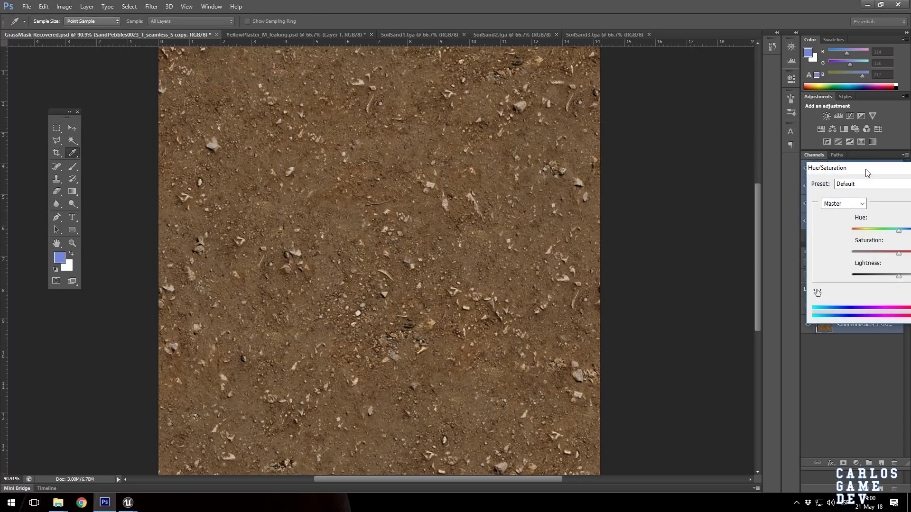
left_click_drag(867, 172, 507, 189)
left_click_drag(539, 271, 453, 283)
left_click(648, 201)
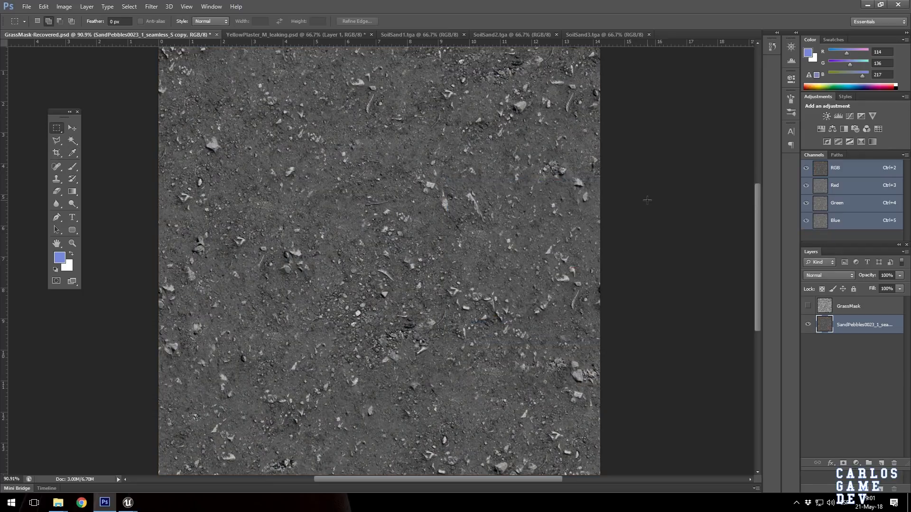
- Increase the grey soil layer's contrast with Levels, setting the black input to 27 and the white input to 188
key("ctrl+l")
left_click_drag(352, 160, 477, 104)
left_click_drag(530, 207, 497, 207)
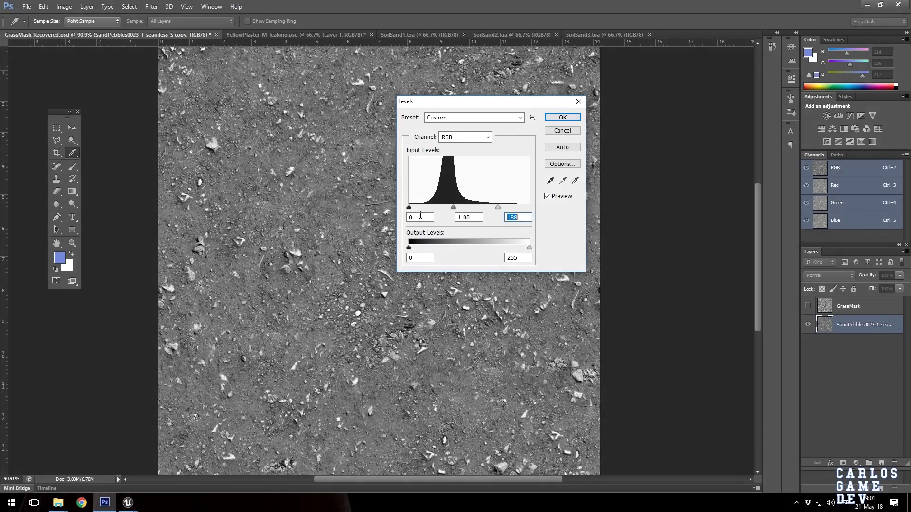
left_click_drag(409, 208, 425, 207)
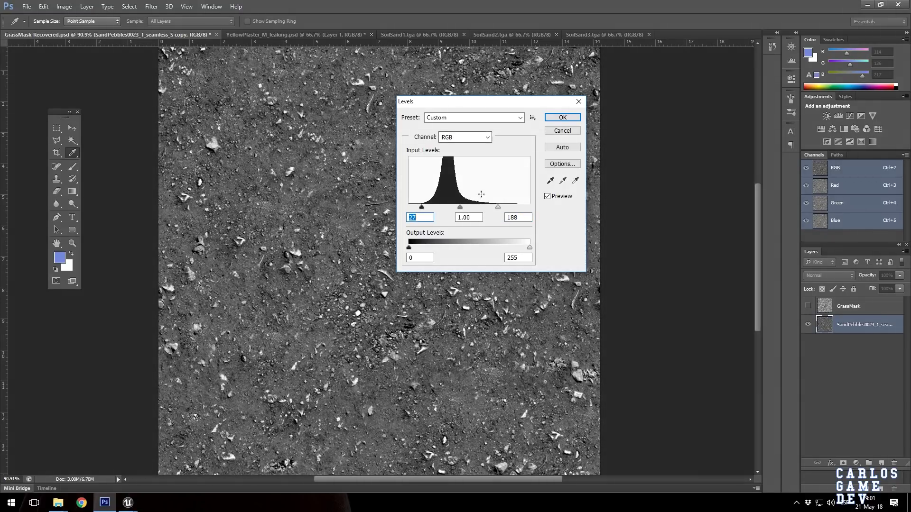
left_click(561, 118)
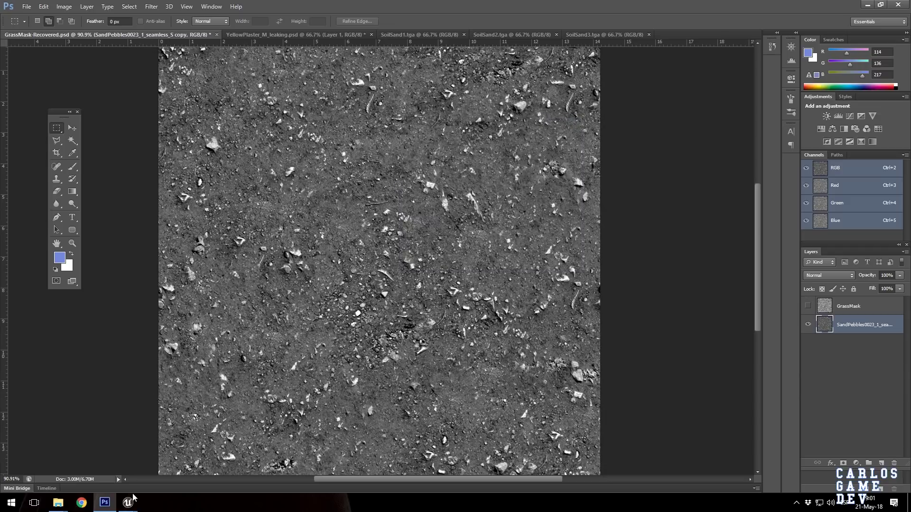
mouse_move(127, 503)
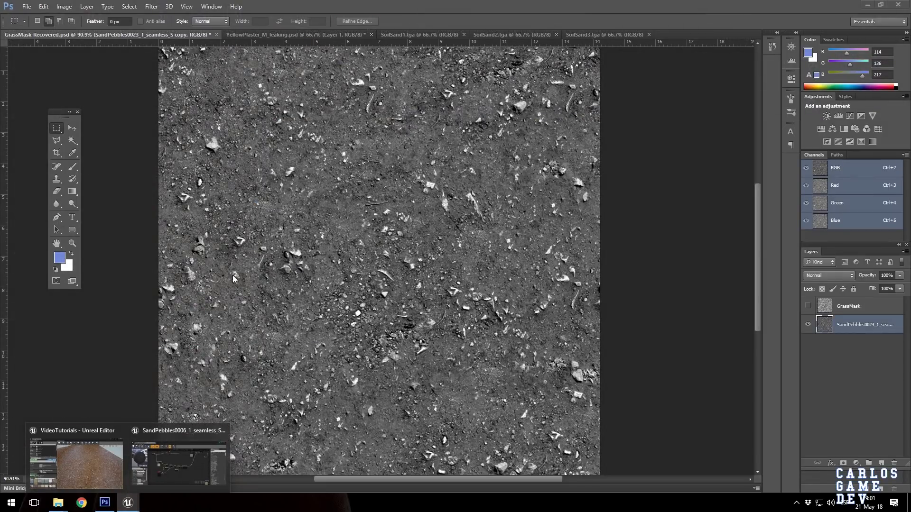
- Switch to Unreal Engine's material editor, save SandPebbles0006_1_seamless_S_Mat, and move its window down to uncover the ground plane
left_click(181, 445)
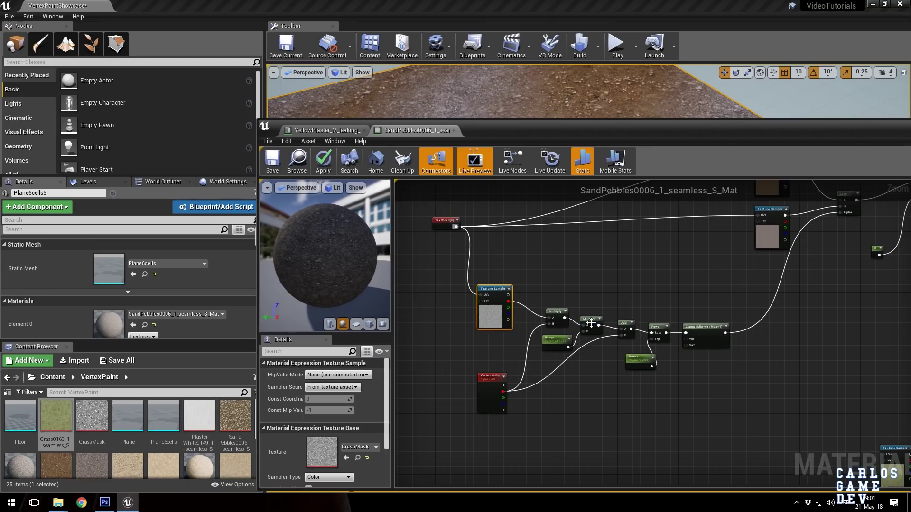
scroll(591, 323, "up", 2)
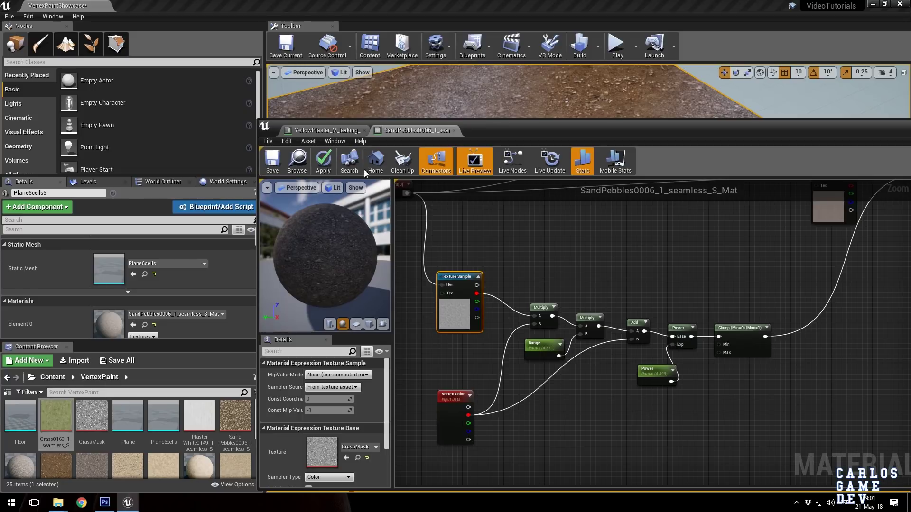
scroll(564, 272, "down", 3)
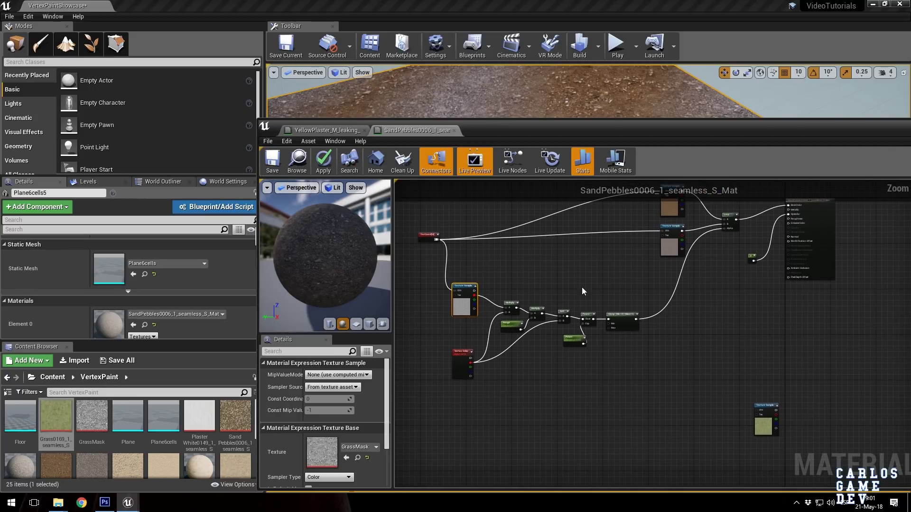
left_click(273, 161)
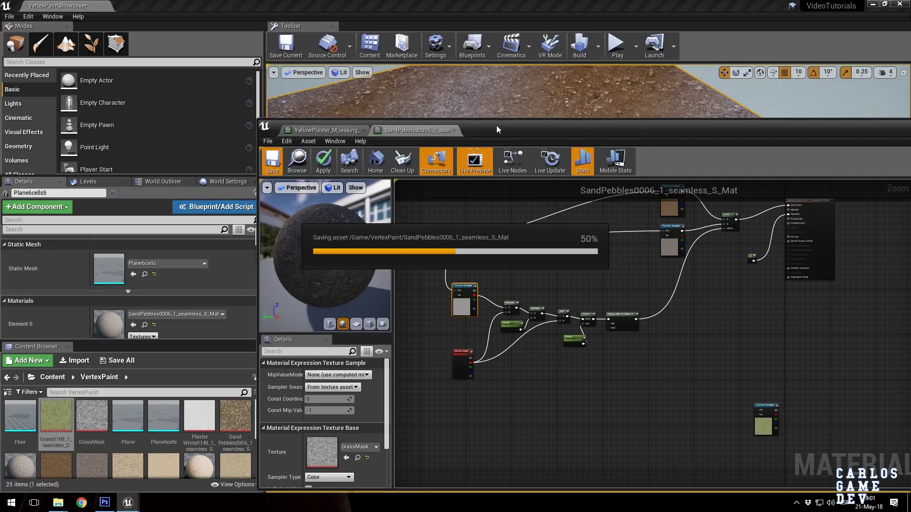
left_click_drag(494, 125, 519, 325)
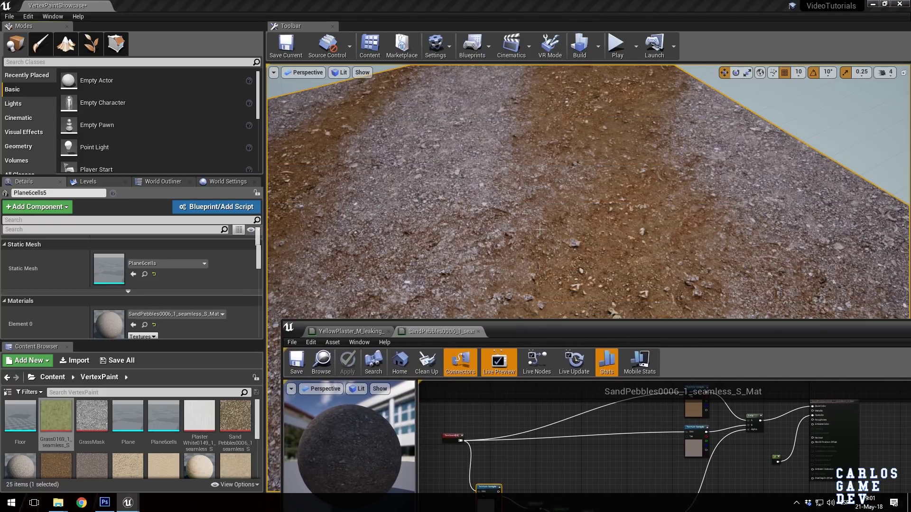
- Enter mesh paint mode and brush gravel over the soil strips near the ground plane's far edge, undoing one stroke
right_click_drag(540, 230, 492, 230)
left_click(41, 43)
mouse_move(596, 285)
right_mouse_down()
mouse_move(591, 254)
mouse_move(569, 289)
mouse_move(565, 249)
mouse_move(600, 238)
right_mouse_up()
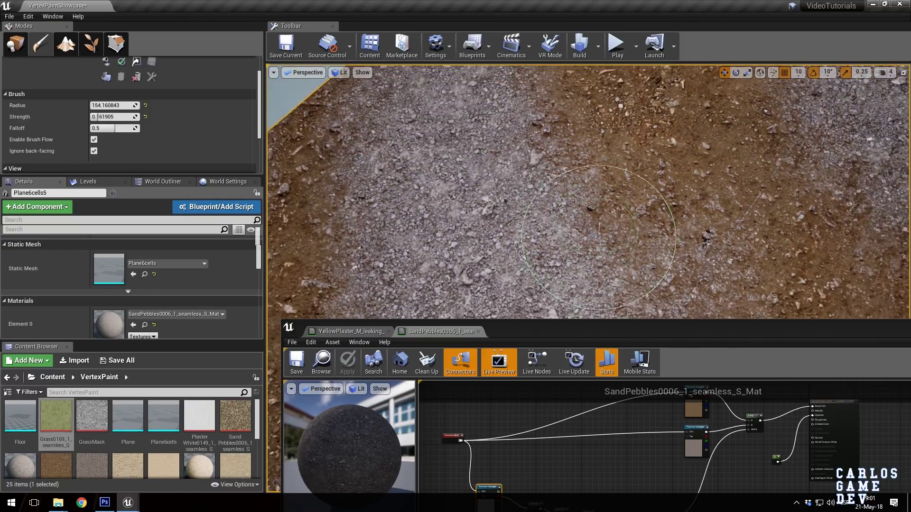
scroll(601, 244, "down", 2)
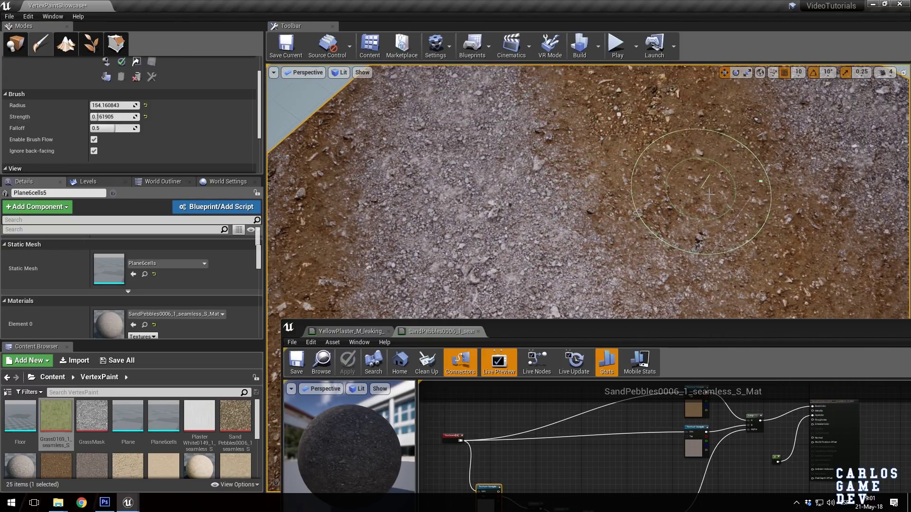
mouse_move(763, 178)
left_mouse_down()
mouse_move(654, 131)
mouse_move(722, 152)
mouse_move(736, 195)
mouse_move(745, 193)
left_mouse_up()
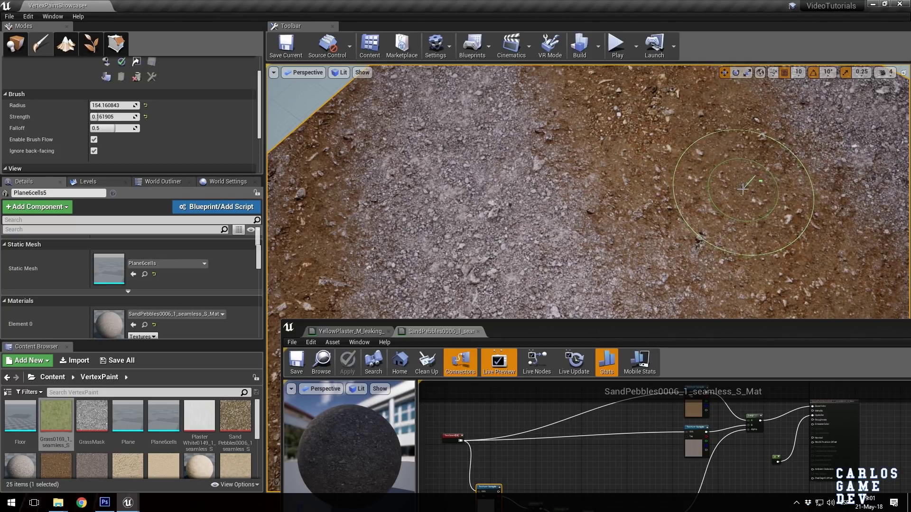
right_click_drag(674, 172, 528, 199)
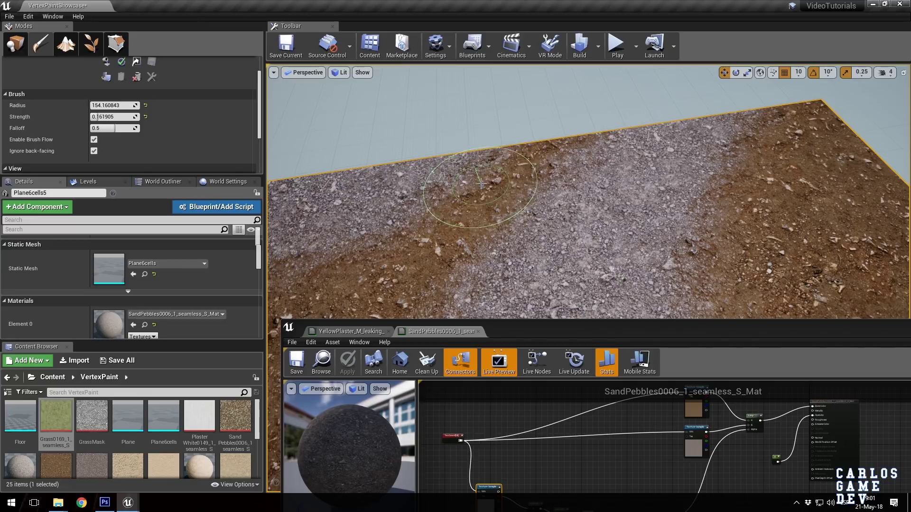
mouse_move(480, 183)
left_mouse_down()
mouse_move(574, 153)
mouse_move(521, 171)
left_mouse_up()
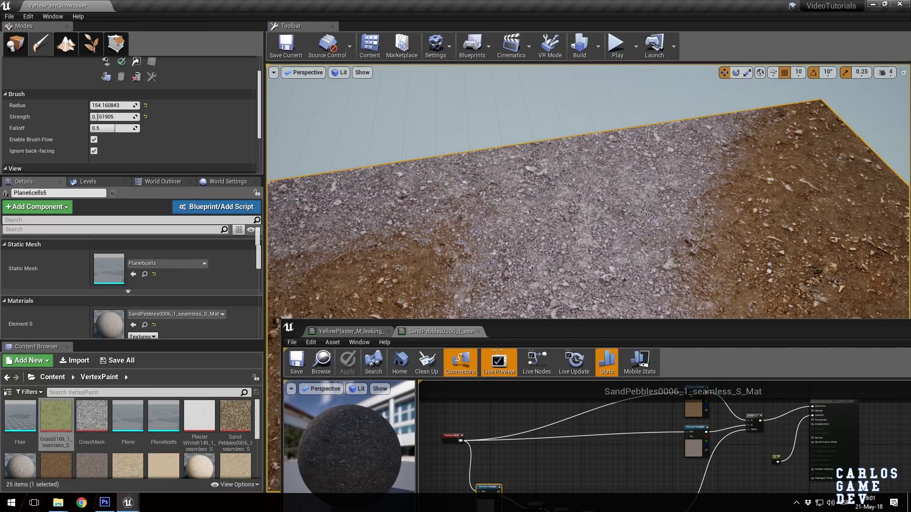
key("ctrl+z")
mouse_move(819, 119)
left_mouse_down()
mouse_move(797, 152)
mouse_move(778, 285)
mouse_move(712, 200)
left_mouse_up()
- Move the material editor aside and adjust the mask network's Range parameter to a default value of about 4.47
mouse_move(572, 332)
left_mouse_down()
mouse_move(607, 140)
mouse_move(656, 100)
mouse_move(837, 68)
left_mouse_up()
scroll(579, 350, "up", 5)
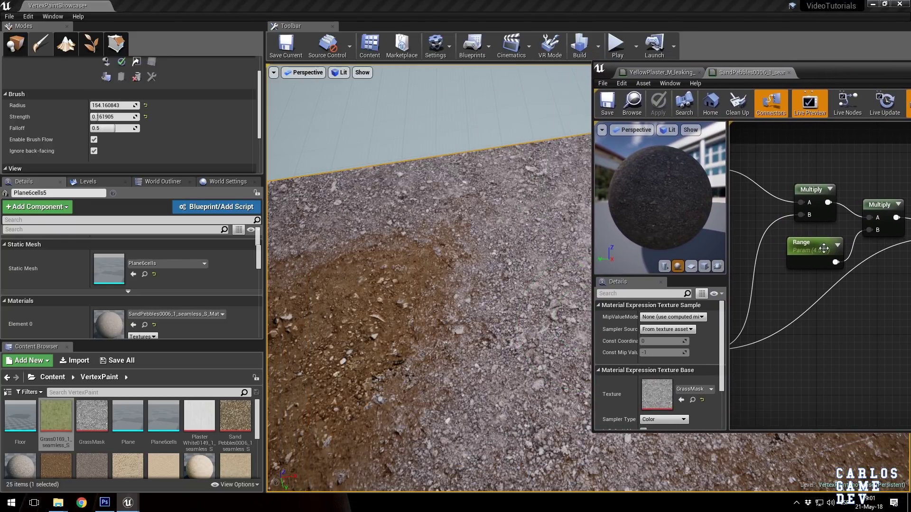
left_click(812, 243)
mouse_move(662, 370)
left_mouse_down()
mouse_move(651, 369)
mouse_move(684, 370)
mouse_move(651, 369)
left_mouse_up()
- Tune the mask network's Power parameter, trying about 21.9 and 1.18, and set its default value to 5
mouse_move(541, 308)
right_mouse_down()
mouse_move(540, 332)
mouse_move(541, 294)
right_mouse_up()
left_click_drag(847, 75, 712, 82)
right_click_drag(822, 292, 760, 270)
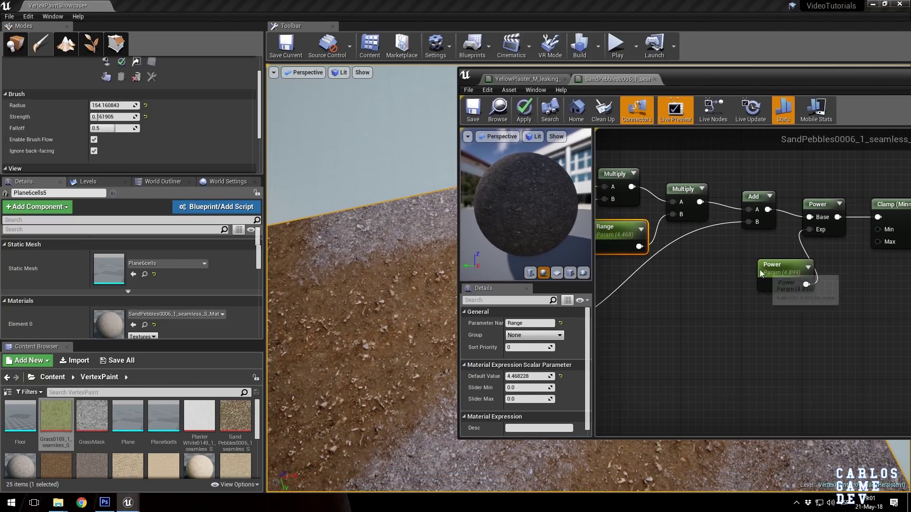
left_click(762, 270)
mouse_move(543, 376)
left_mouse_down()
mouse_move(508, 376)
mouse_move(546, 377)
left_mouse_up()
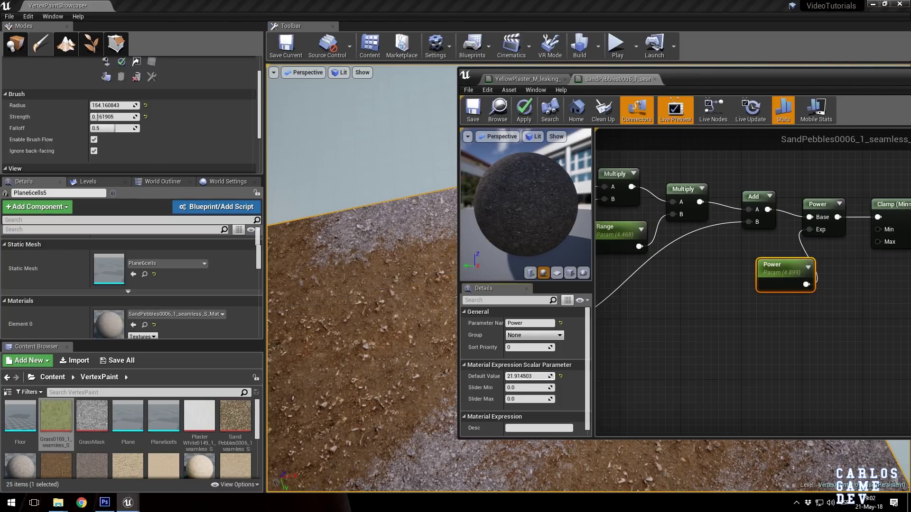
left_click_drag(546, 377, 522, 376)
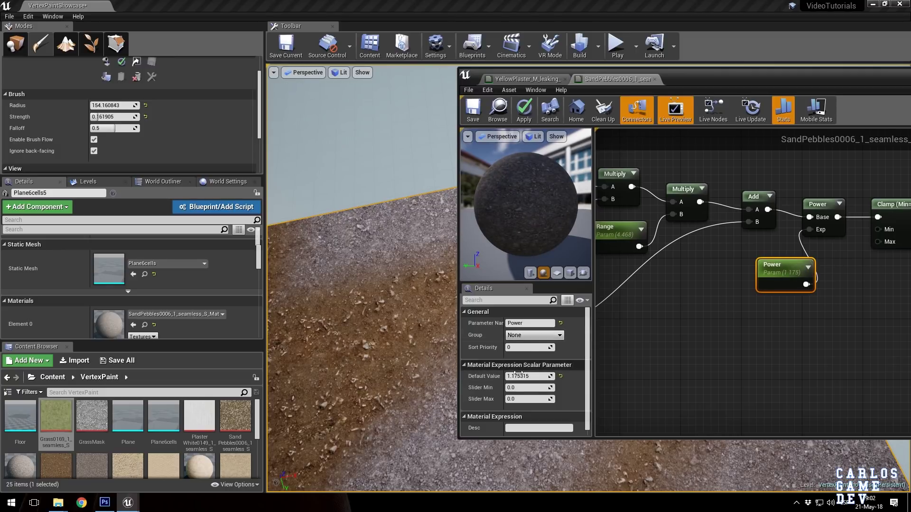
left_click(623, 374)
left_click(779, 276)
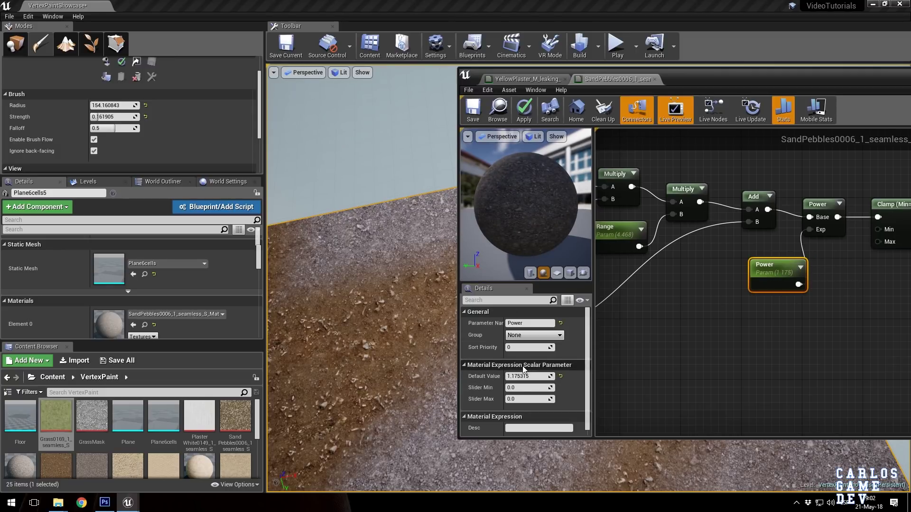
left_click(521, 376)
type("5")
left_click(684, 355)
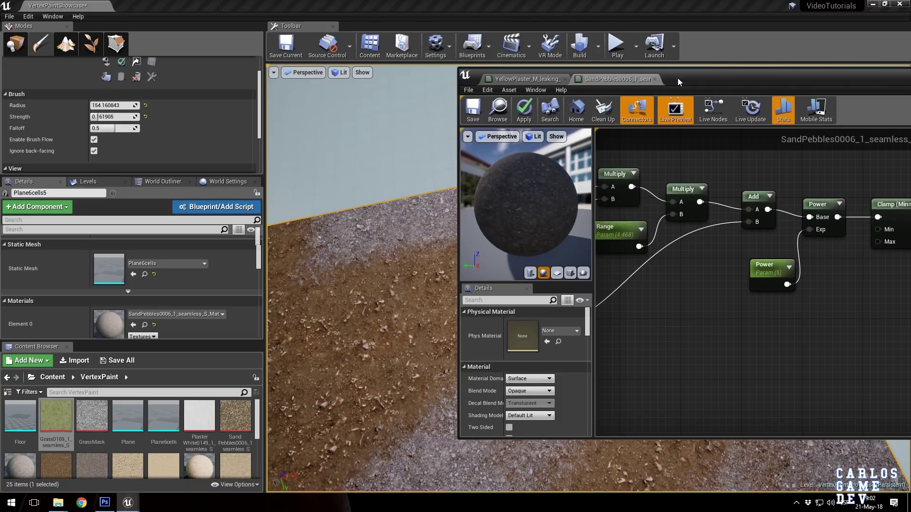
- Test the blend by painting vertex color across the ground plane and erasing a patch of soil beside the gravel strip
left_click_drag(736, 79, 656, 441)
left_click_drag(520, 246, 597, 252)
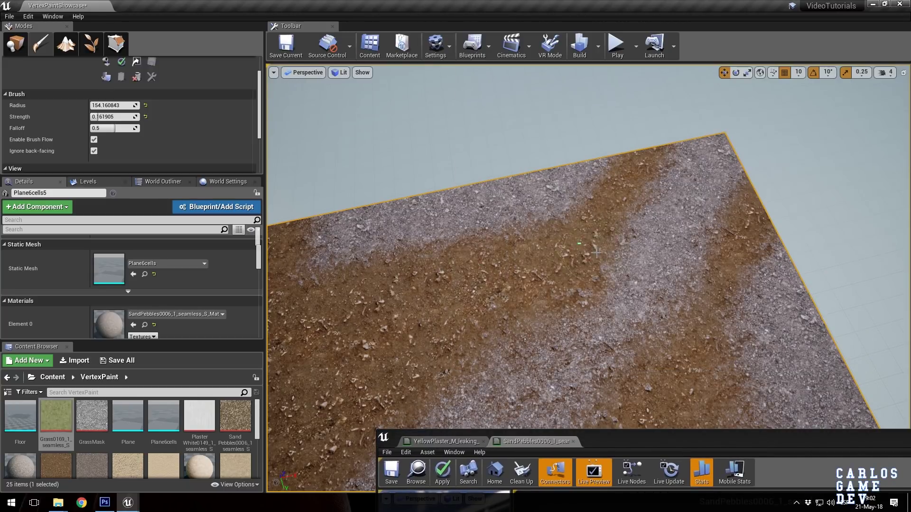
mouse_move(625, 300)
left_mouse_down()
mouse_move(695, 196)
mouse_move(579, 244)
left_mouse_up()
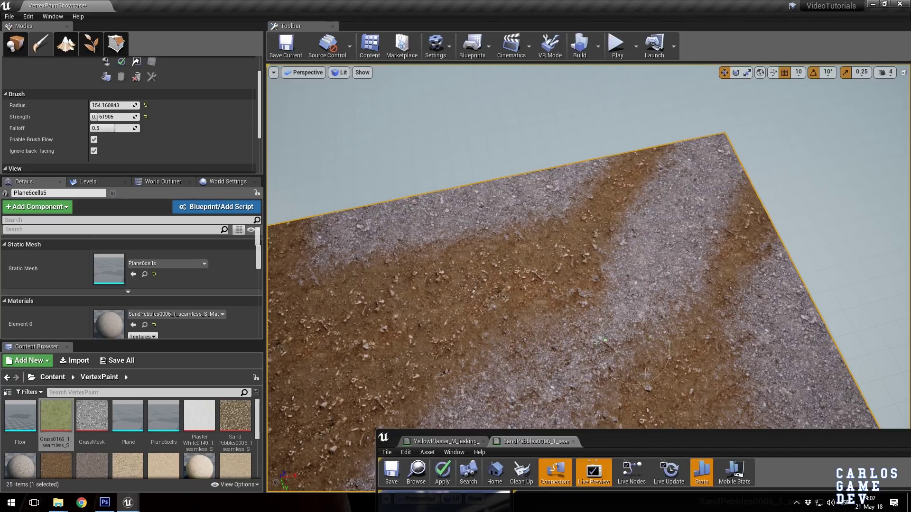
mouse_move(606, 339)
right_mouse_down()
mouse_move(613, 375)
mouse_move(603, 284)
mouse_move(558, 277)
right_mouse_up()
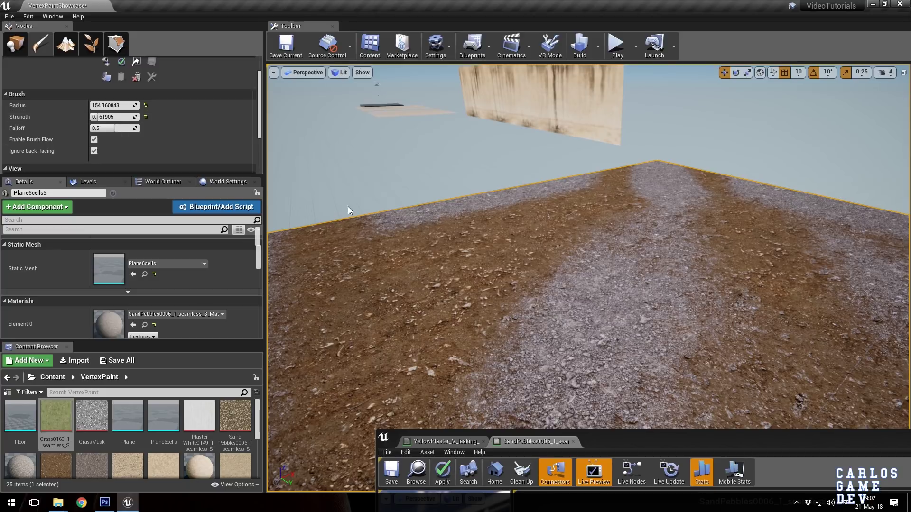
left_click_drag(487, 275, 489, 285, "shift")
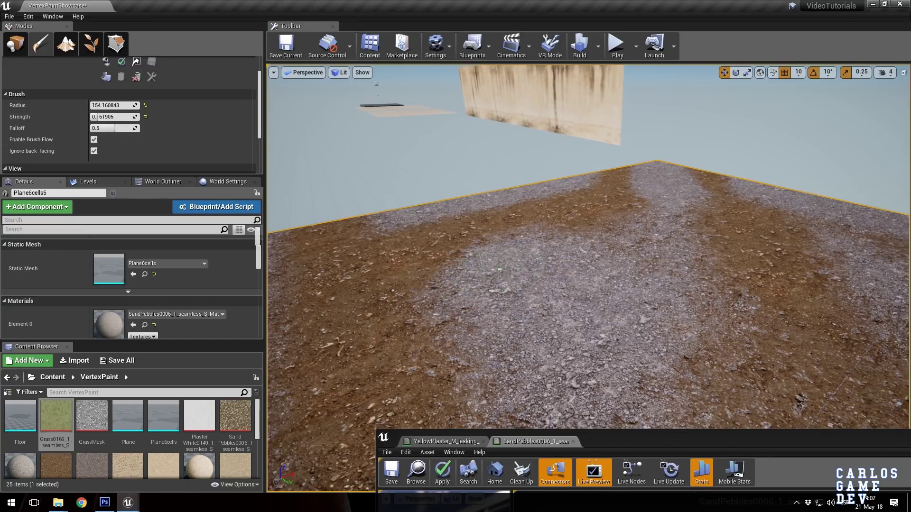
- Duplicate the whole mask network, from GrassMask Texture Sample and Vertex Color through Clamp, below the original nodes
left_click_drag(676, 434, 622, 179)
scroll(591, 303, "down", 4)
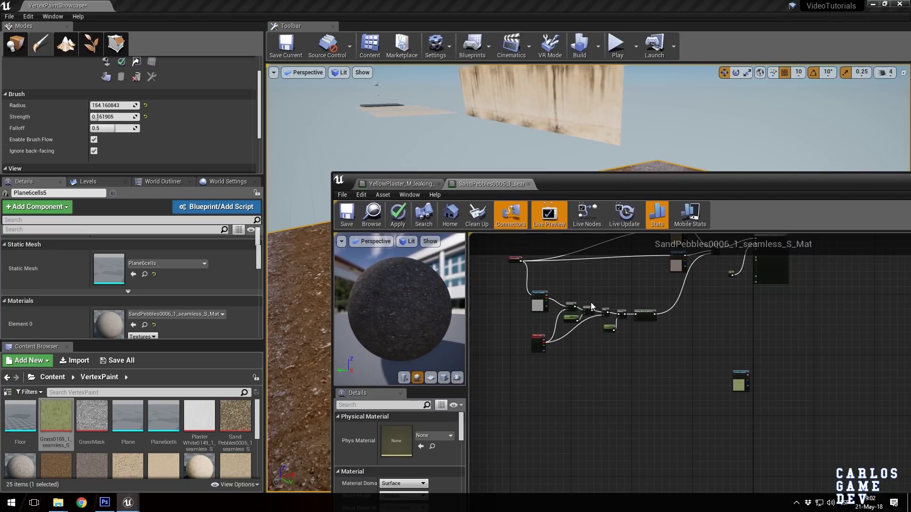
right_click_drag(590, 303, 617, 331)
scroll(617, 331, "up", 4)
left_click_drag(490, 317, 756, 454)
scroll(547, 411, "up", 2)
scroll(541, 280, "down", 4)
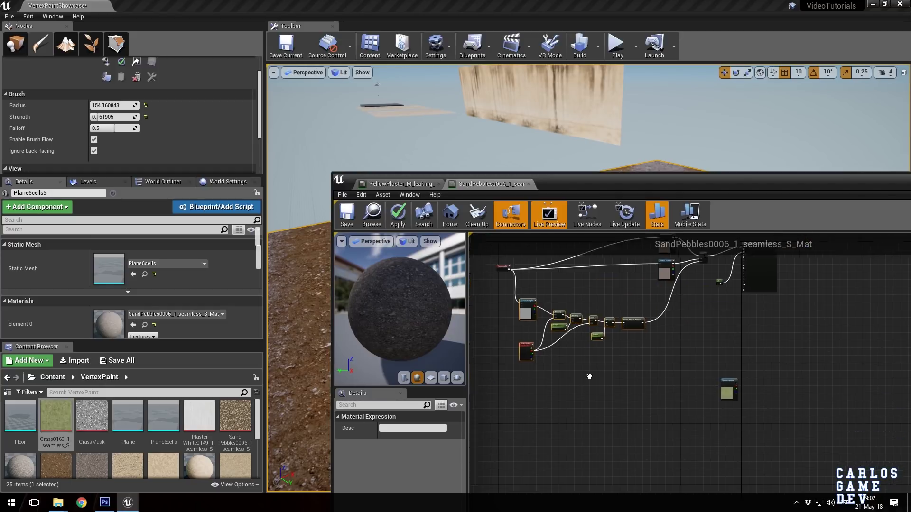
key("ctrl+c")
key("ctrl+v")
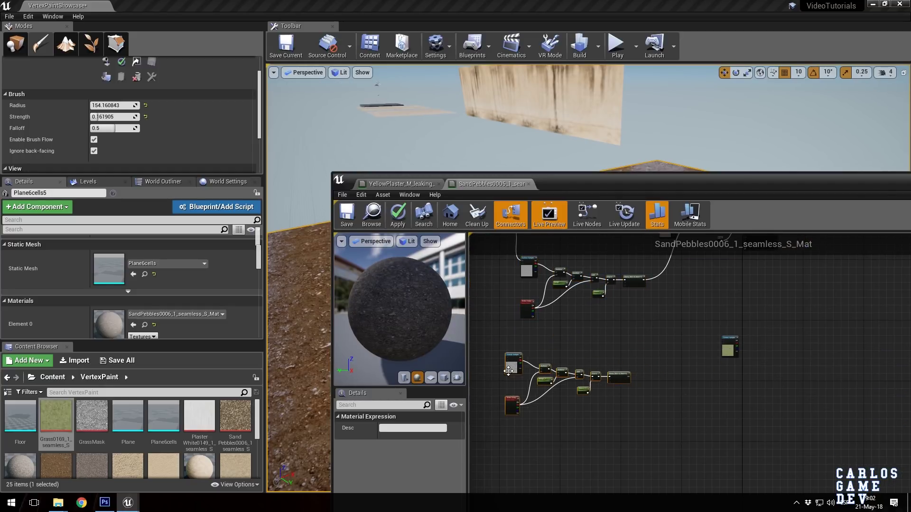
- Rewire the copied network's first Multiply and Add B inputs to the green channel of its Vertex Color node
scroll(537, 438, "up", 2)
left_click(538, 438)
scroll(541, 438, "up", 2)
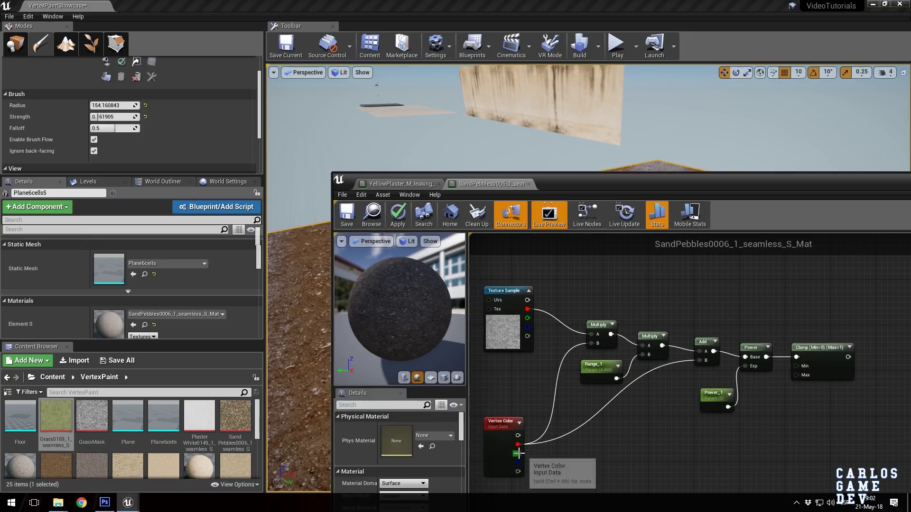
mouse_move(518, 454)
left_mouse_down()
mouse_move(584, 352)
mouse_move(535, 441)
mouse_move(534, 462)
left_mouse_up()
left_click_drag(701, 377, 701, 360)
scroll(707, 358, "down", 5)
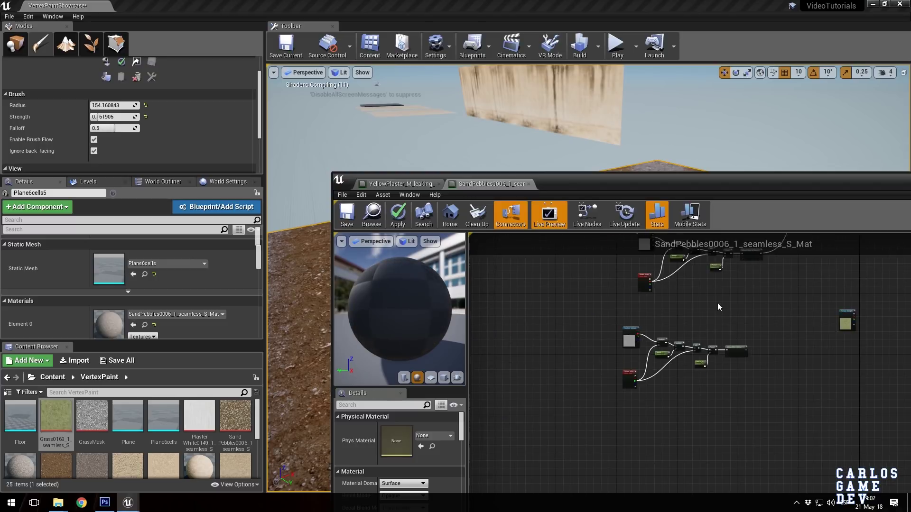
- Move the grass Texture Sample closer to the mask networks and shift the material output and its constant away from the Lerp
right_click_drag(767, 311, 679, 378)
scroll(680, 379, "up", 2)
left_click_drag(819, 414, 641, 409)
right_click_drag(643, 328, 523, 492)
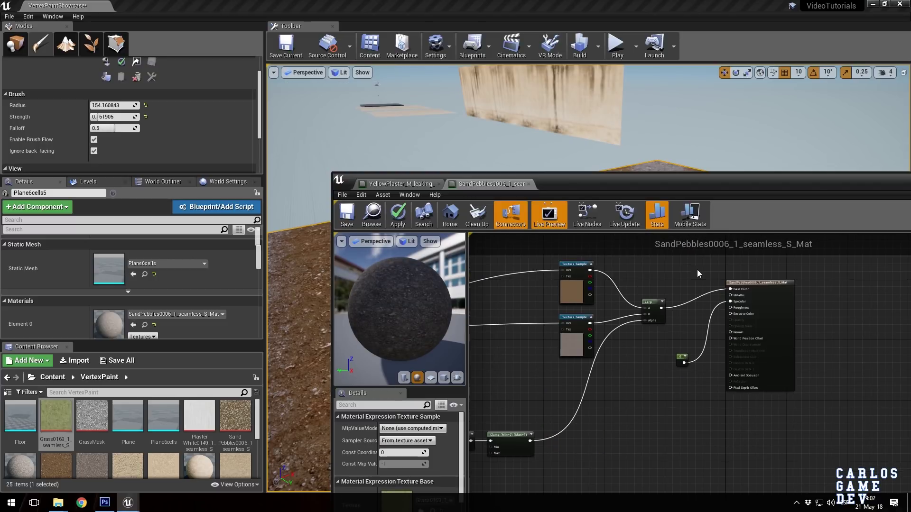
left_click(694, 295)
left_click_drag(756, 382, 759, 383)
left_click_drag(770, 314, 822, 362)
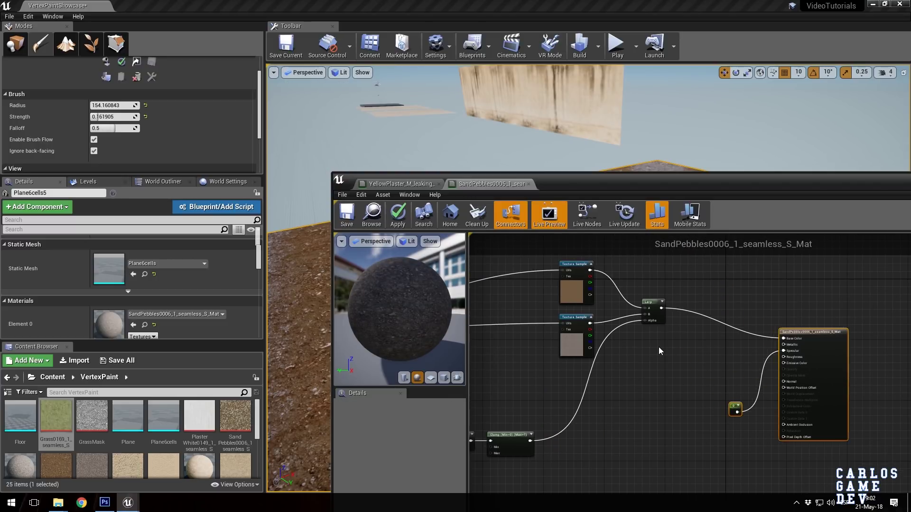
- Insert a second Lerp node, with the first Lerp feeding its A input and its output going to Base Color
scroll(672, 354, "up", 3)
key("l")
left_click(683, 340)
left_click_drag(653, 275, 878, 328)
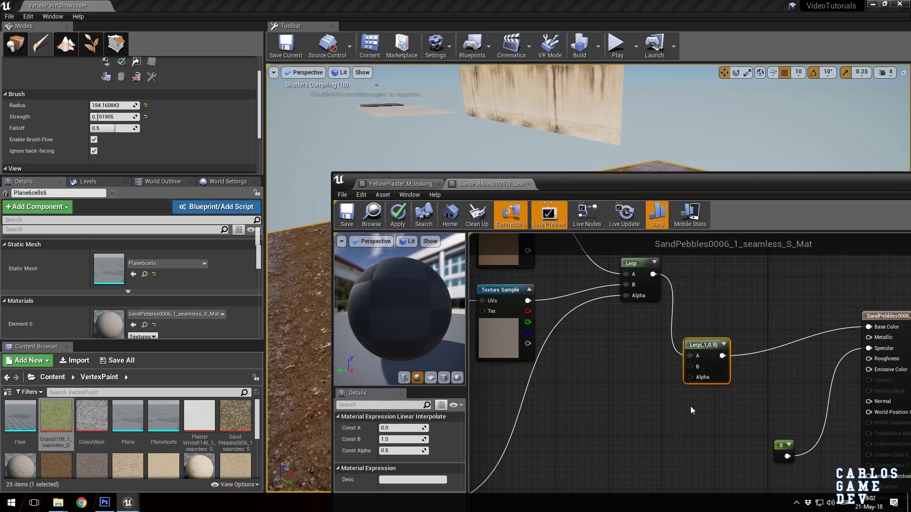
- Connect the grass Texture Sample's color output to the B input of the second Lerp
scroll(647, 419, "down", 3)
right_click_drag(647, 419, 763, 209)
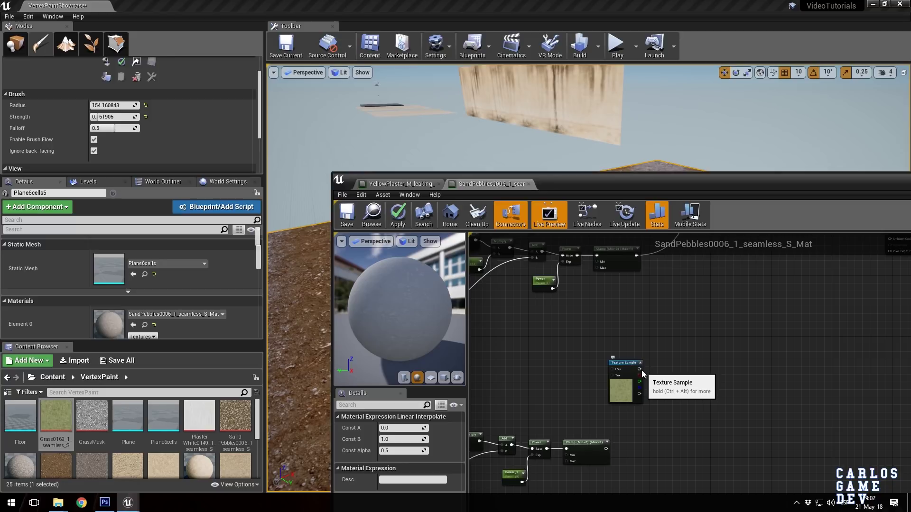
left_click_drag(639, 369, 790, 443)
right_click_drag(759, 447, 801, 300)
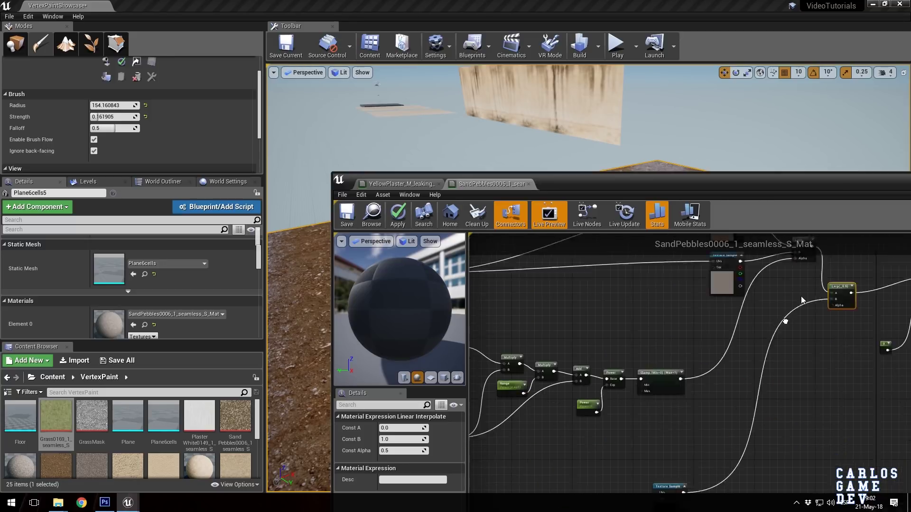
- Enlarge the visible graph area by repositioning the material editor, and connect the texture coordinate node to the grass Texture Sample's UVs
scroll(802, 299, "down", 3)
scroll(631, 280, "up", 4)
left_click_drag(625, 282, 716, 332)
left_click_drag(722, 185, 509, 73)
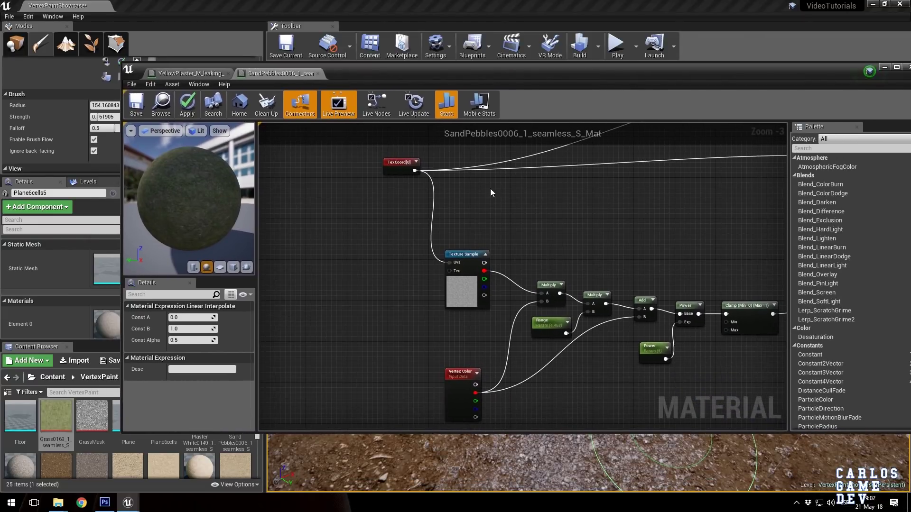
right_click_drag(490, 188, 391, 161)
left_click_drag(317, 146, 648, 200)
- Connect the copied network's Clamp output to the Alpha input of the second Lerp
right_click_drag(640, 308, 588, 376)
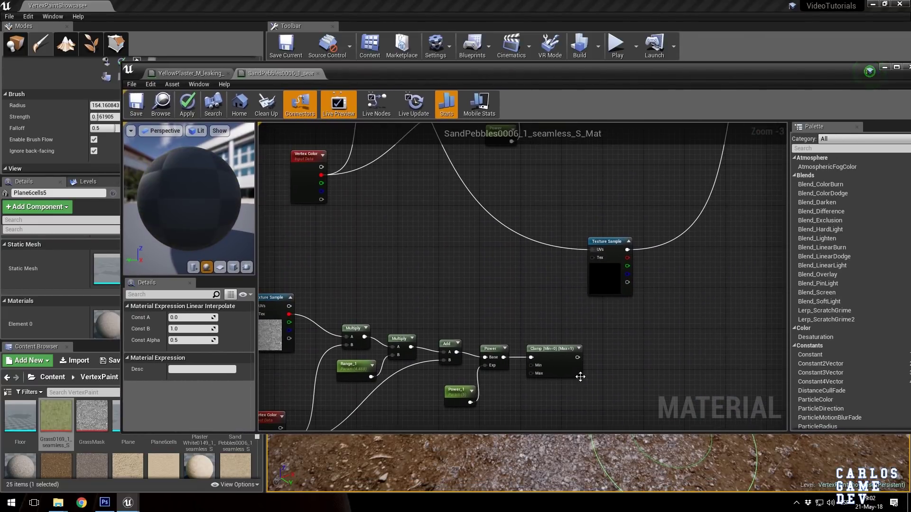
left_click_drag(584, 375, 676, 295)
scroll(631, 366, "down", 3)
- Connect the texture coordinate node to the UVs of the copied network's GrassMask Texture Sample
scroll(599, 386, "up", 3)
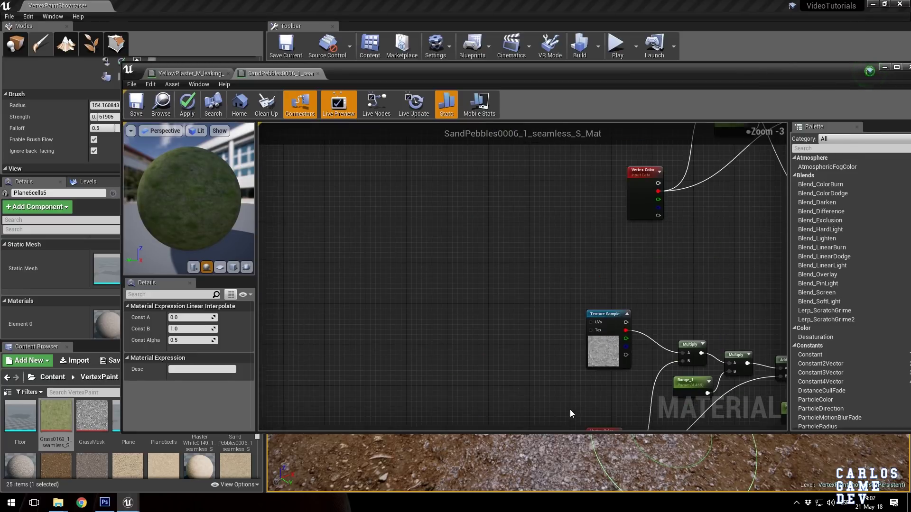
right_click_drag(571, 411, 562, 374)
right_click_drag(558, 143, 548, 321)
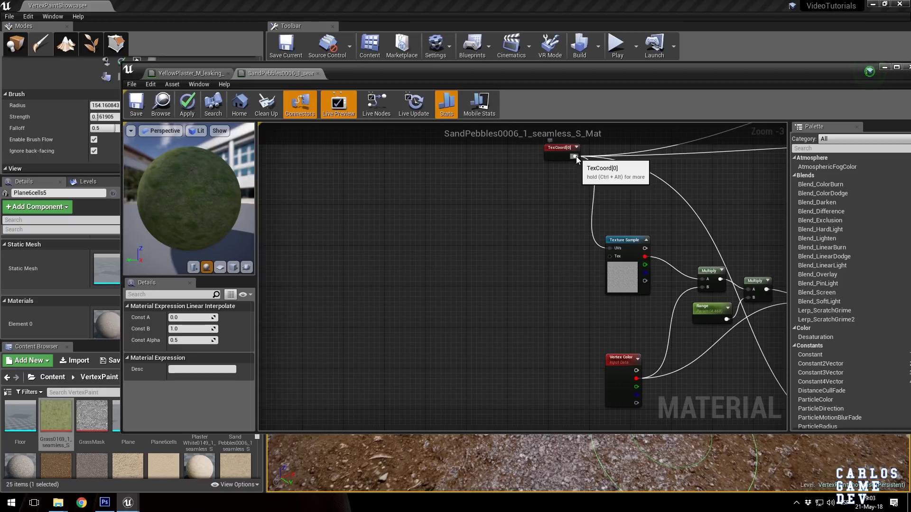
left_click_drag(575, 155, 573, 397)
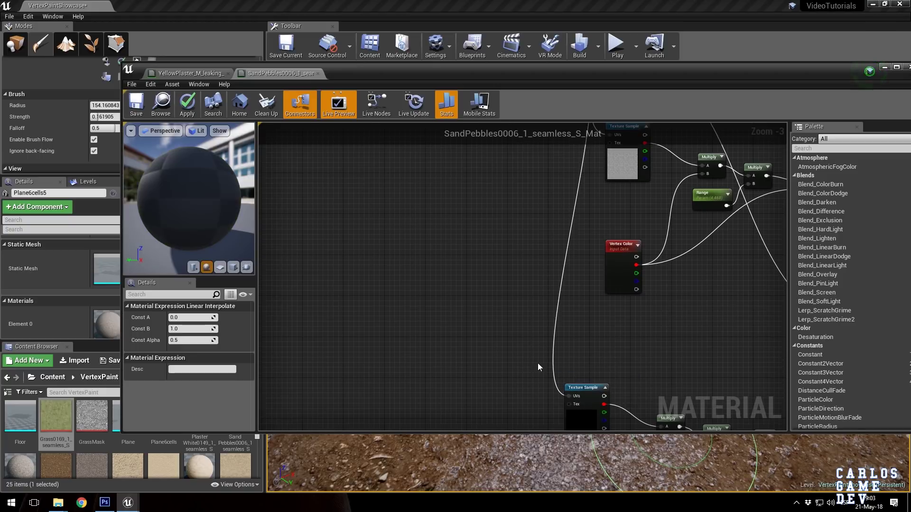
- Save the material and erase the grass from the middle of the ground plane
left_click(144, 106)
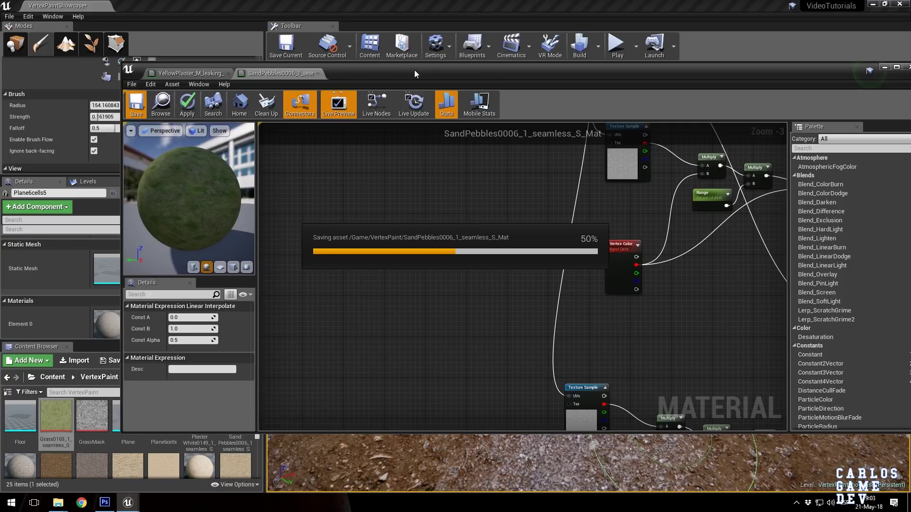
left_click_drag(414, 70, 470, 431)
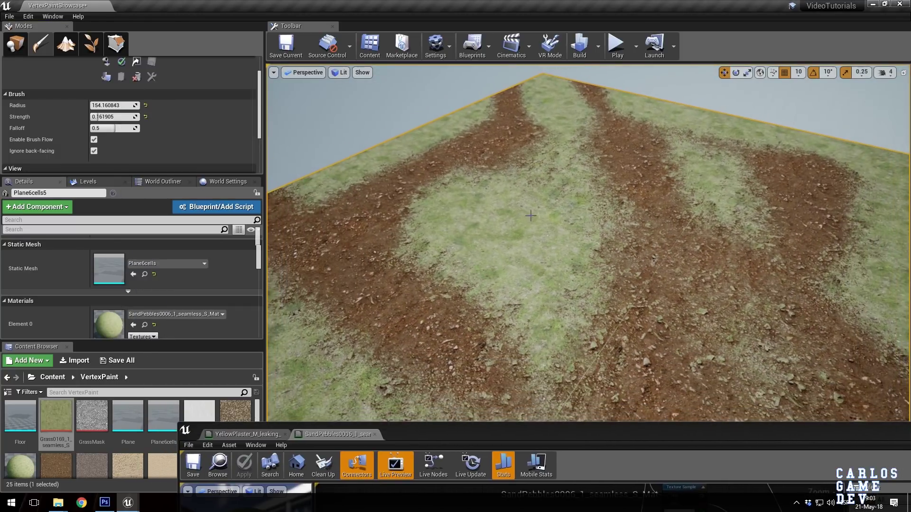
mouse_move(531, 216)
left_mouse_down()
mouse_move(484, 225)
mouse_move(573, 280)
mouse_move(385, 224)
left_mouse_up()
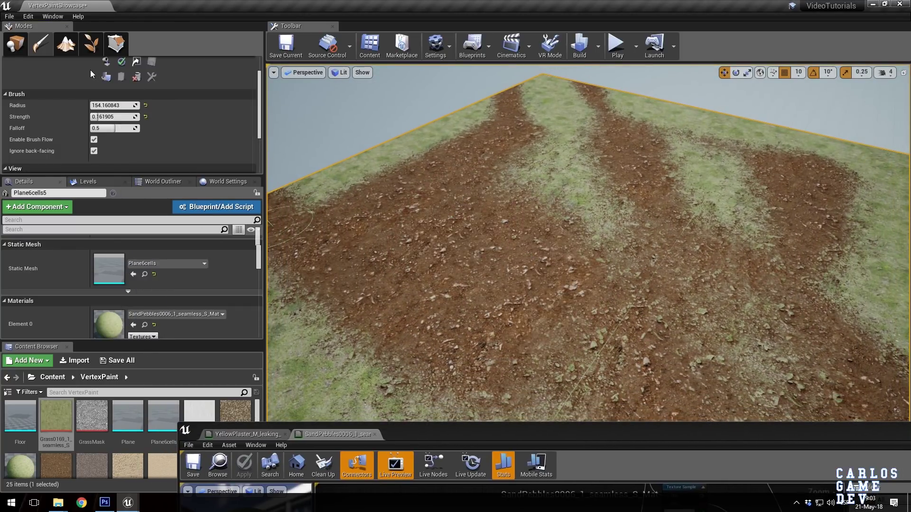
- Set the vertex paint color to pure red, with green and blue at 0
scroll(92, 73, "down", 3)
left_click(142, 133)
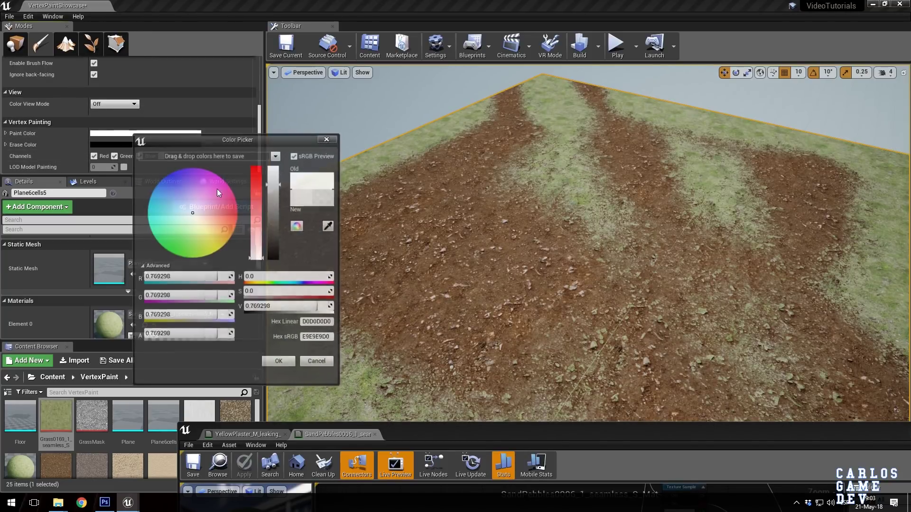
left_click_drag(147, 295, 114, 296)
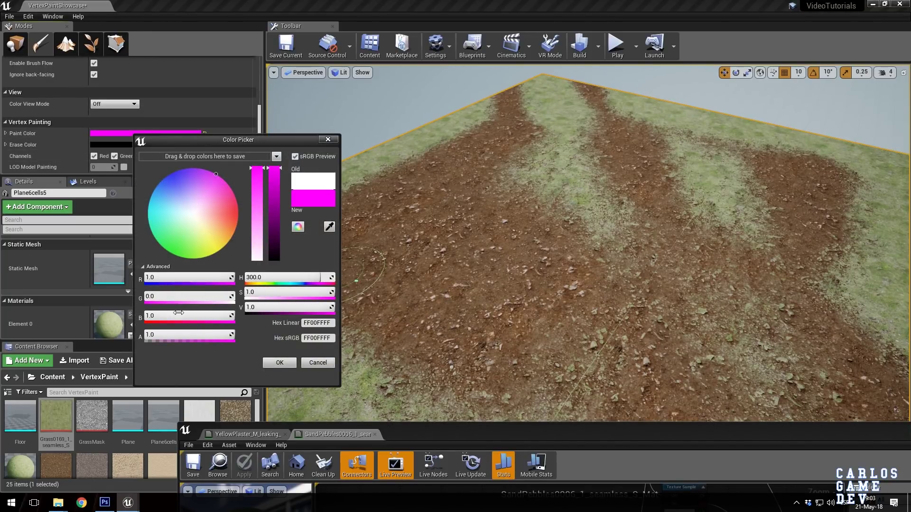
left_click_drag(179, 313, 142, 313)
left_click(280, 363)
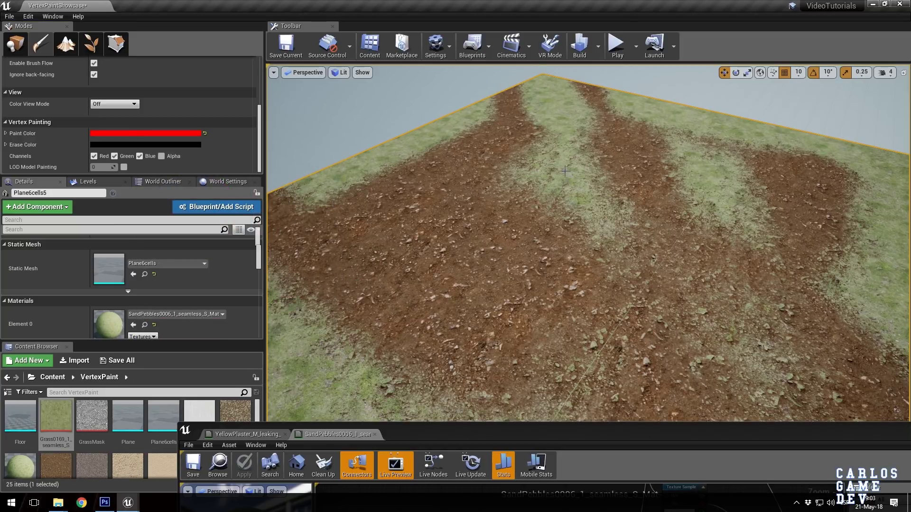
- Paint red over grassy areas in the middle and along the edges of the ground plane to bring in the grey pebbles
left_click(519, 172)
mouse_move(561, 184)
left_mouse_down()
mouse_move(551, 133)
mouse_move(626, 247)
mouse_move(714, 184)
left_mouse_up()
left_click_drag(667, 223, 665, 285)
right_click_drag(665, 285, 560, 250)
left_click_drag(554, 184, 562, 239)
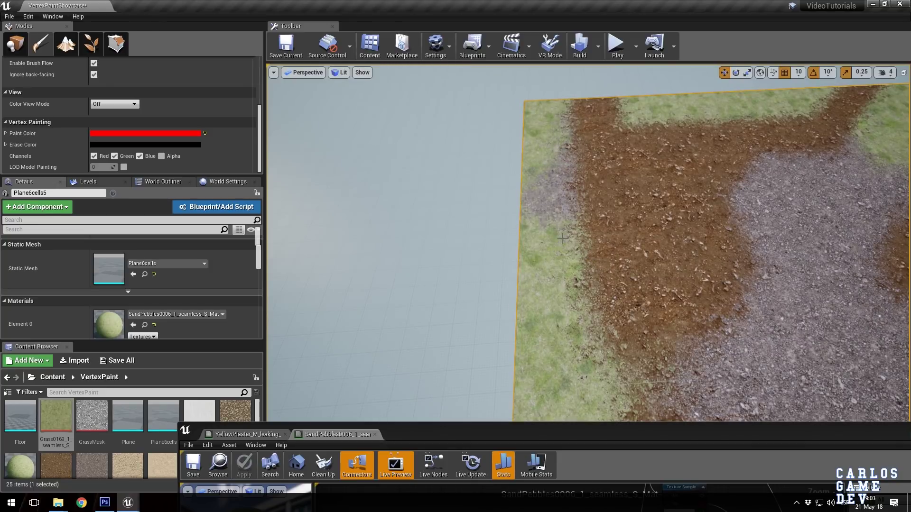
left_click_drag(541, 280, 542, 285)
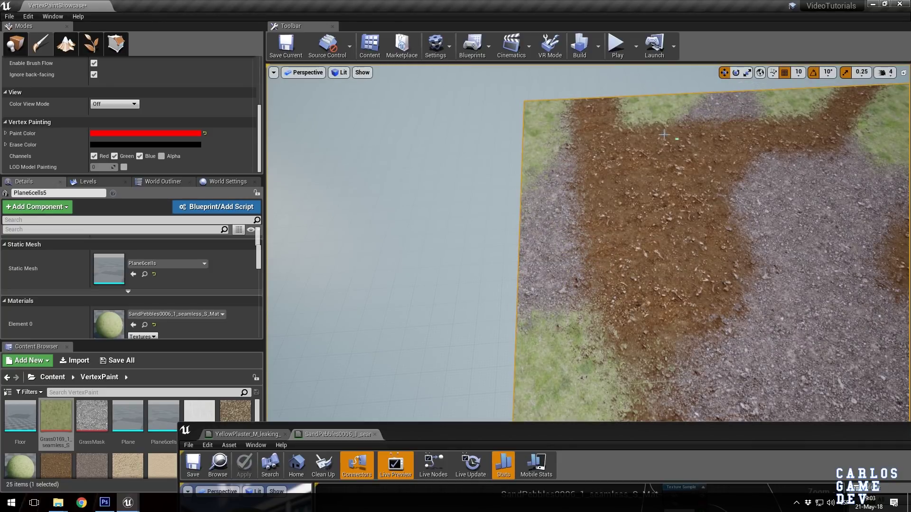
- Set the vertex paint color back to white, with red, green and blue all at 1.0
left_click(155, 133)
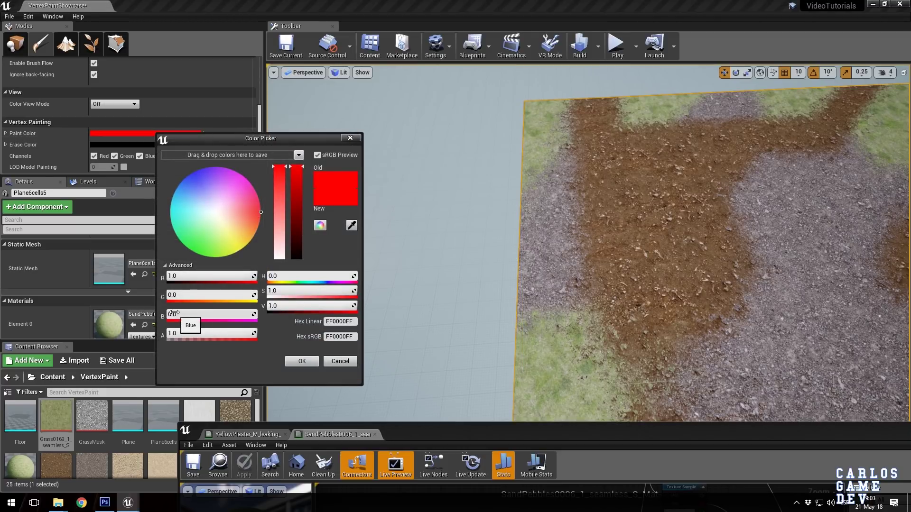
left_click_drag(177, 293, 228, 294)
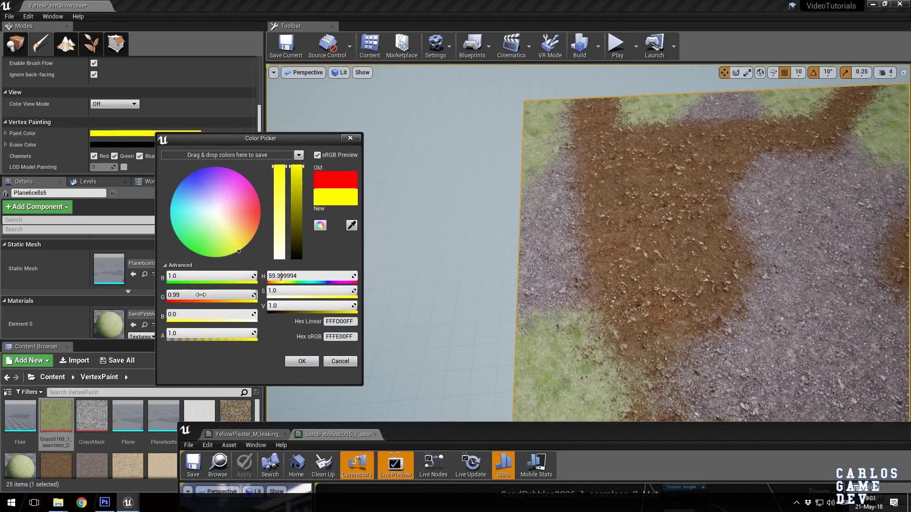
left_click(186, 297)
type("1")
key("Return")
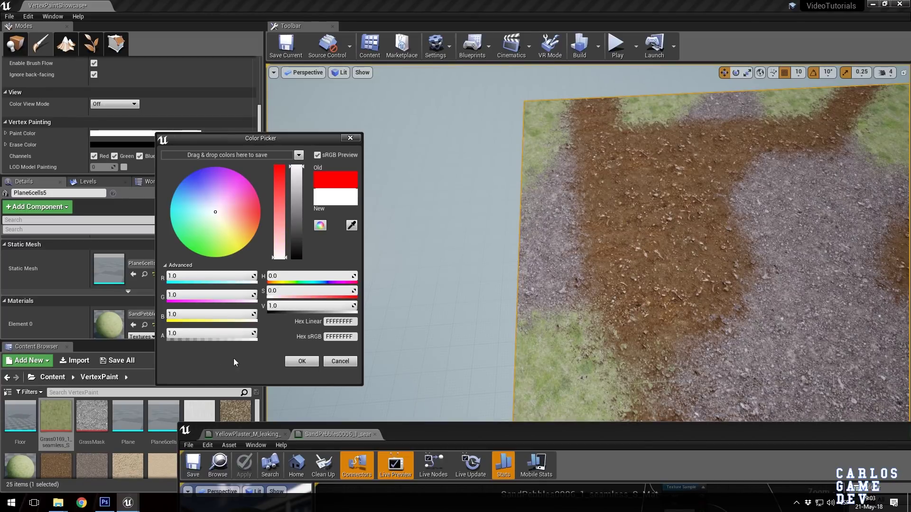
left_click(302, 364)
- Examine the painted transitions between dirt, grey pebbles and grass on the ground plane up close
right_click_drag(545, 228, 599, 228)
key("w")
mouse_move(537, 193)
left_mouse_down()
mouse_move(502, 178)
mouse_move(494, 143)
left_mouse_up()
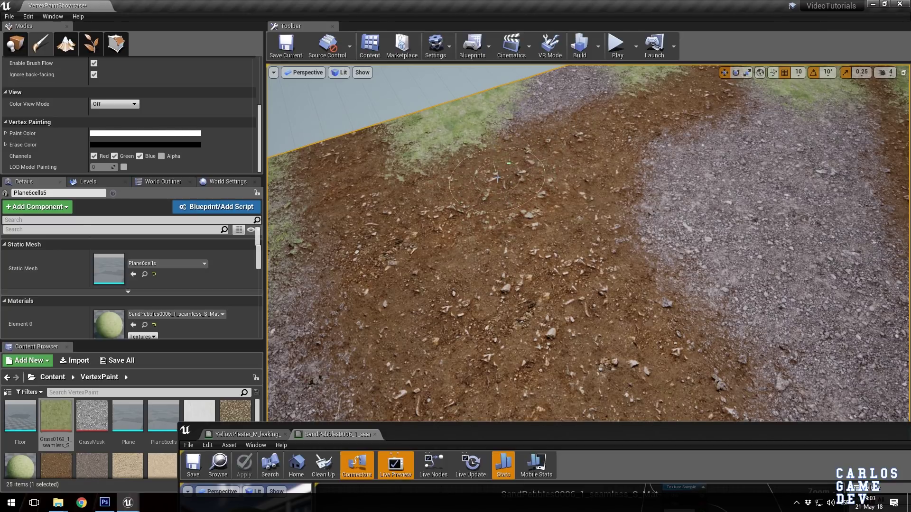
mouse_move(559, 214)
left_mouse_down()
mouse_move(549, 305)
mouse_move(583, 265)
mouse_move(542, 174)
mouse_move(581, 260)
left_mouse_up()
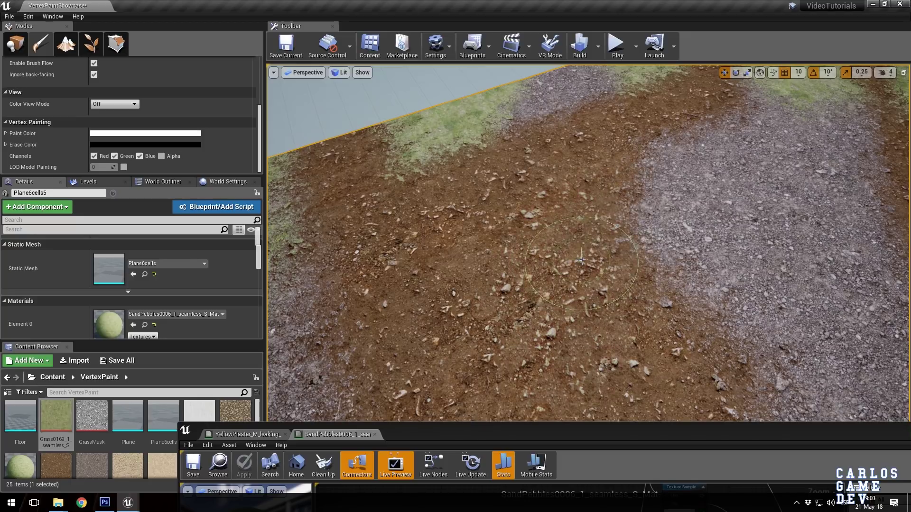
key("f")
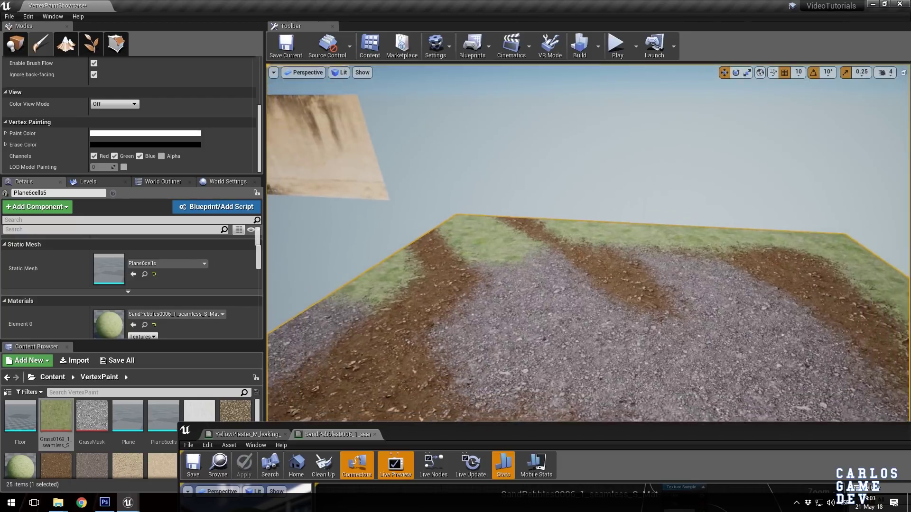
- Bring the material graph back into view and move the material result node with its constant farther from the Lerp nodes
left_click_drag(430, 430, 427, 112)
scroll(561, 238, "up", 4)
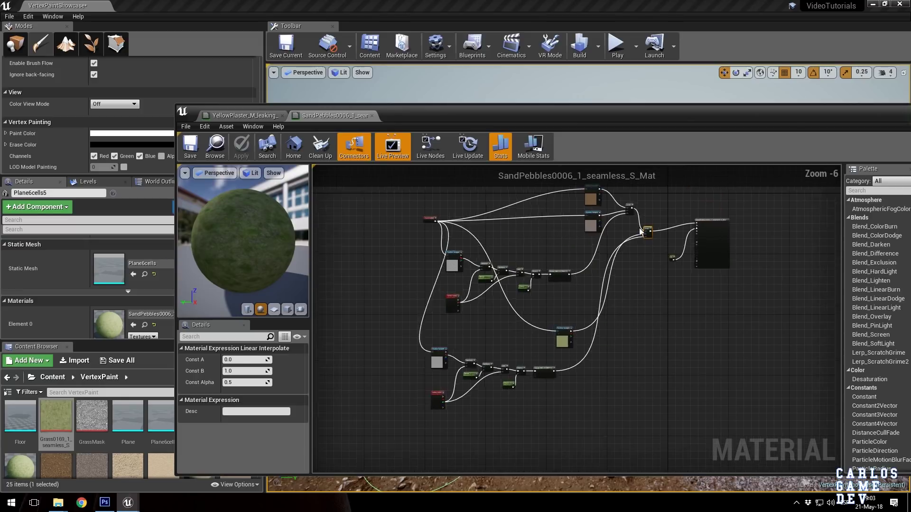
scroll(603, 340, "down", 3)
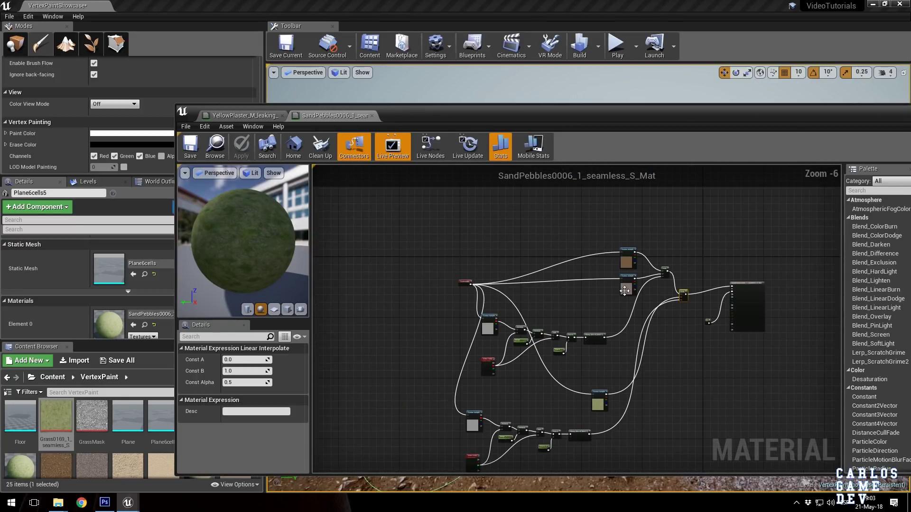
scroll(707, 285, "up", 2)
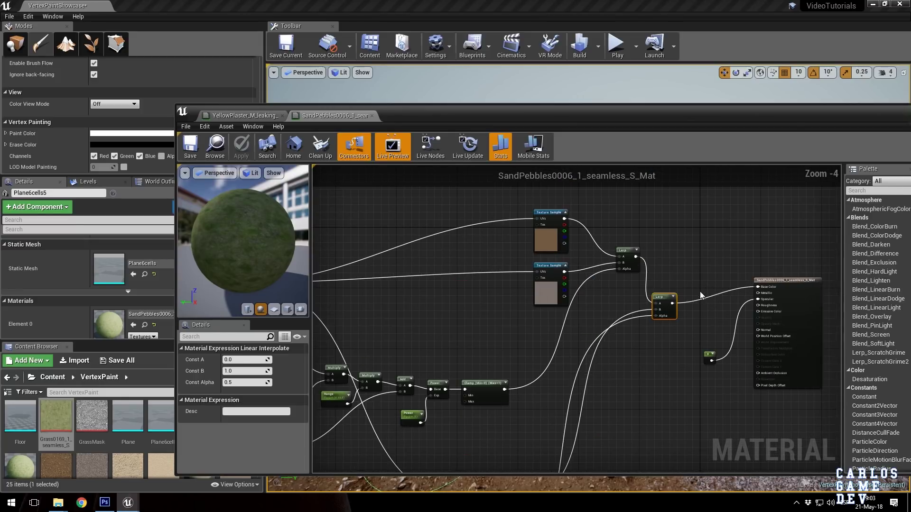
right_click_drag(686, 342, 681, 269)
scroll(690, 289, "down", 1)
left_click_drag(685, 221, 784, 293)
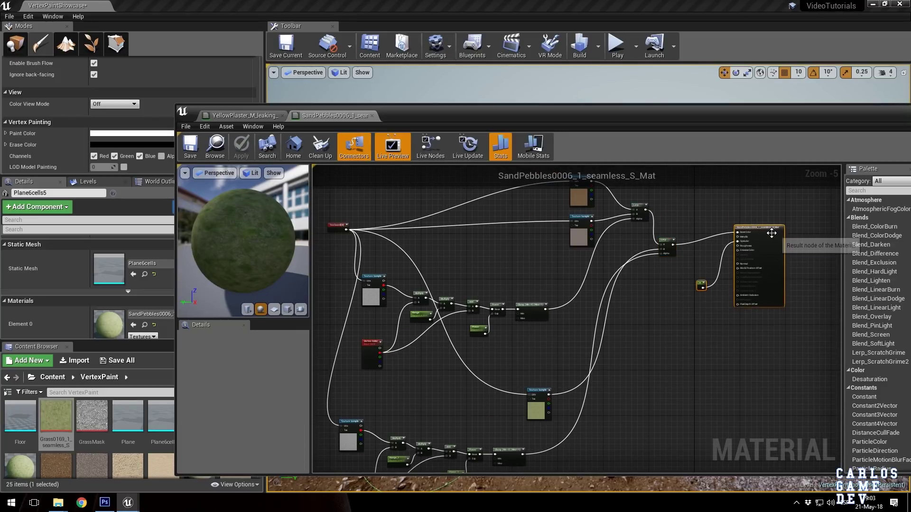
left_click_drag(769, 236, 819, 280)
- Duplicate the whole texture blend network and place the copy below the original
scroll(682, 316, "down", 3)
left_click_drag(431, 203, 677, 434)
right_click_drag(677, 434, 646, 228)
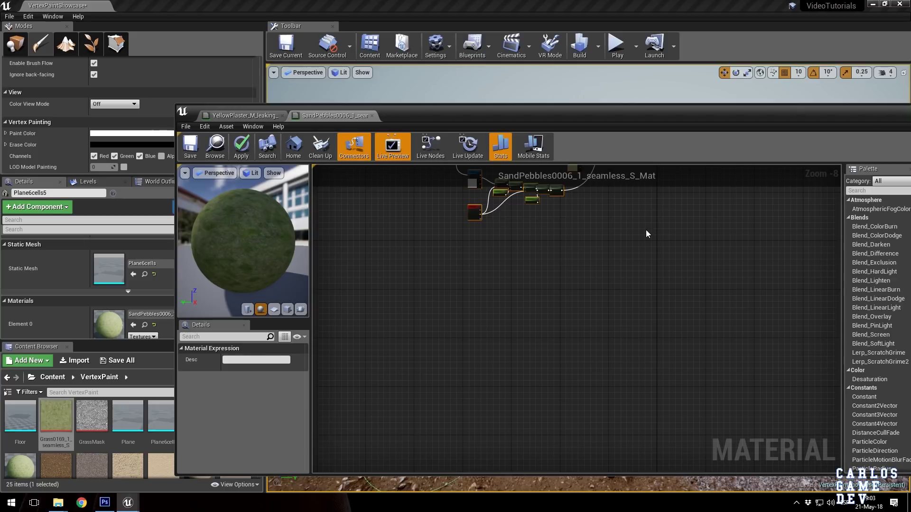
key("ctrl+v")
left_click_drag(606, 233, 463, 344)
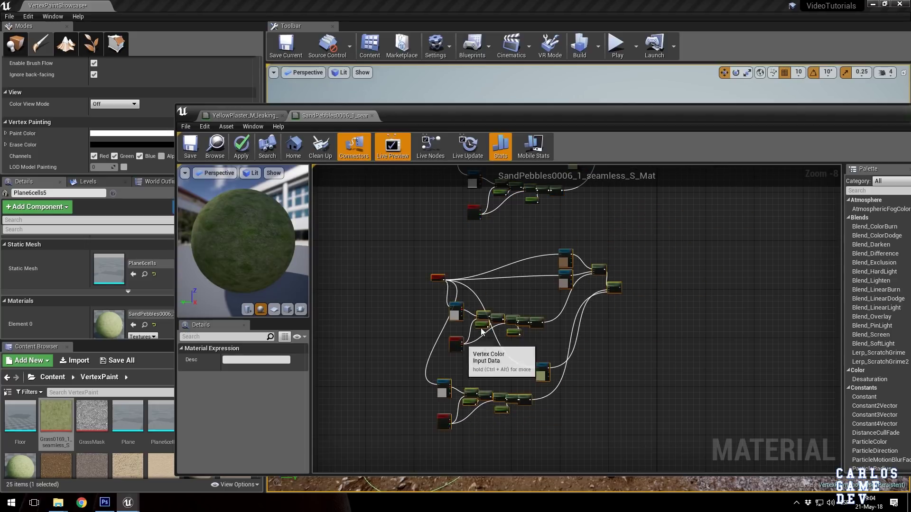
- Connect the copied network's final Lerp to the material's Normal input and reposition the original texture coordinate node
scroll(554, 424, "up", 3)
left_click_drag(547, 409, 790, 224)
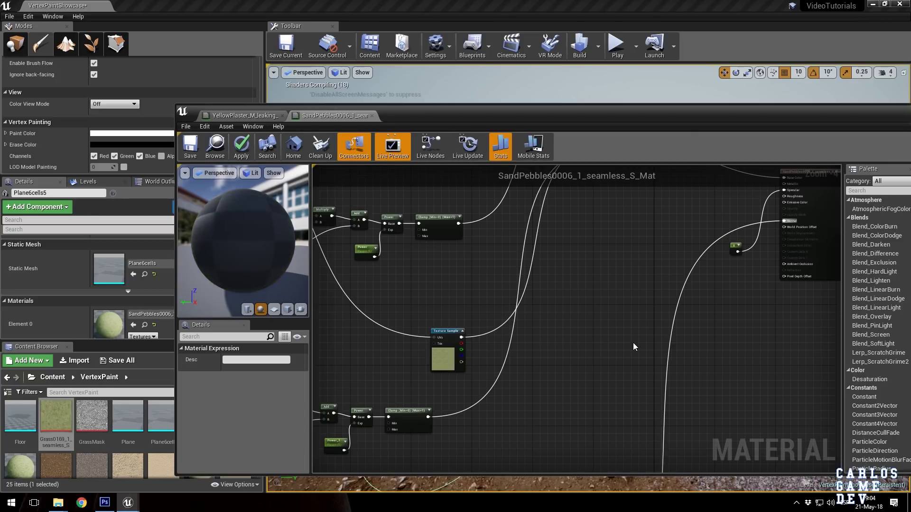
scroll(631, 346, "down", 5)
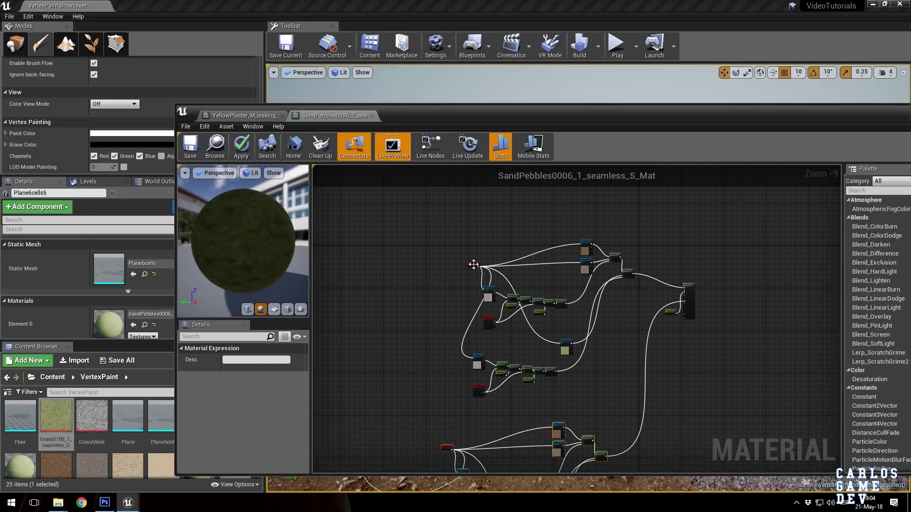
left_click_drag(473, 264, 380, 309)
- Try assigning the Grass0169_1_seamless_S texture to the copied network's first Texture Sample
right_click_drag(508, 385, 538, 353)
scroll(528, 390, "up", 1)
scroll(554, 374, "up", 9)
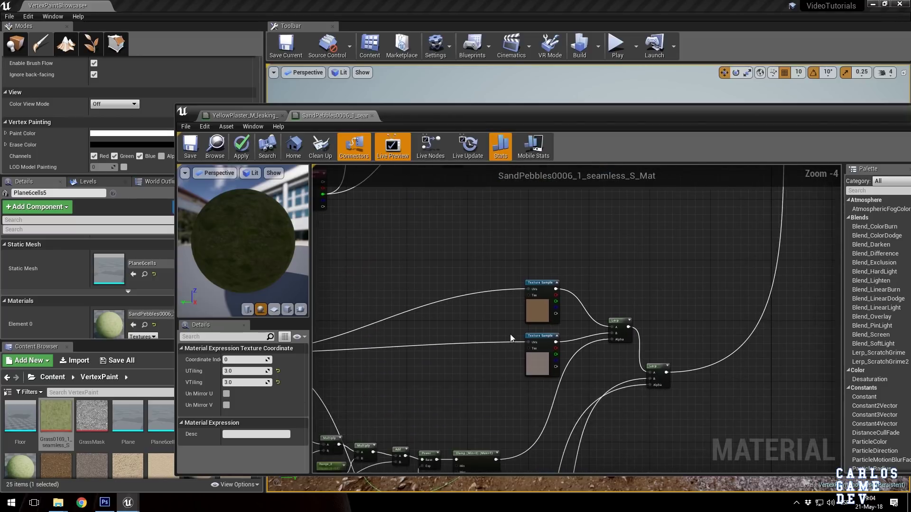
left_click(559, 291)
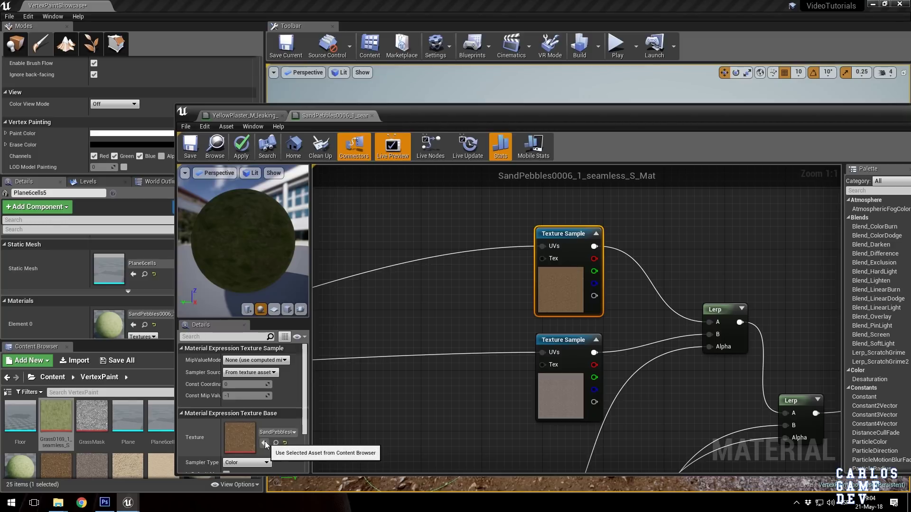
left_click(92, 417)
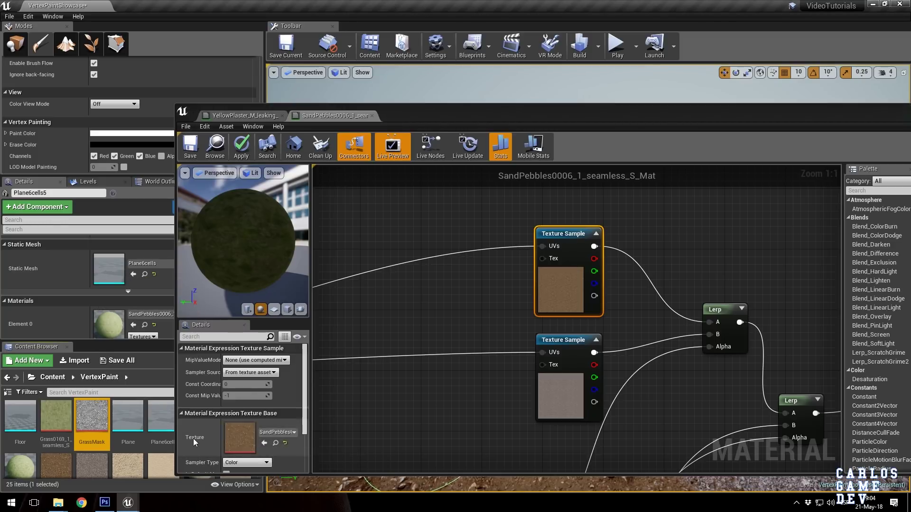
left_click(56, 417)
left_click(265, 443)
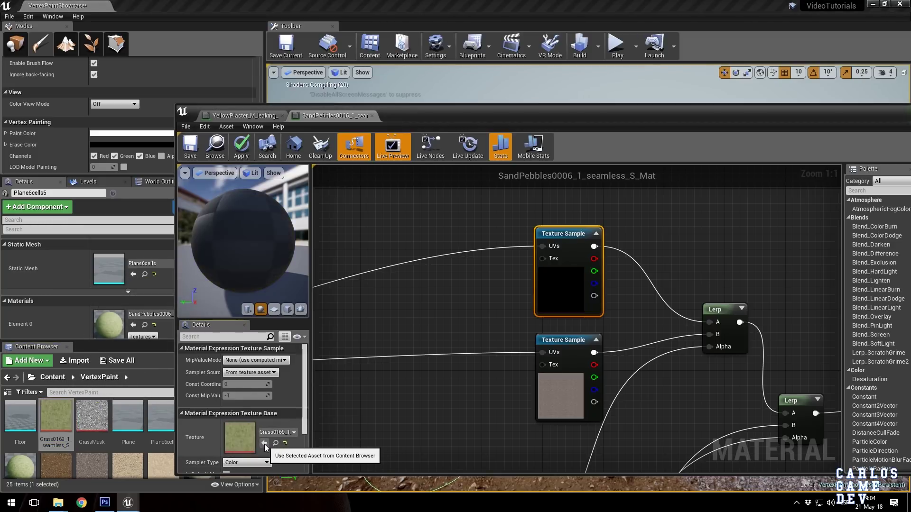
left_click(486, 302)
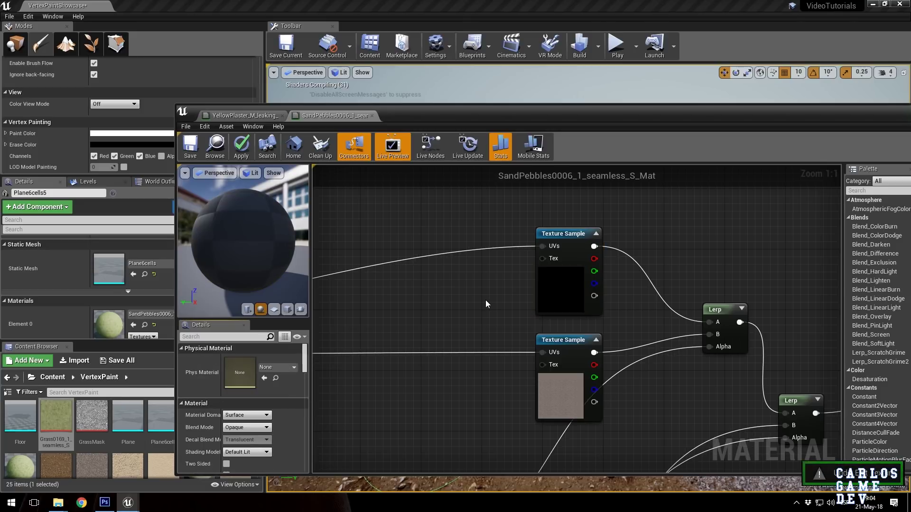
scroll(485, 301, "down", 3)
left_click(538, 281)
- Save the material with the Normal input connected and inspect the ground plane's shading in the level
right_click_drag(513, 274, 467, 431)
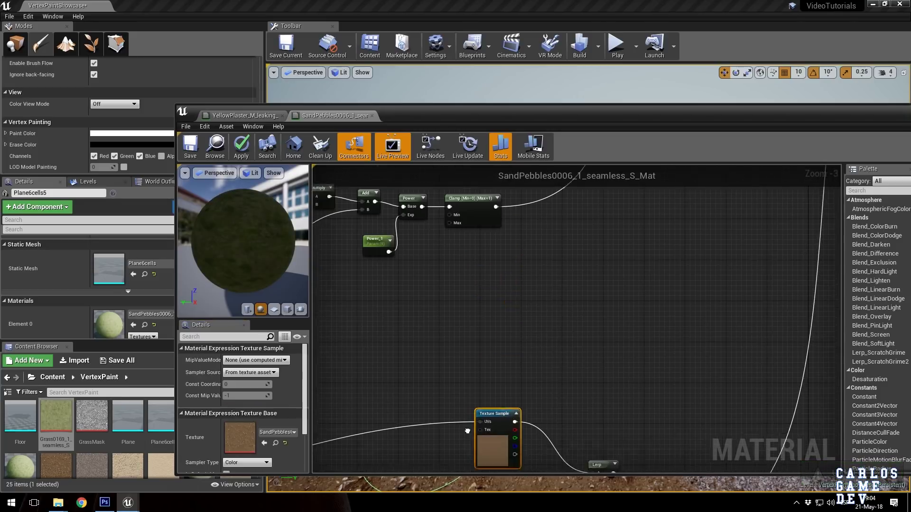
scroll(557, 354, "down", 2)
scroll(590, 279, "up", 3)
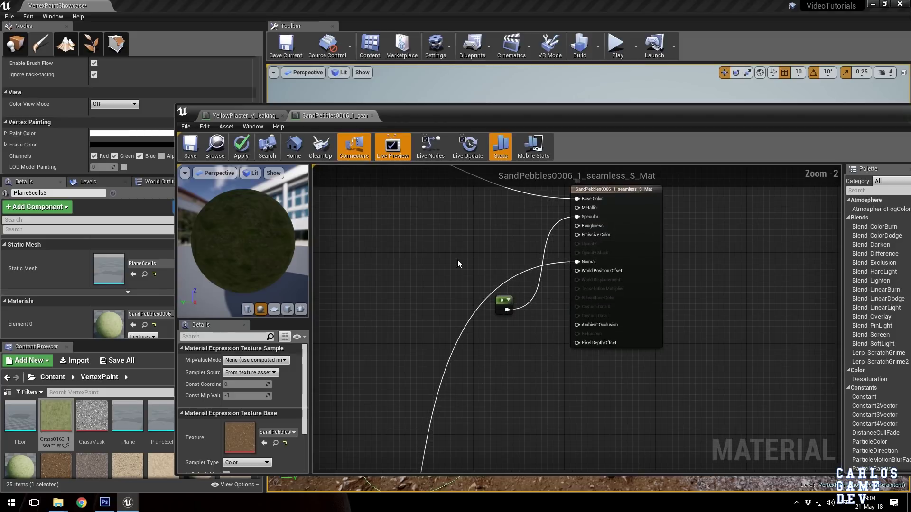
left_click(191, 147)
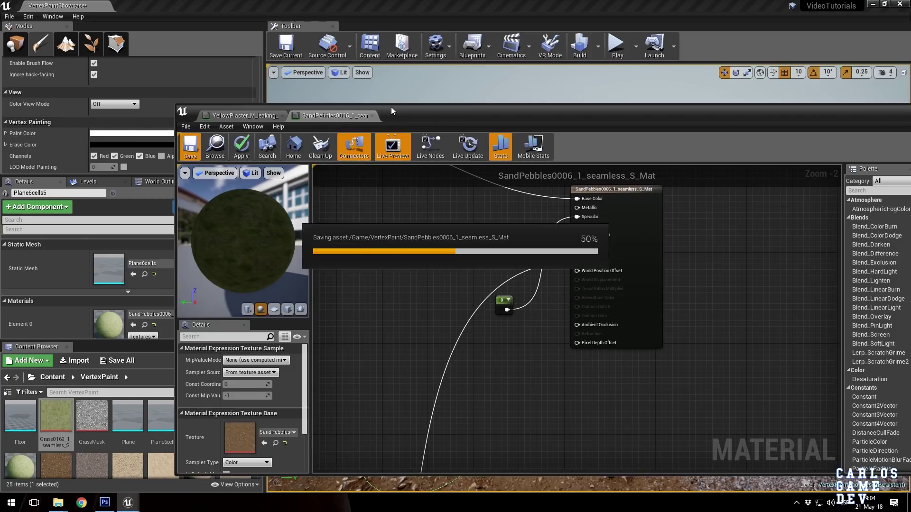
left_click_drag(395, 109, 460, 339)
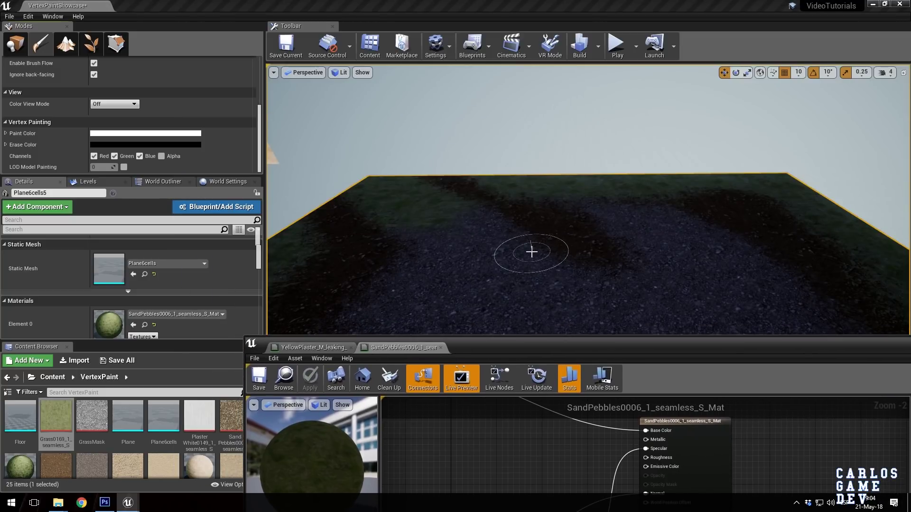
right_click_drag(531, 252, 453, 327)
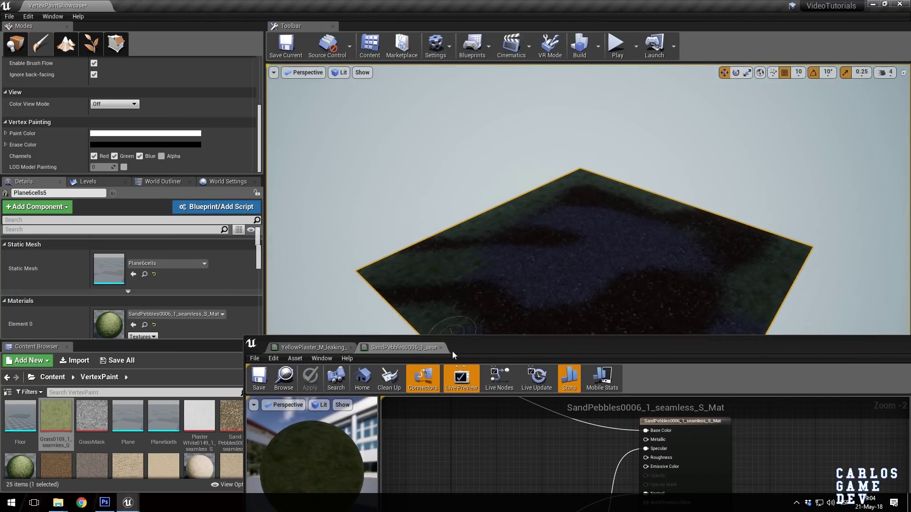
- Disconnect the copied network from the material's Normal input, save the material and check the ground plane in the level
left_click_drag(484, 343, 475, 185)
scroll(531, 301, "down", 6)
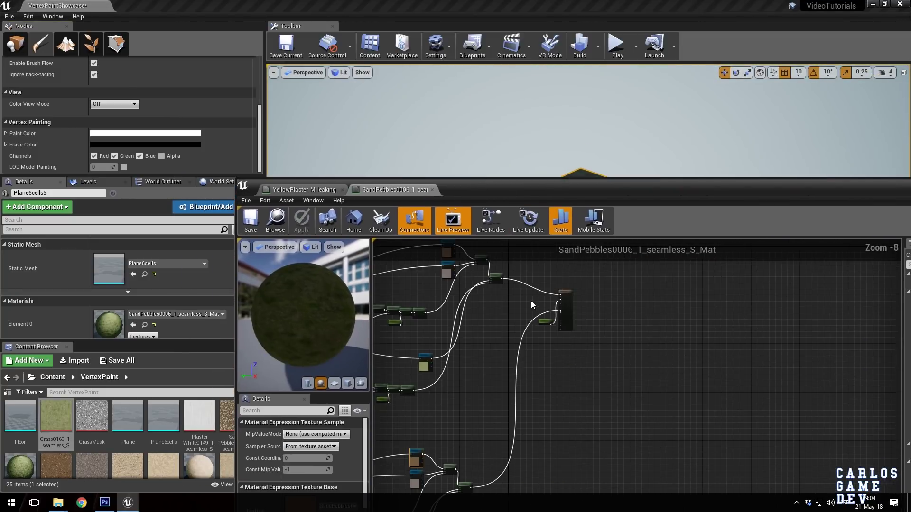
scroll(537, 302, "up", 6)
left_click_drag(577, 182, 585, 217)
scroll(597, 353, "up", 2)
left_click(605, 358, "alt")
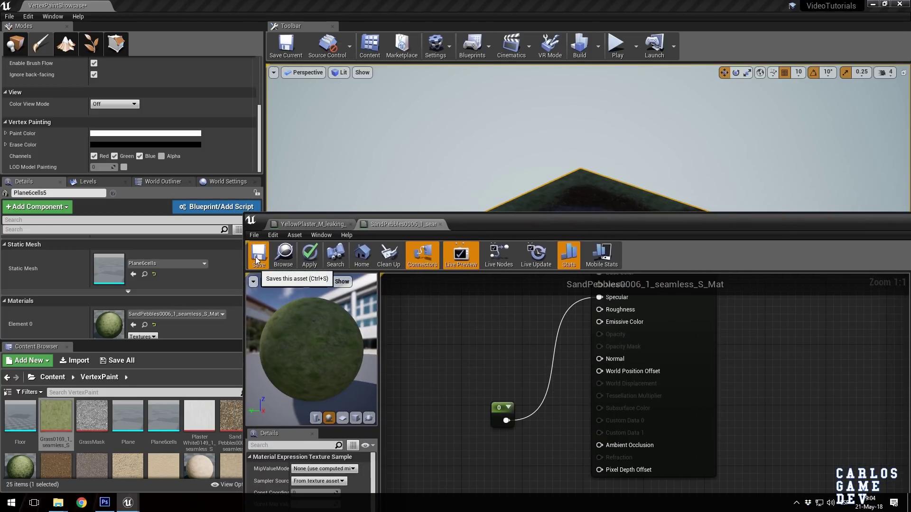
key("ctrl+s")
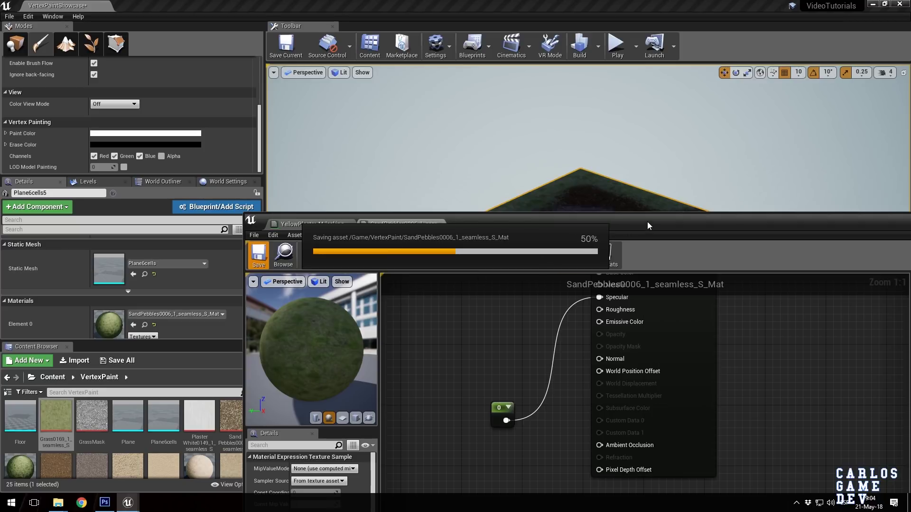
left_click_drag(628, 222, 627, 349)
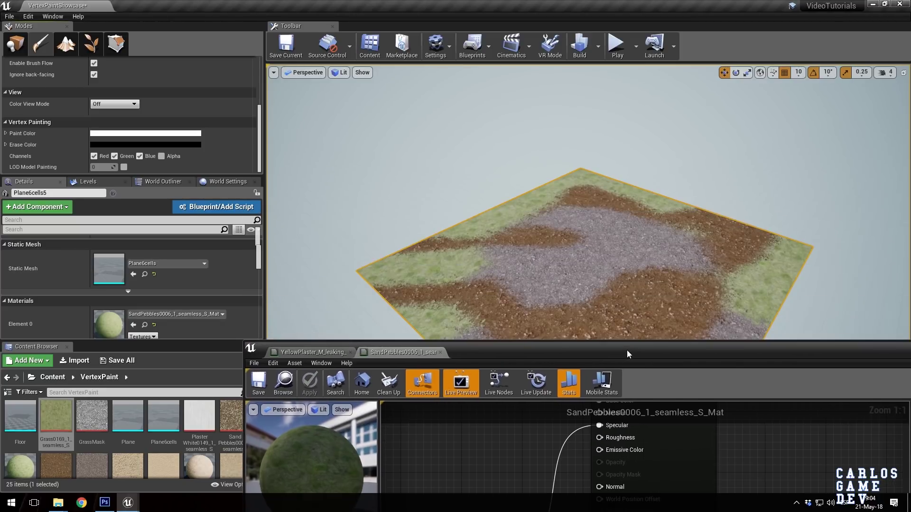
mouse_move(621, 284)
right_mouse_down()
mouse_move(475, 223)
mouse_move(595, 242)
right_mouse_up()
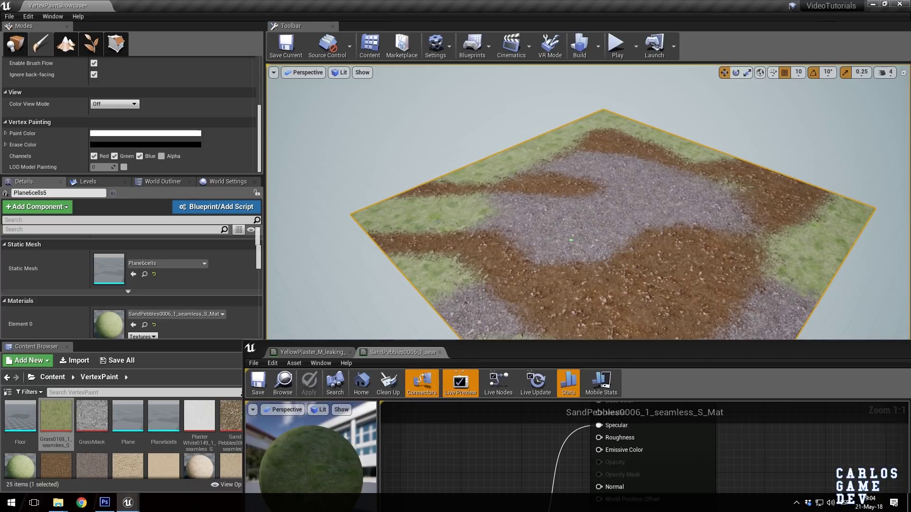